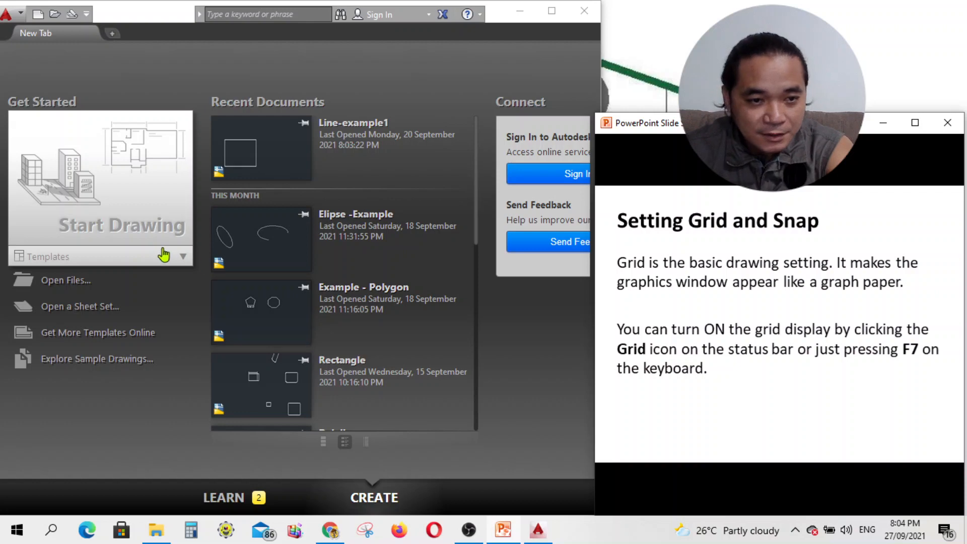
Start a new drawing from the acadISO -Named Plot Styles.dwt template
left_click(106, 267)
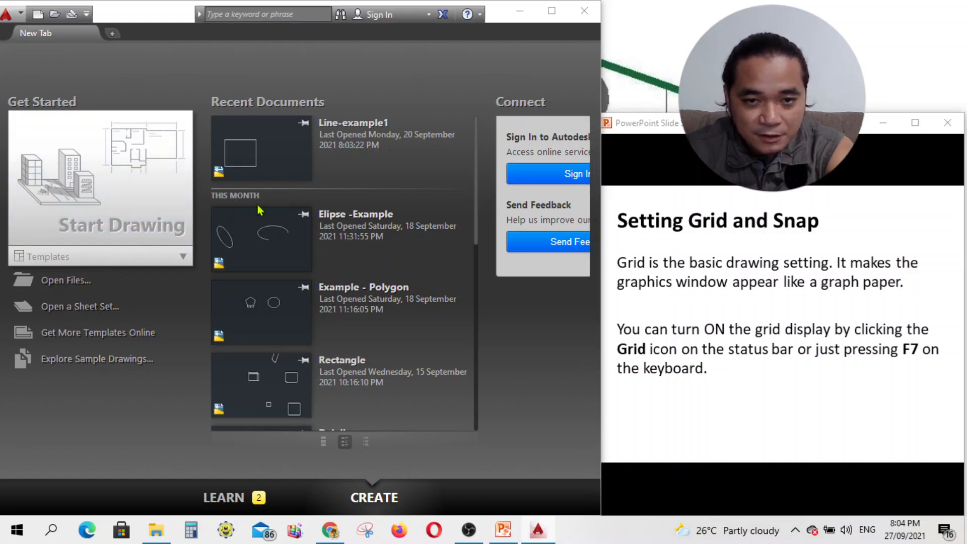
left_click(116, 267)
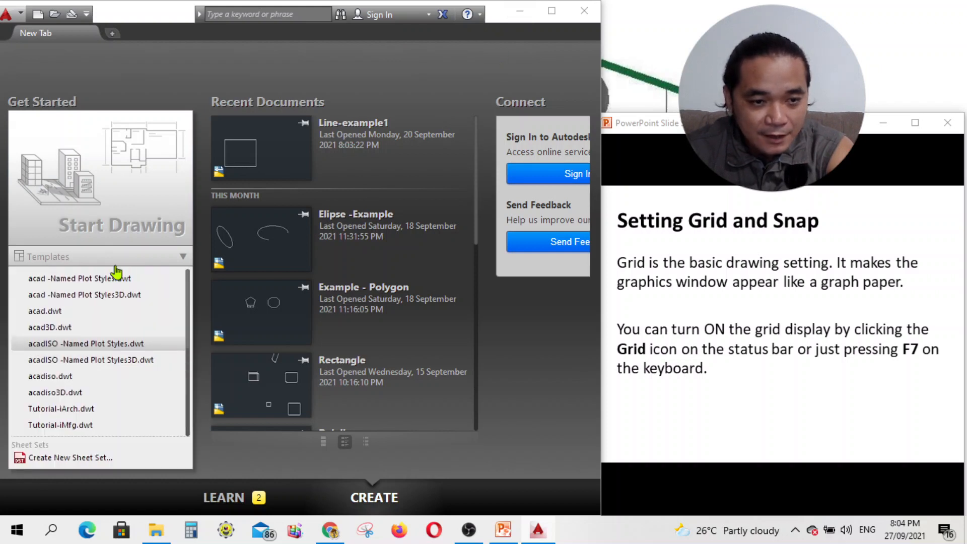
left_click(98, 347)
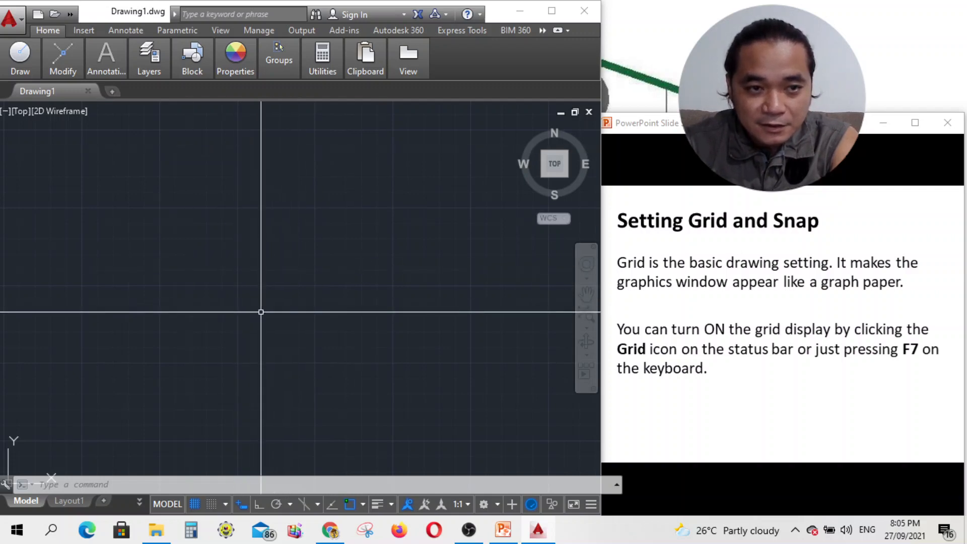
right_click(200, 254)
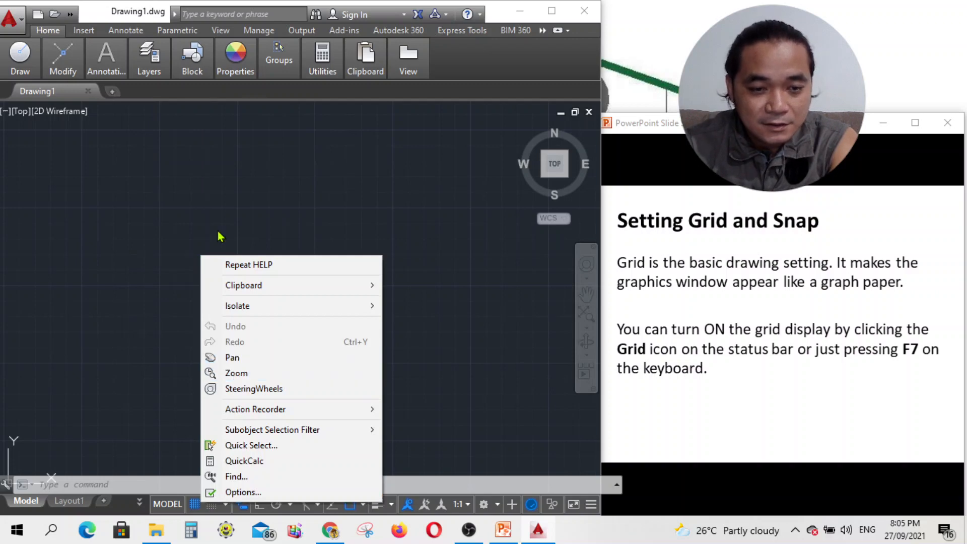
left_click(182, 203)
left_click(182, 200)
left_click(302, 247)
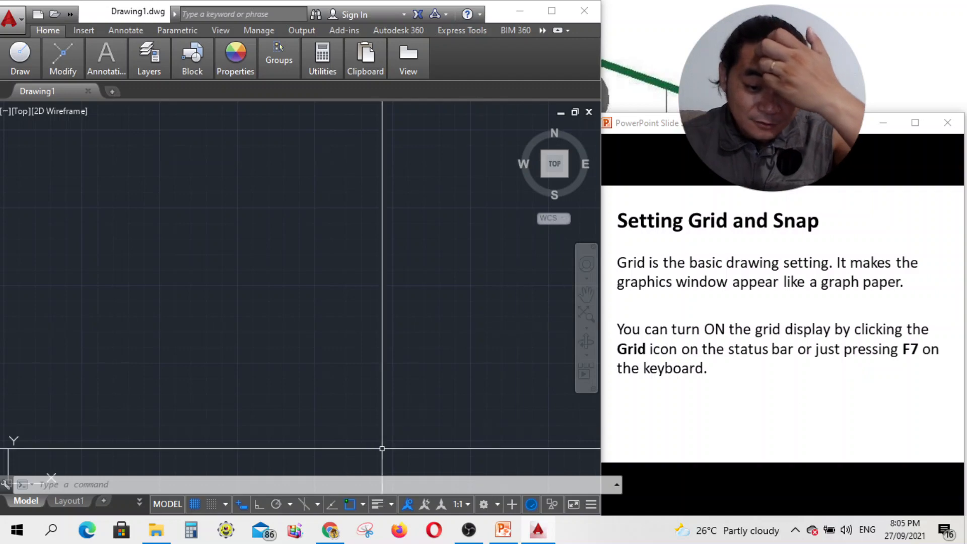
Toggle the grid display off and on several times, leaving the grid on
left_click(194, 504)
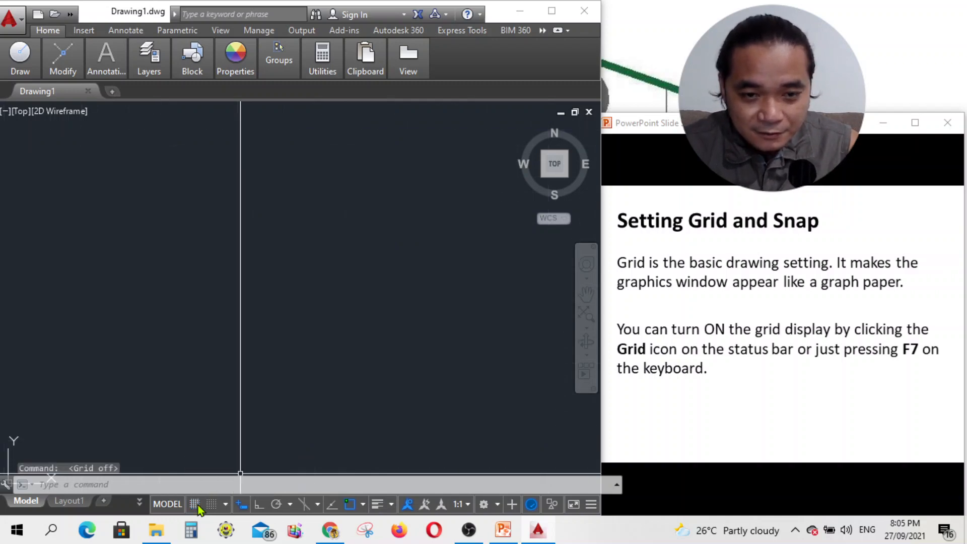
left_click(197, 505)
left_click(198, 505)
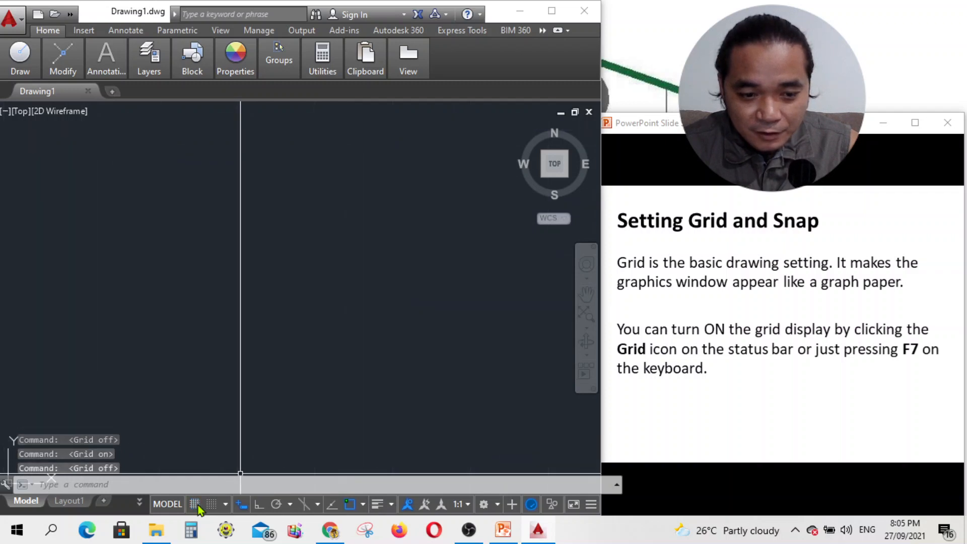
left_click(197, 504)
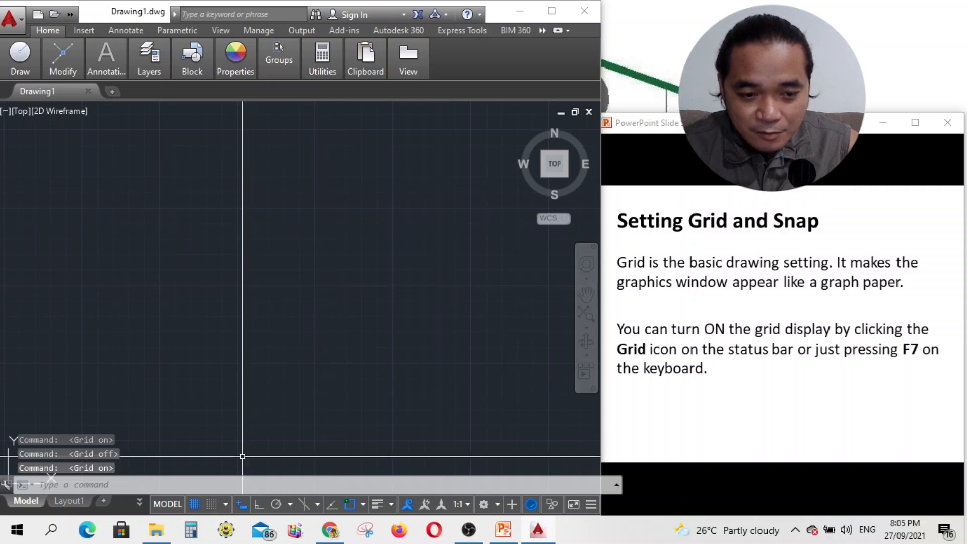
left_click(195, 504)
left_click(195, 503)
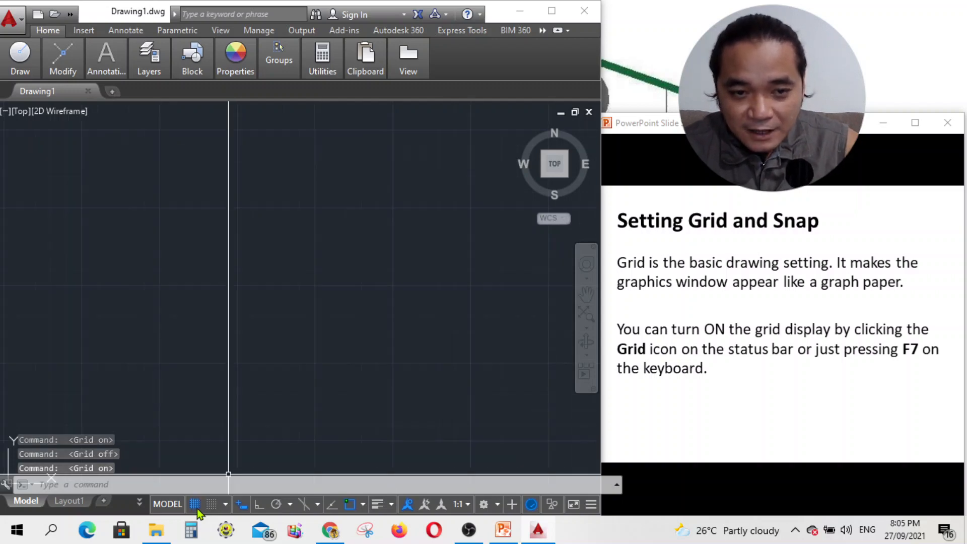
left_click(197, 508)
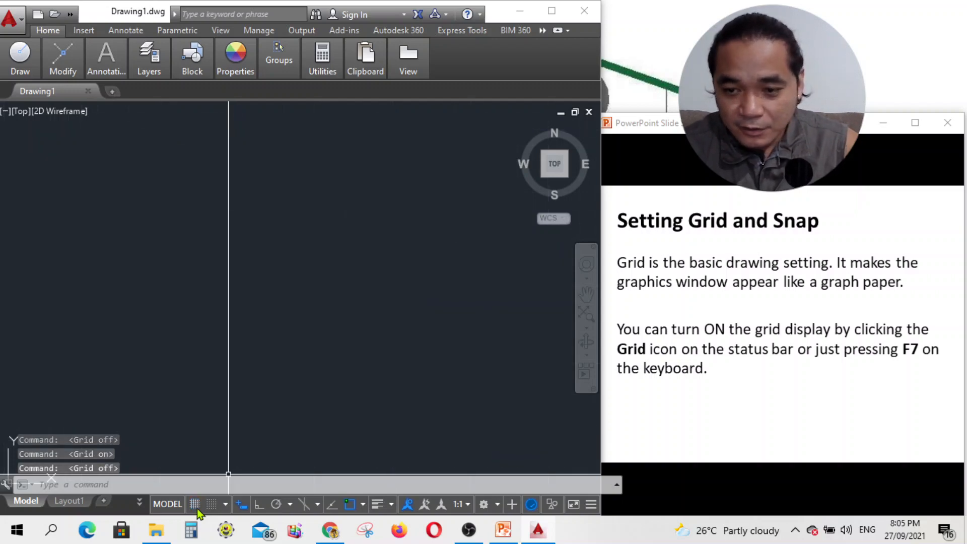
left_click(195, 504)
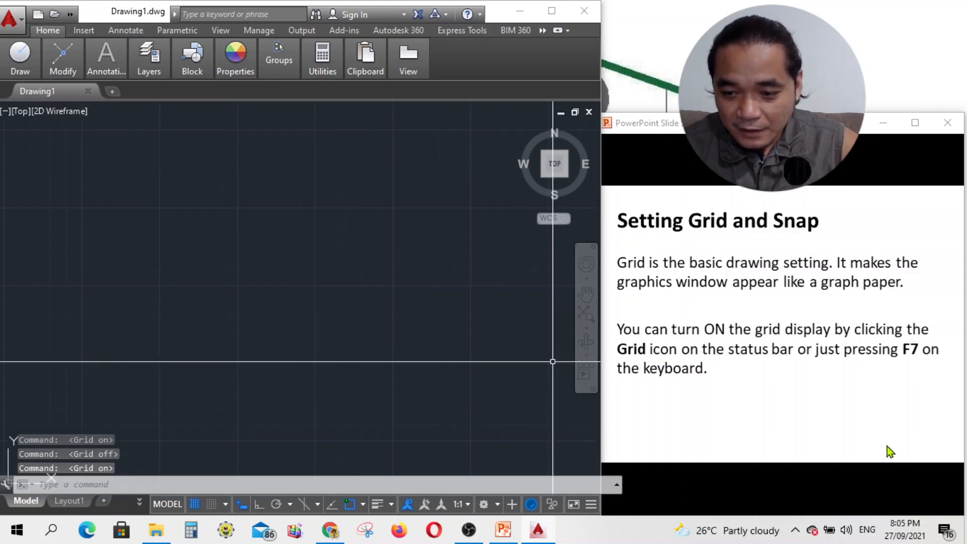
Switch to the PowerPoint slide show and read the slides on Snap, the example drawing and the snap and grid settings
left_click(874, 438)
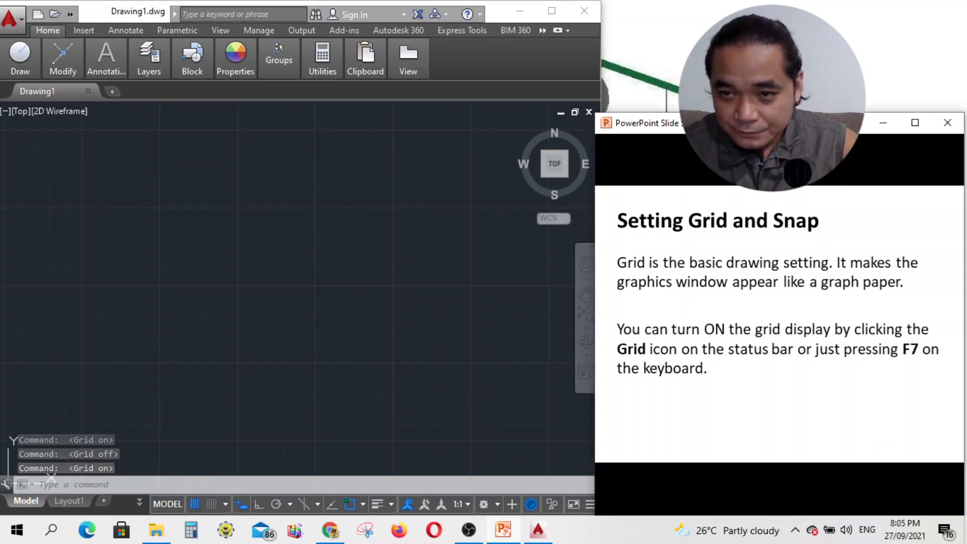
left_click_drag(775, 123, 778, 109)
left_click(882, 508)
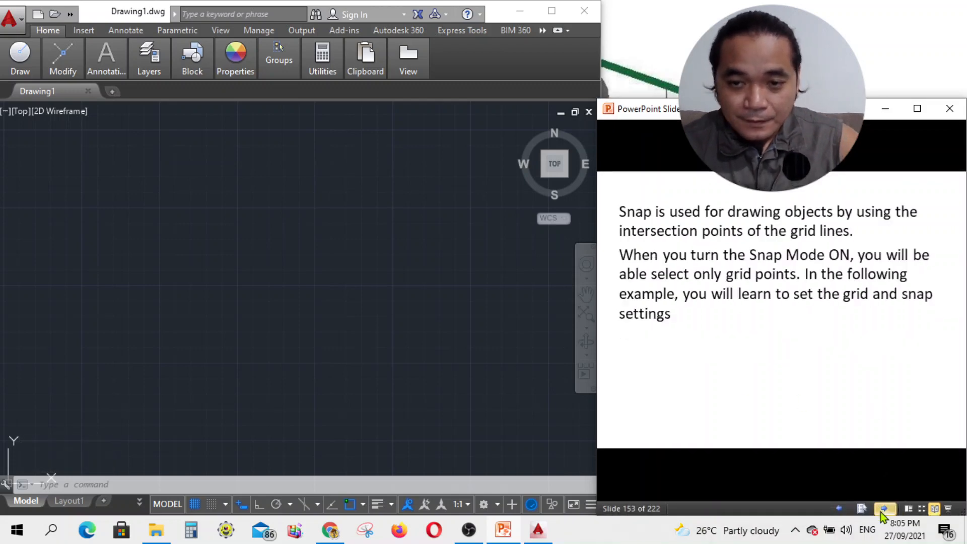
left_click(883, 508)
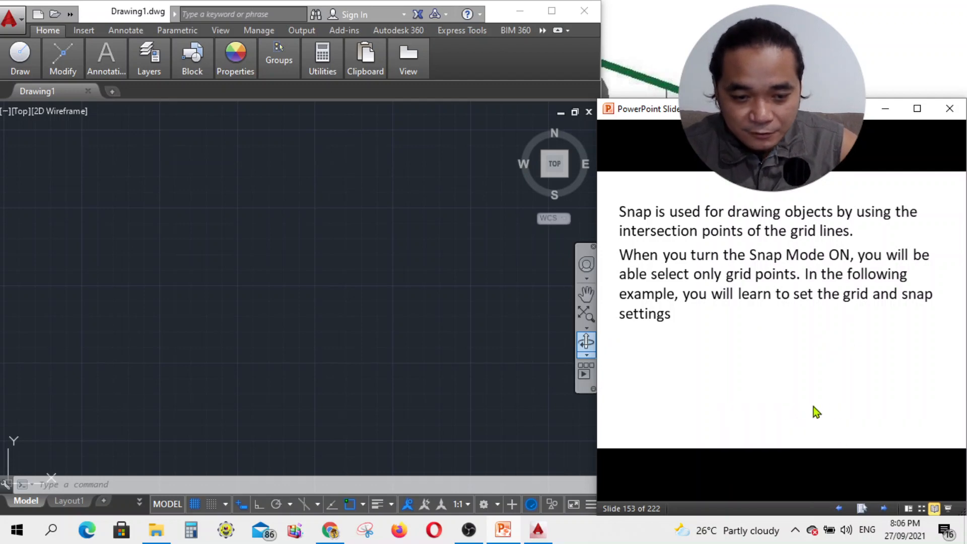
left_click(884, 509)
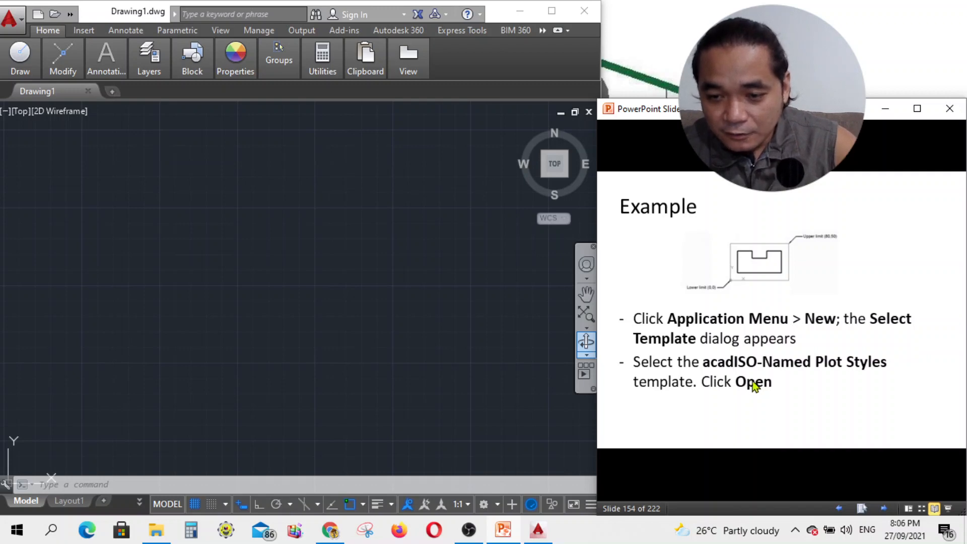
left_click(884, 508)
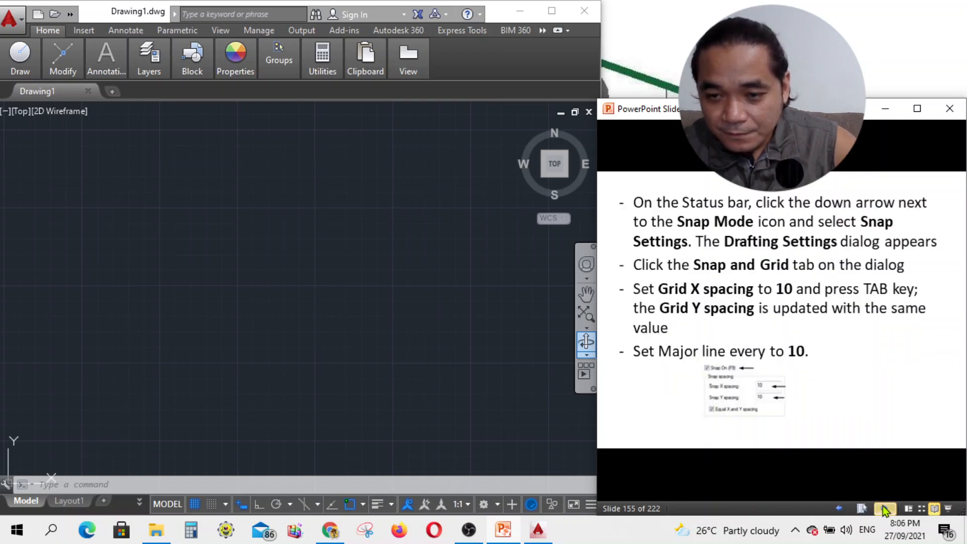
left_click(833, 512)
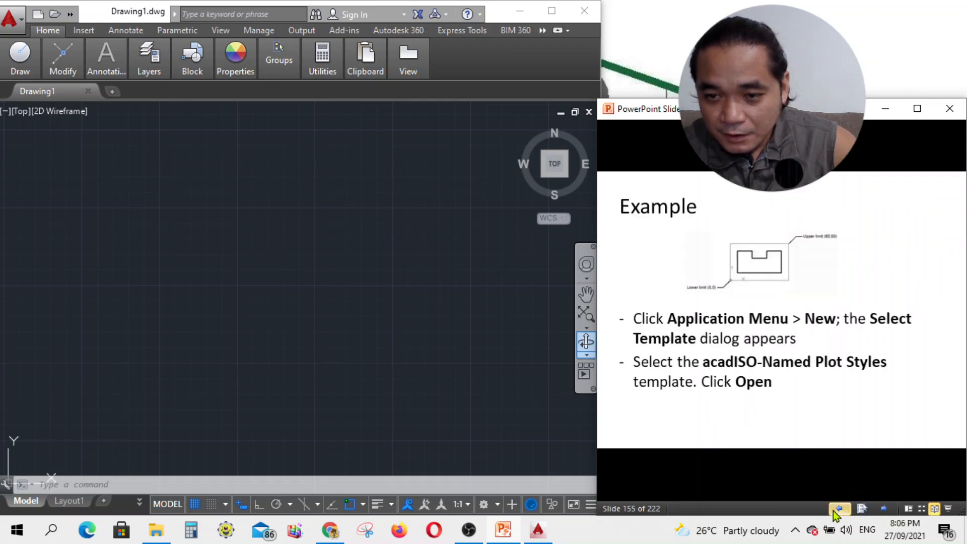
left_click(883, 512)
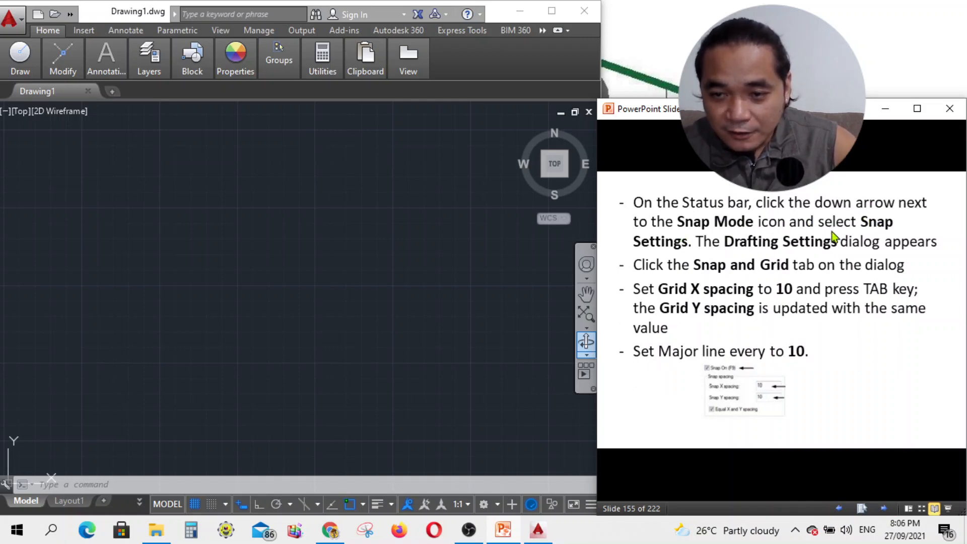
Switch back to AutoCAD, open the Snap and Grid page of the Drafting Settings and move the dialog clear of the slide text
left_click(366, 511)
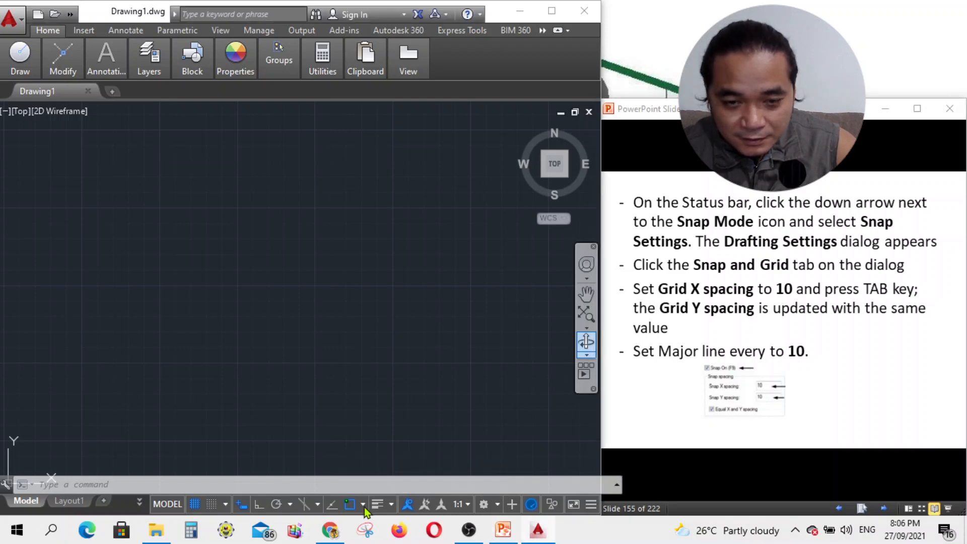
left_click(364, 507)
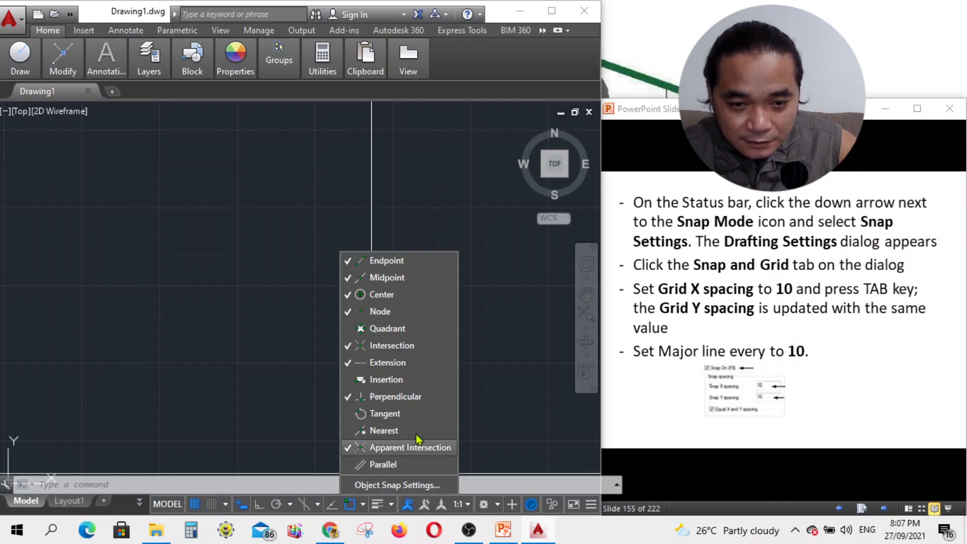
left_click(391, 506)
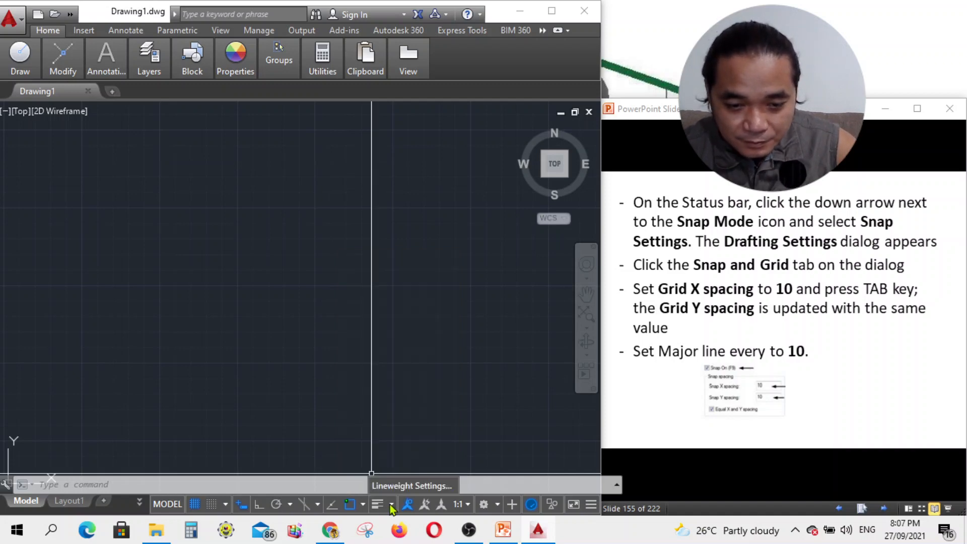
left_click(363, 505)
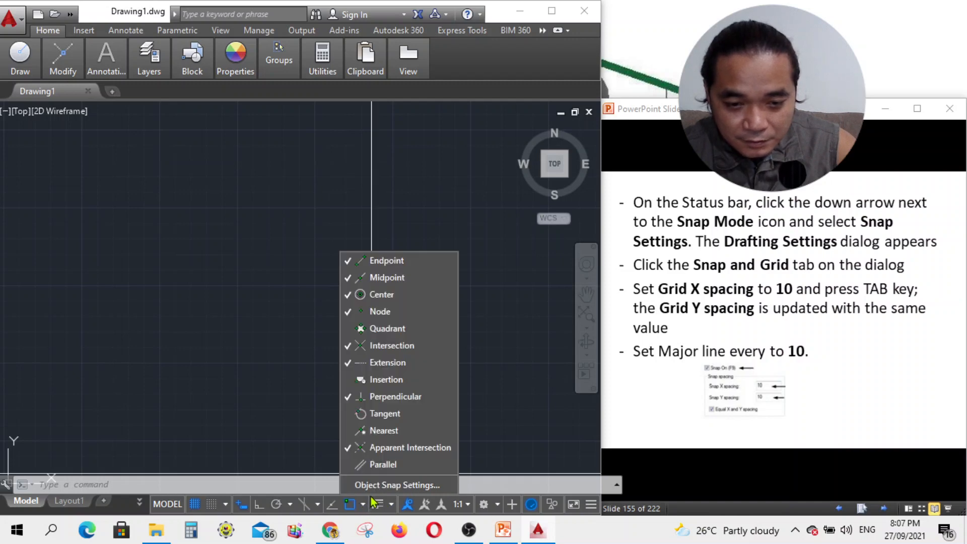
left_click(378, 486)
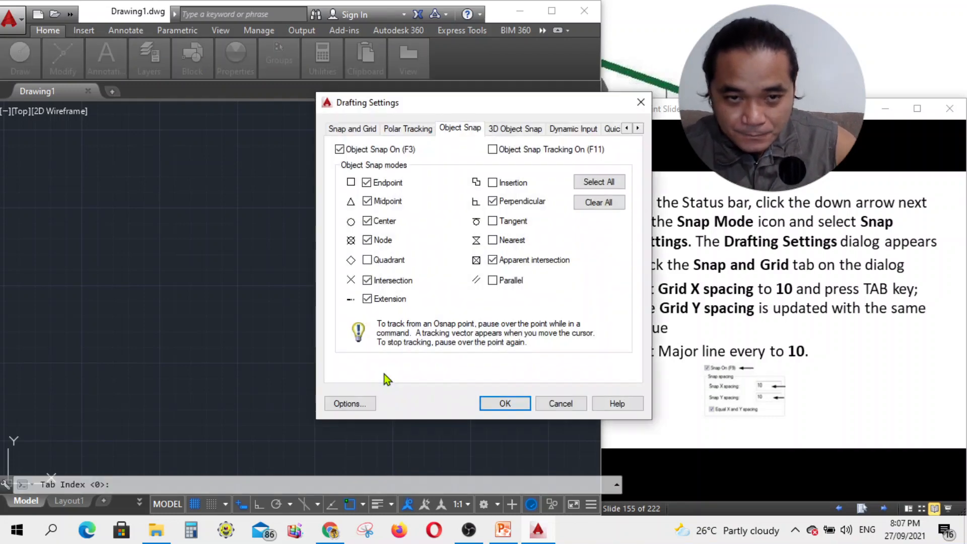
left_click(355, 130)
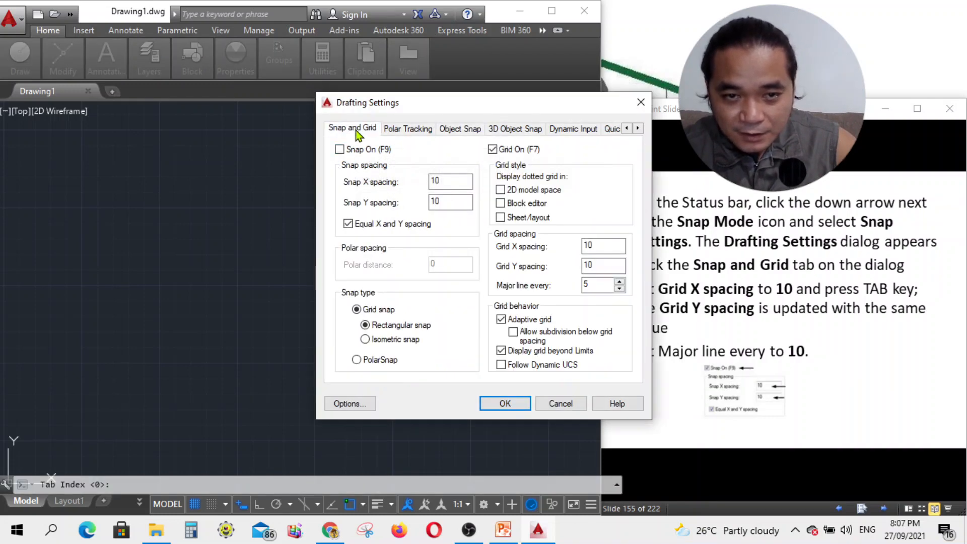
left_click_drag(455, 105, 367, 120)
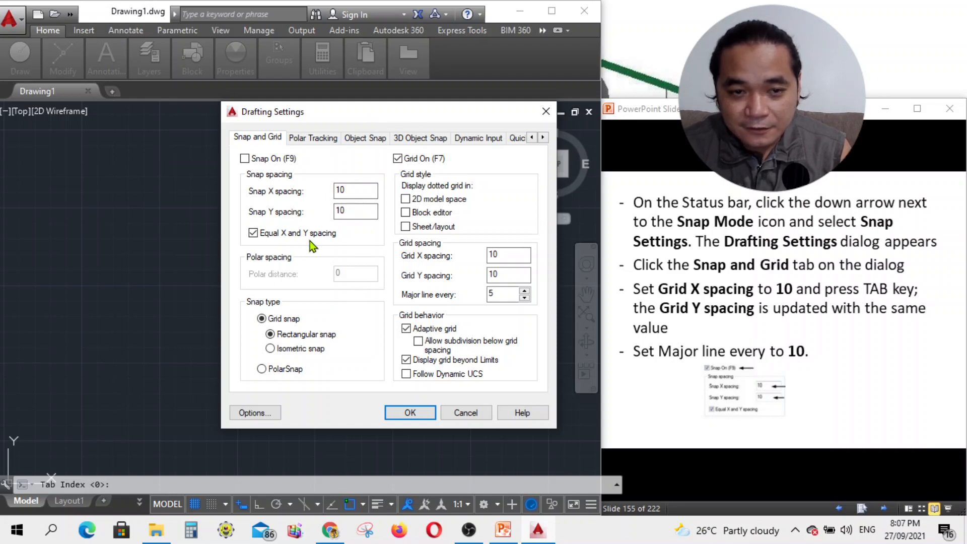
Turn Snap on, set a major grid line every 10, and apply the drafting settings after checking them against the next slide
left_click(356, 191)
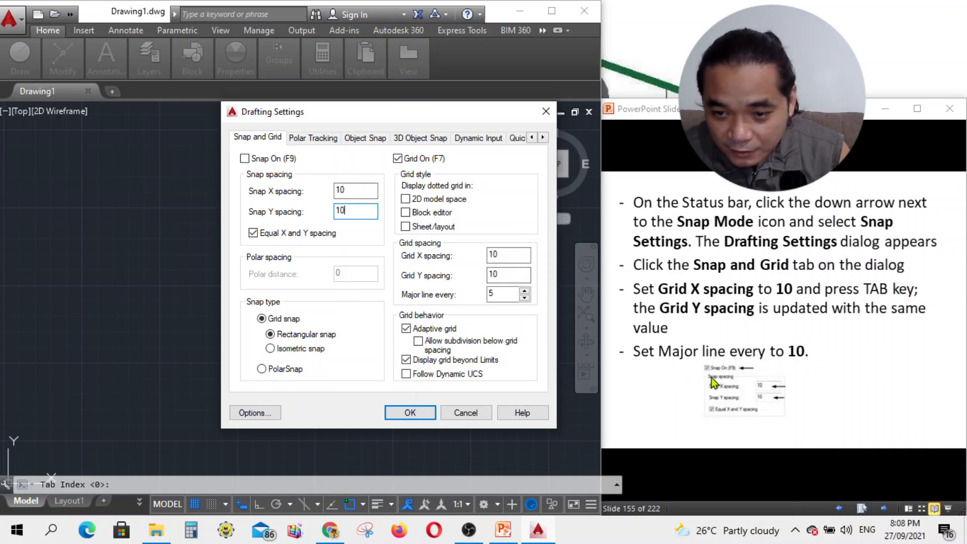
left_click(245, 160)
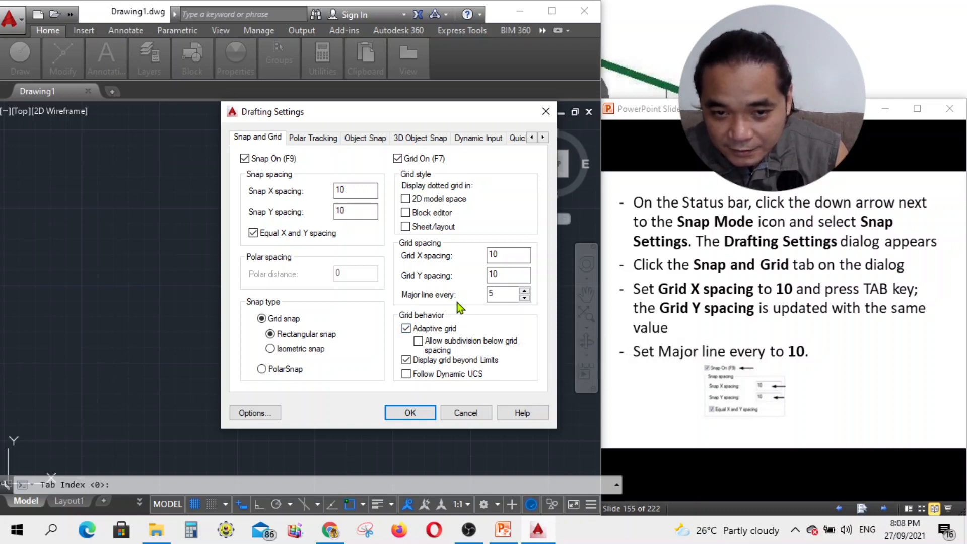
left_click(525, 292)
left_click(524, 292)
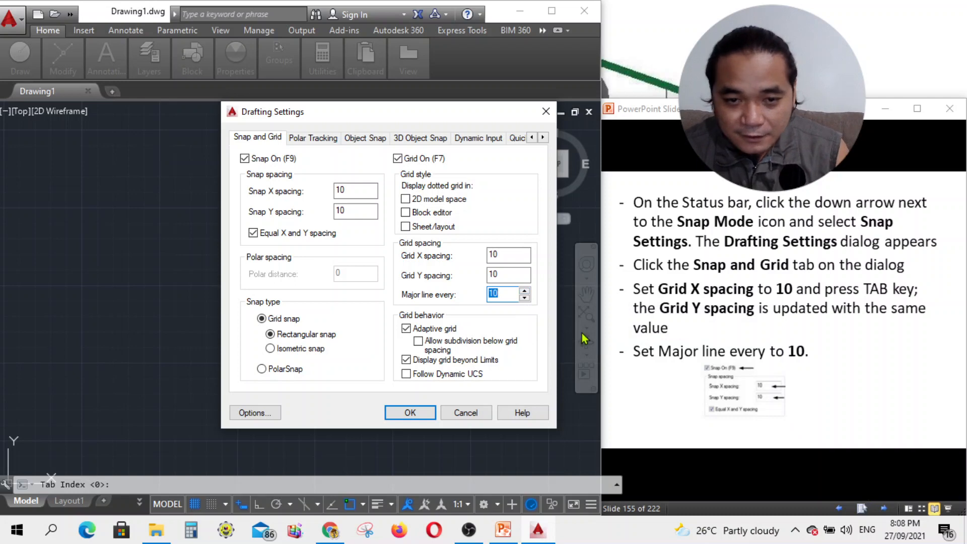
left_click(884, 508)
left_click(884, 509)
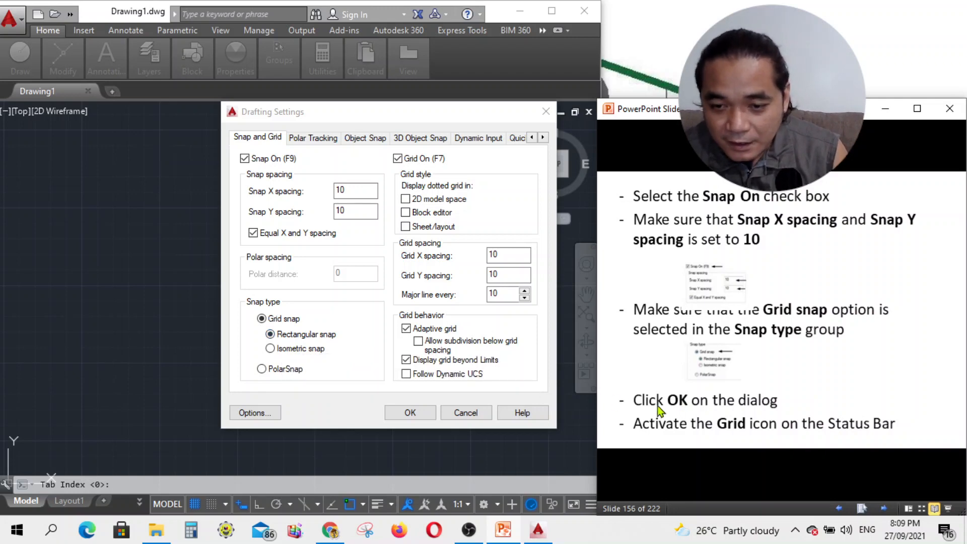
left_click(411, 412)
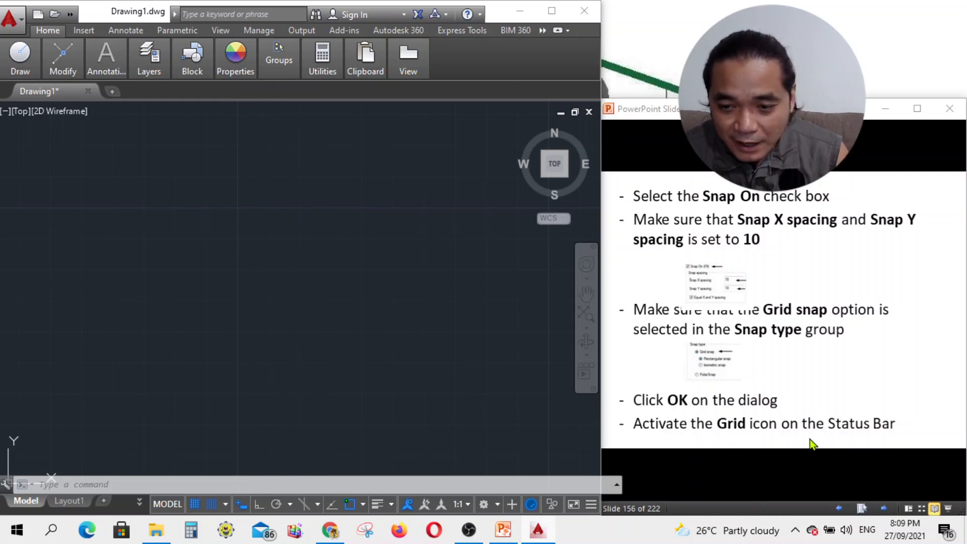
Look ahead to the drawing limits slide, go back to the Example slide, and return to the AutoCAD drawing
left_click(885, 512)
left_click(884, 509)
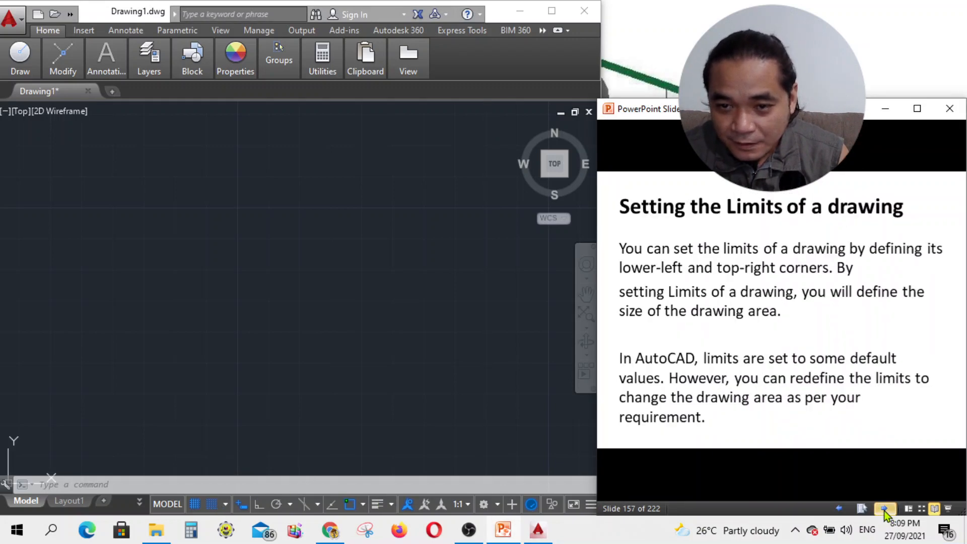
left_click(839, 509)
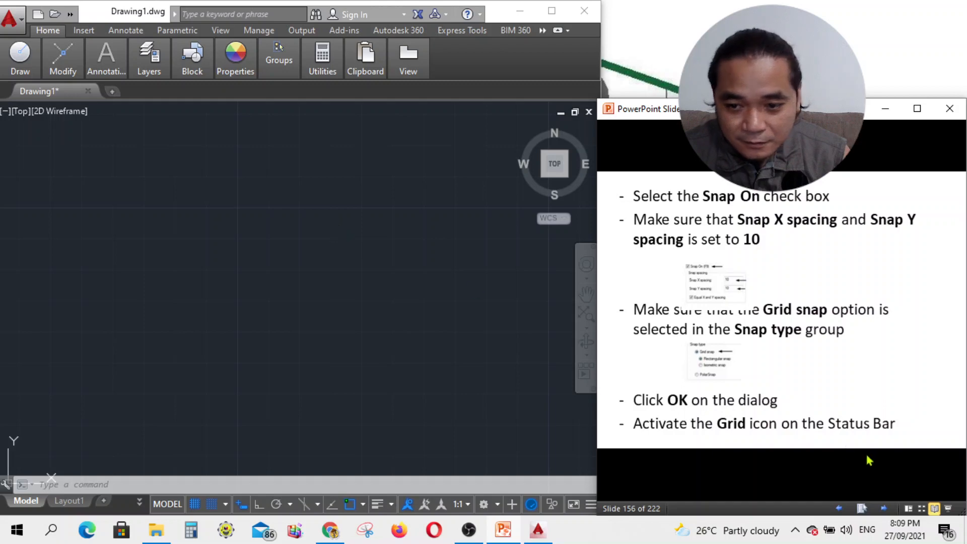
left_click(844, 508)
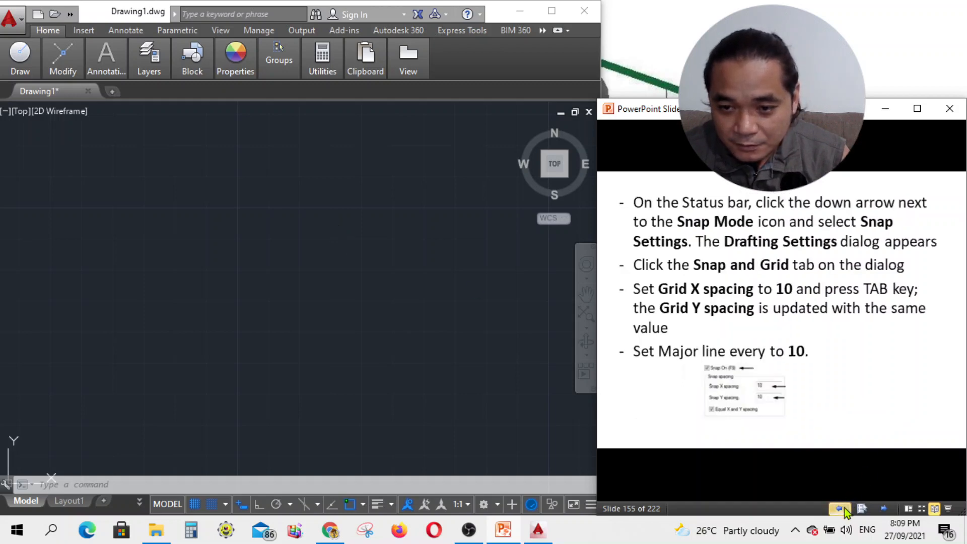
left_click(839, 508)
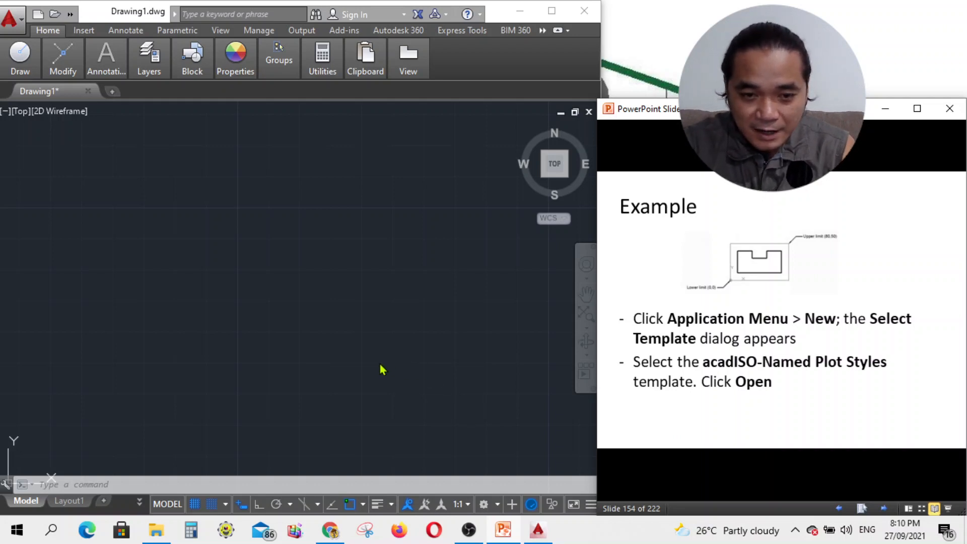
left_click(143, 476)
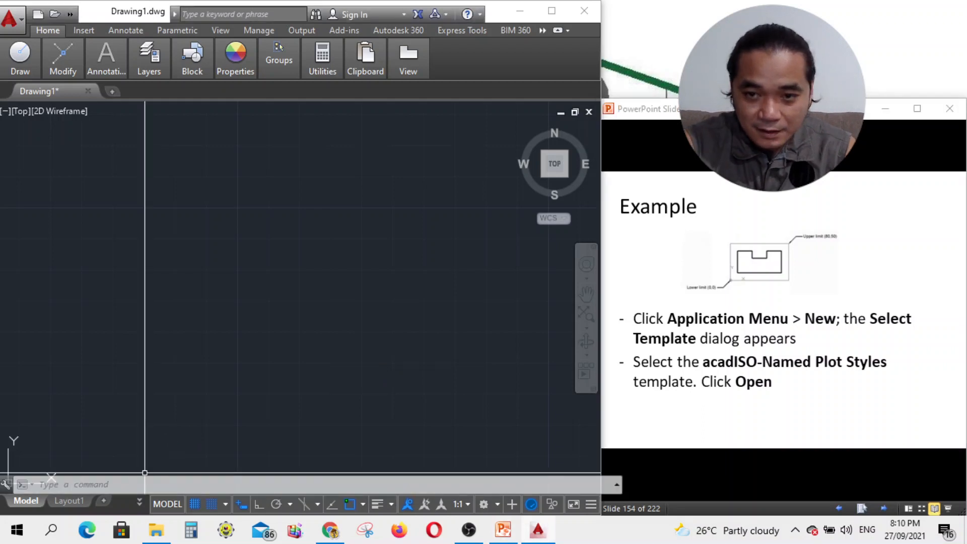
type("l")
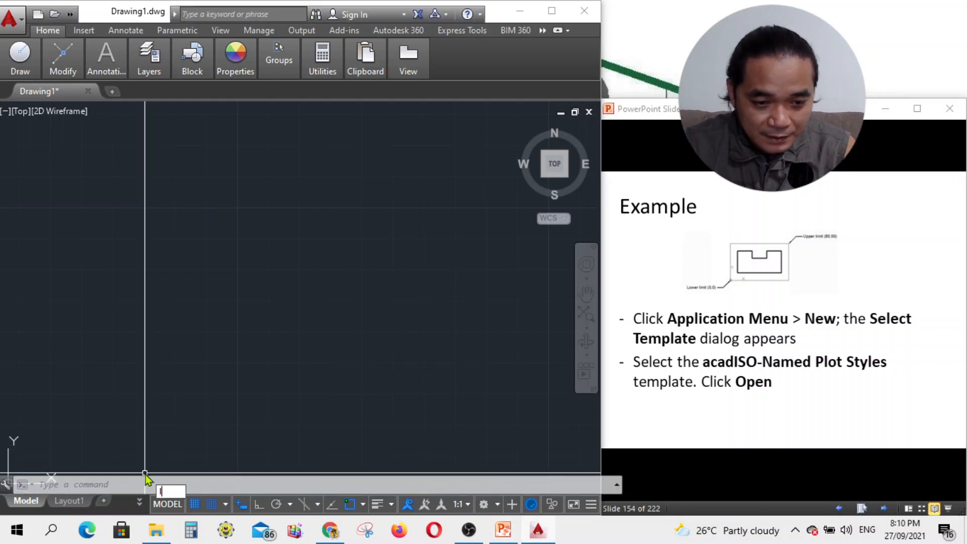
key("Return")
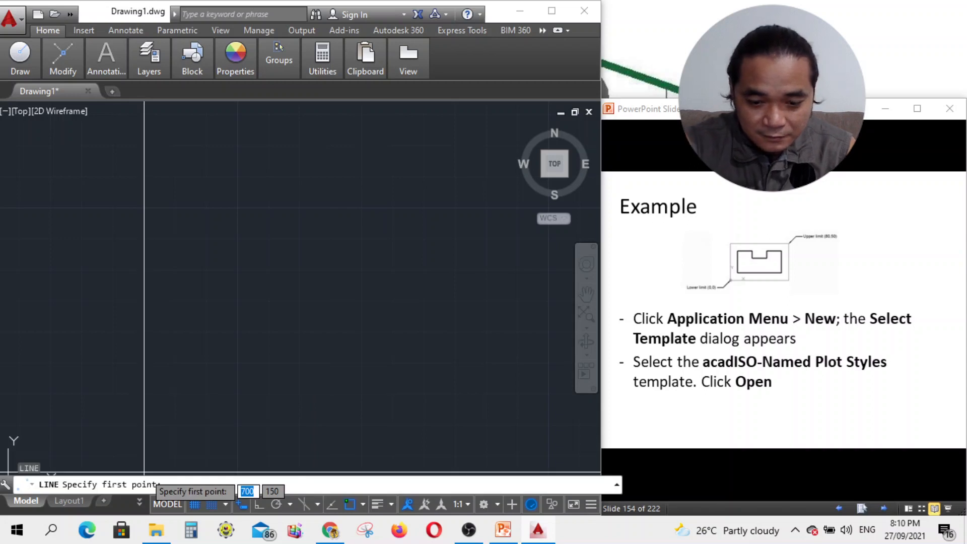
type("0")
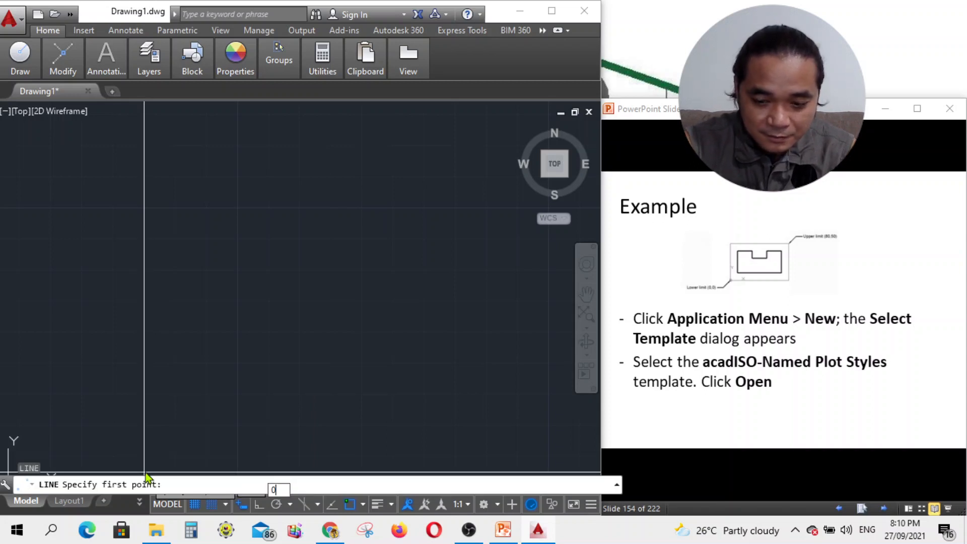
type(",0")
key("Return")
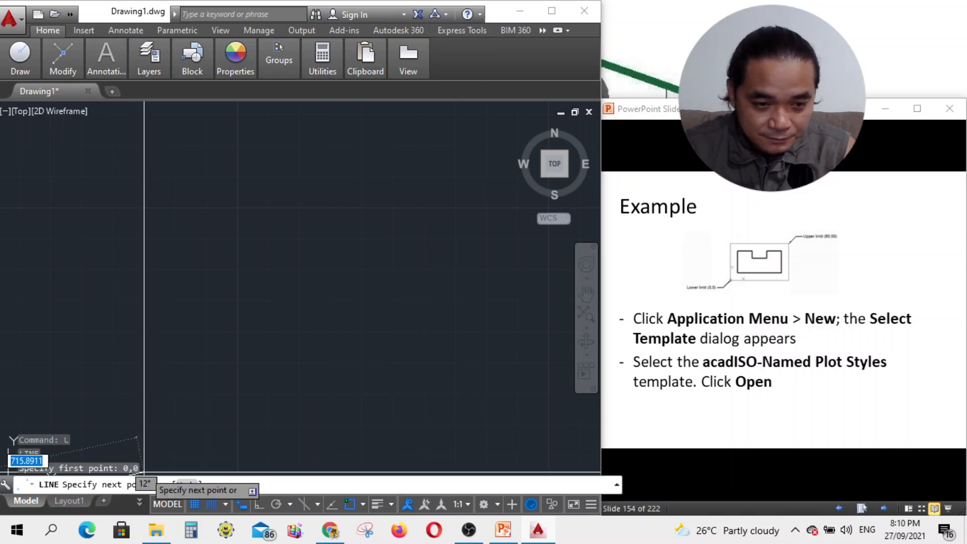
scroll(201, 328, "up", 4)
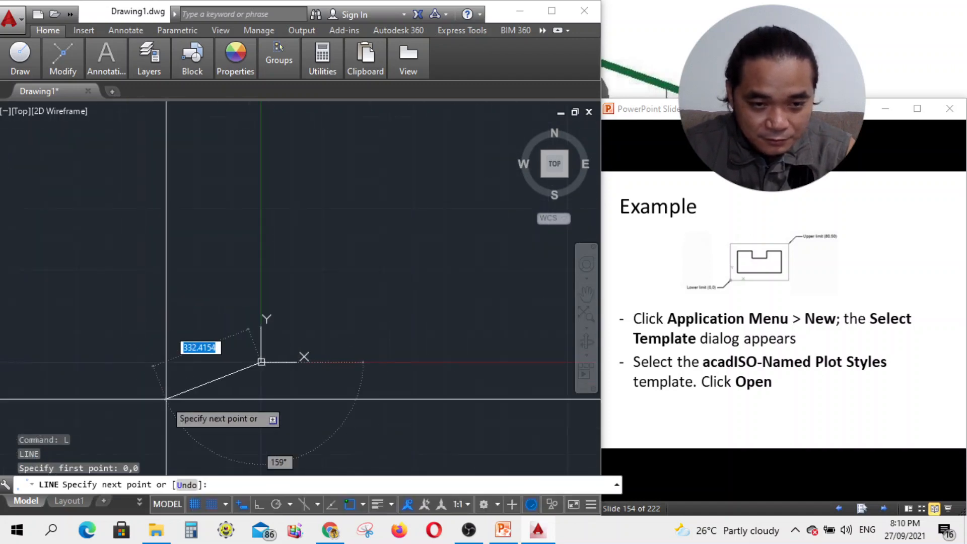
scroll(327, 386, "up", 2)
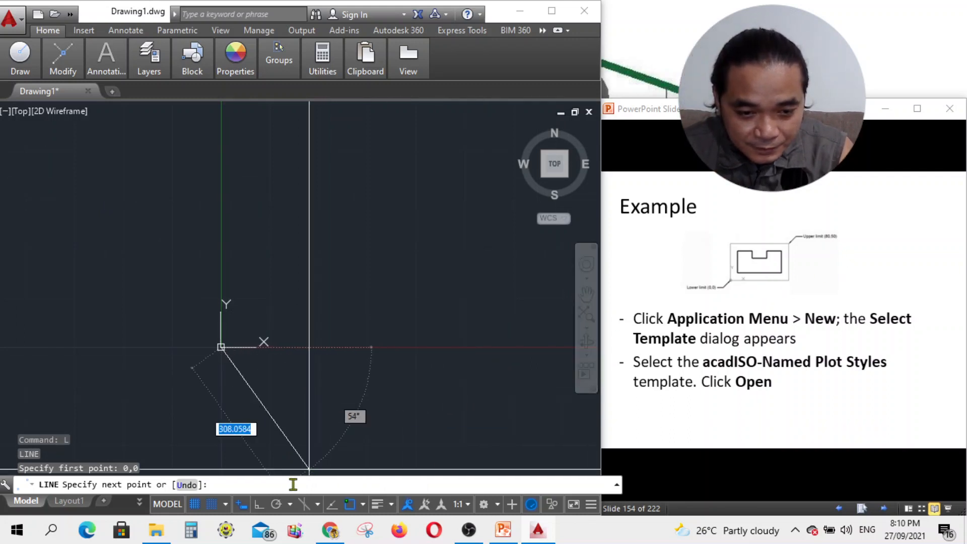
left_click(275, 504)
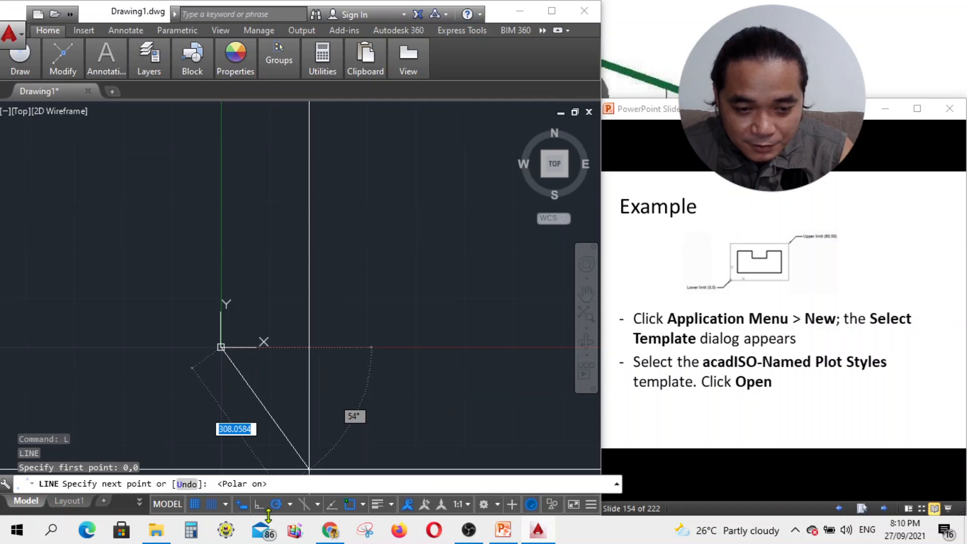
key("Escape")
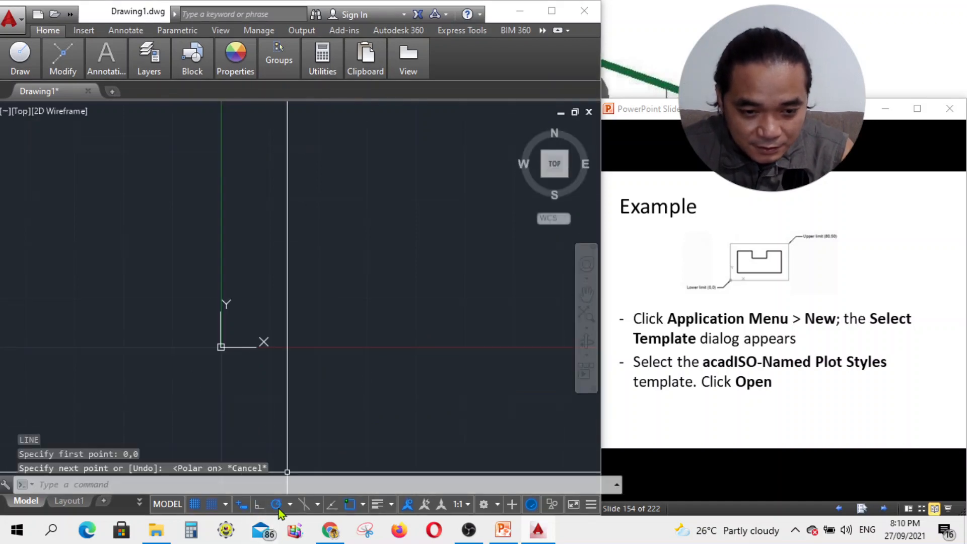
Turn Ortho mode on and try starting a line from 0,0
left_click(261, 505)
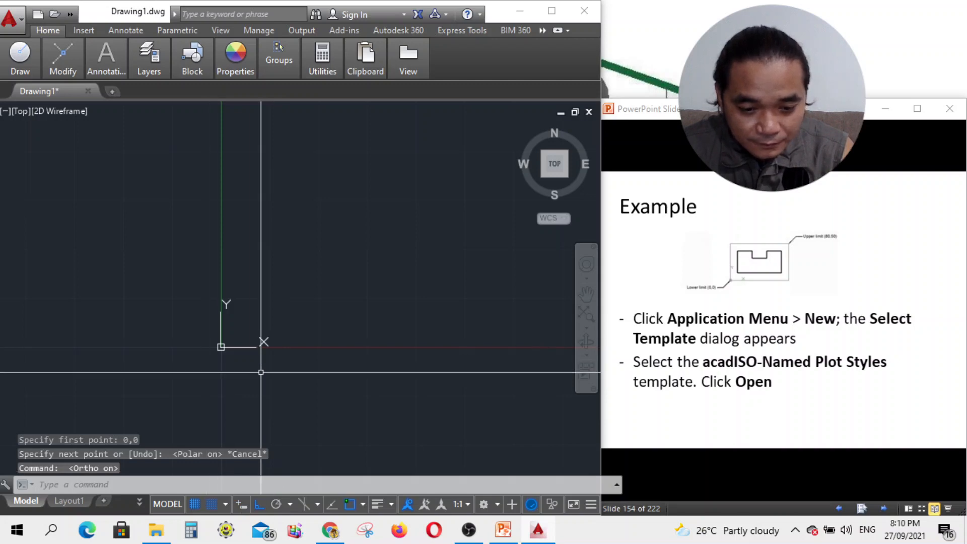
left_click(101, 483)
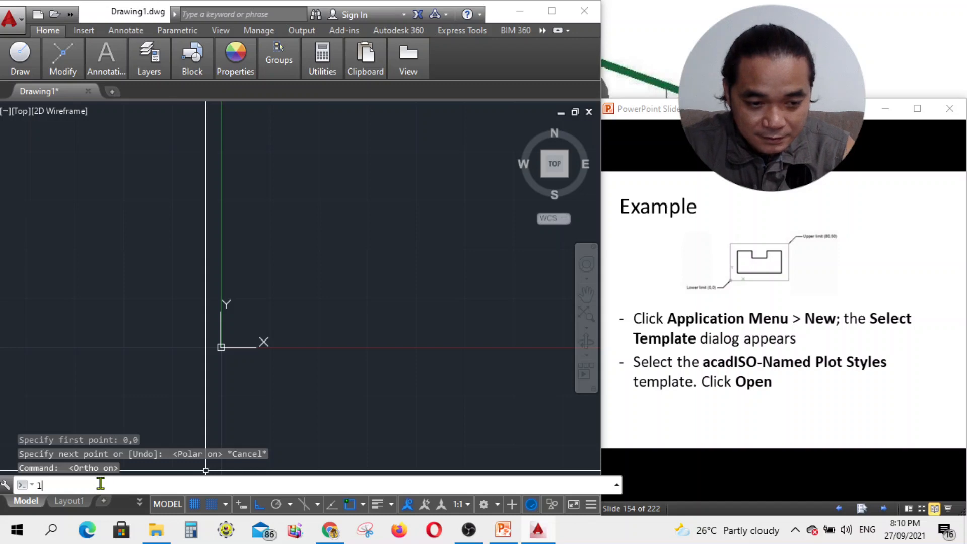
type("l")
key("Return")
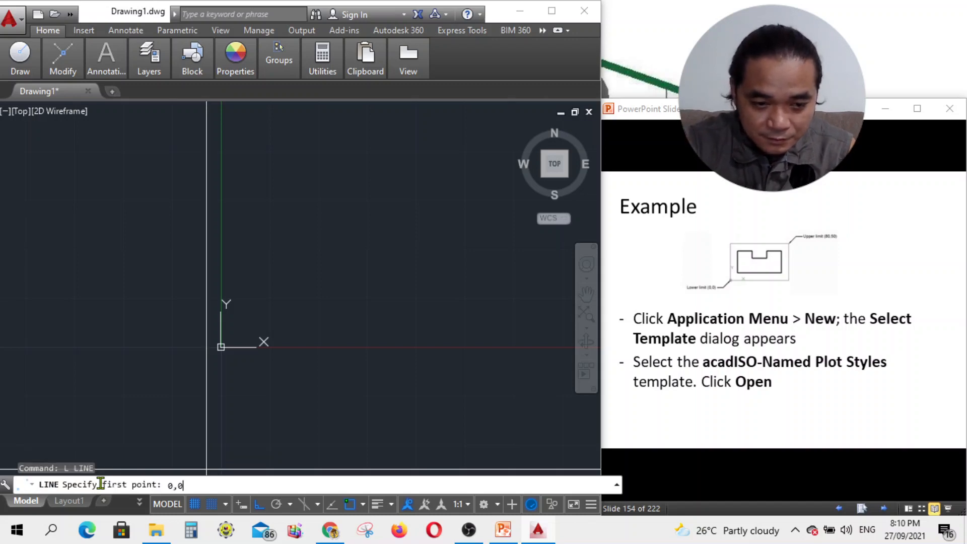
type("0,0")
key("Return")
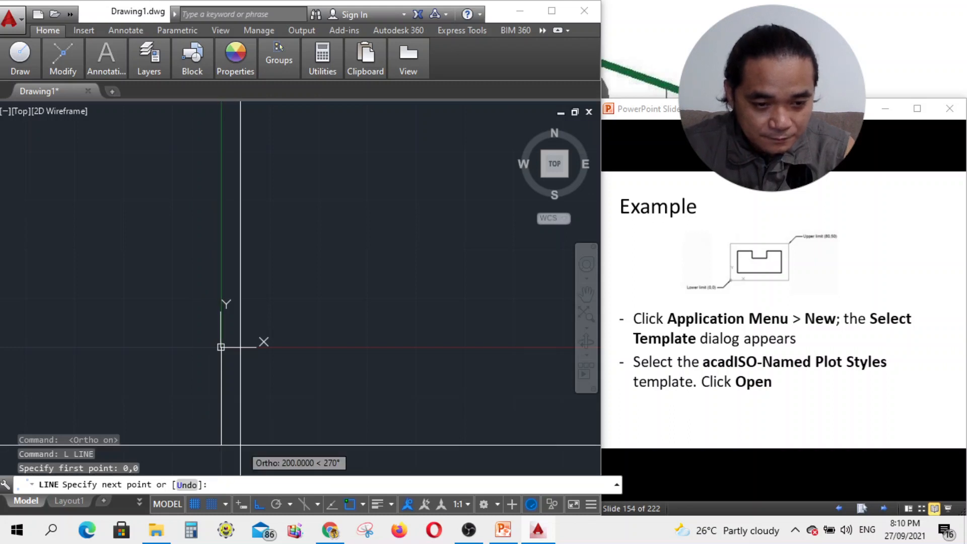
key("Escape")
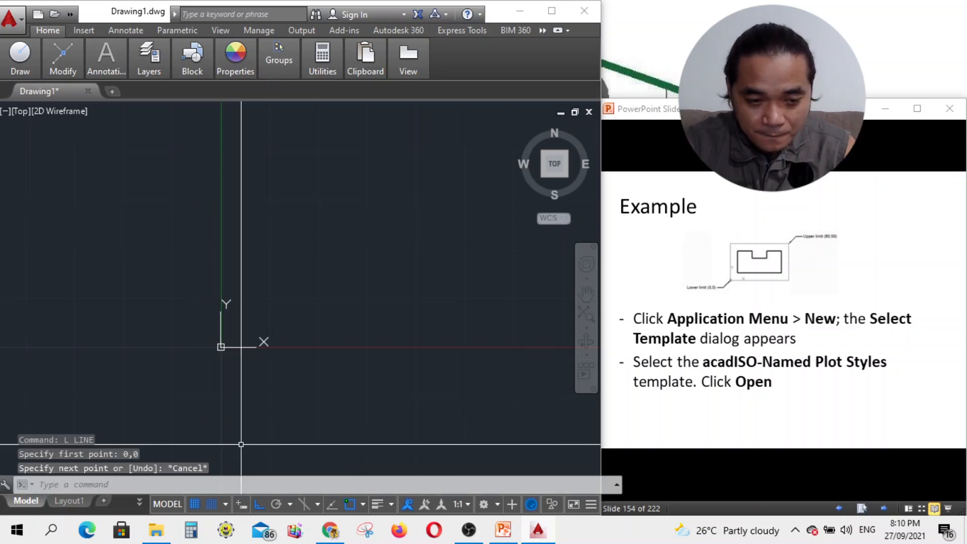
Turn Dynamic Input on and draw a horizontal base line from 0,0, 80 units long in the positive X direction
type("l")
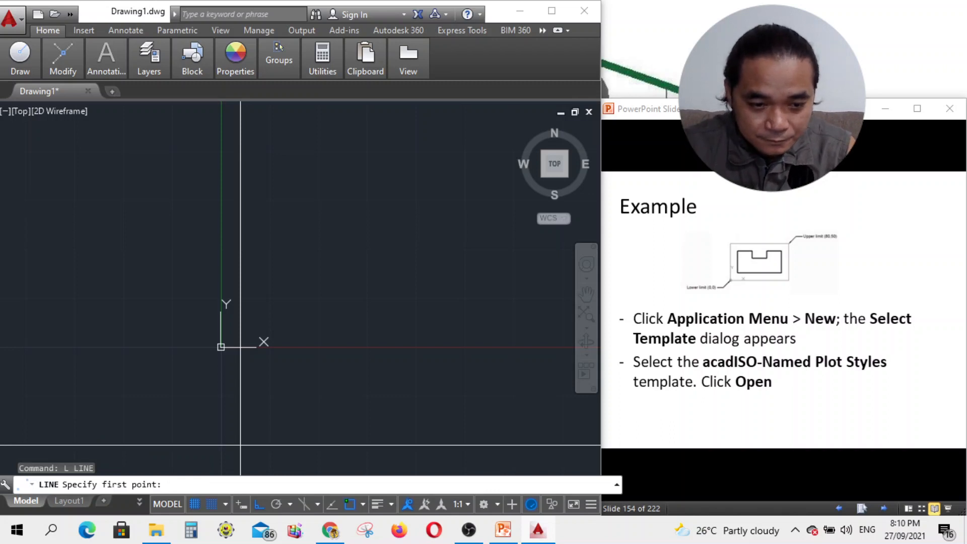
left_click(239, 509)
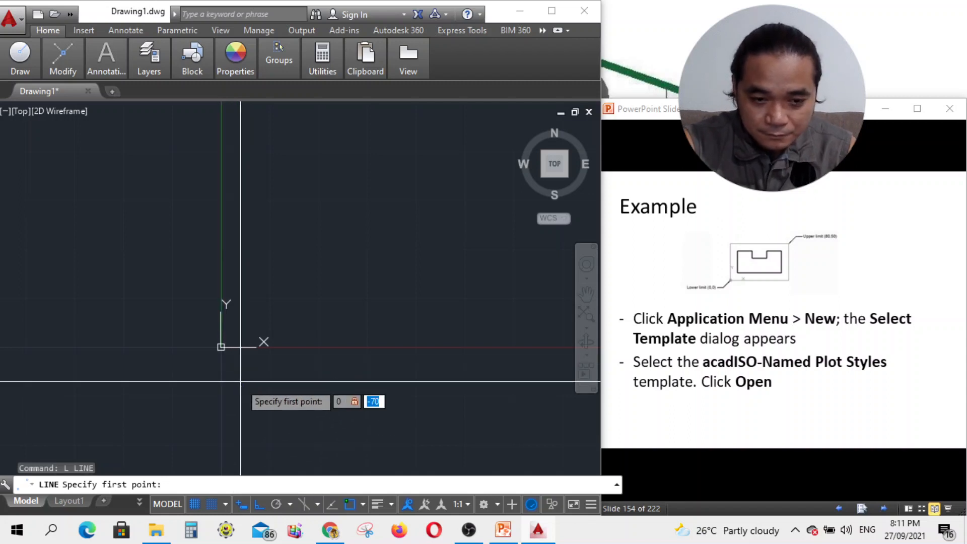
key("Return")
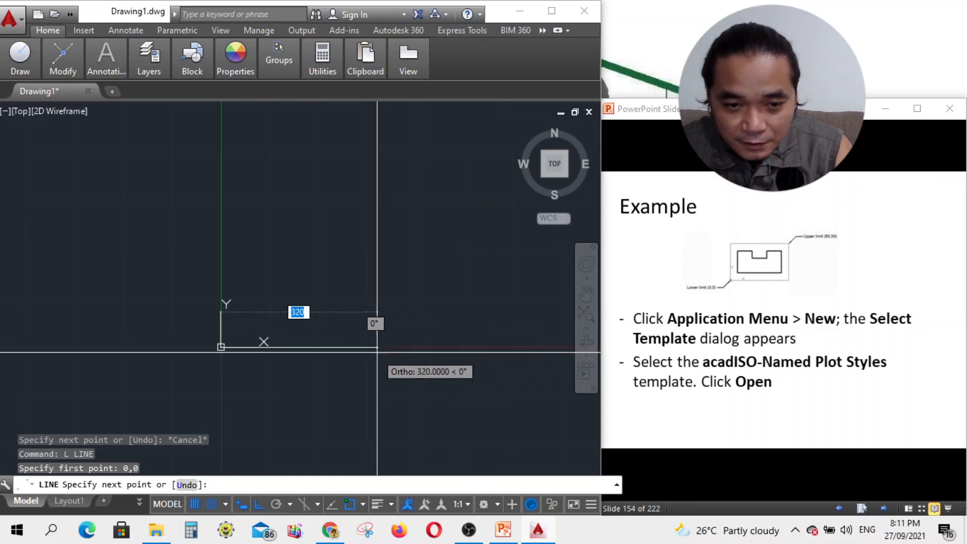
type("8")
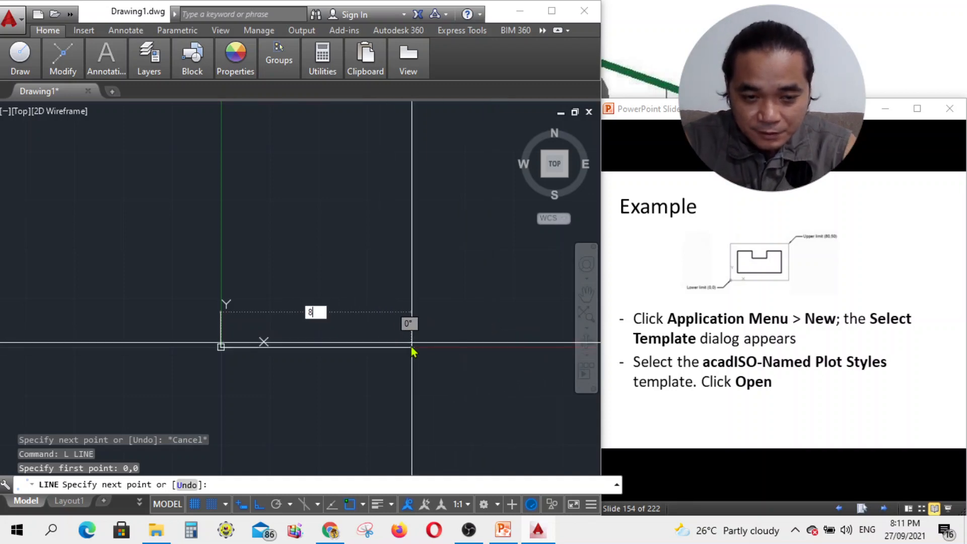
type("0")
key("Return")
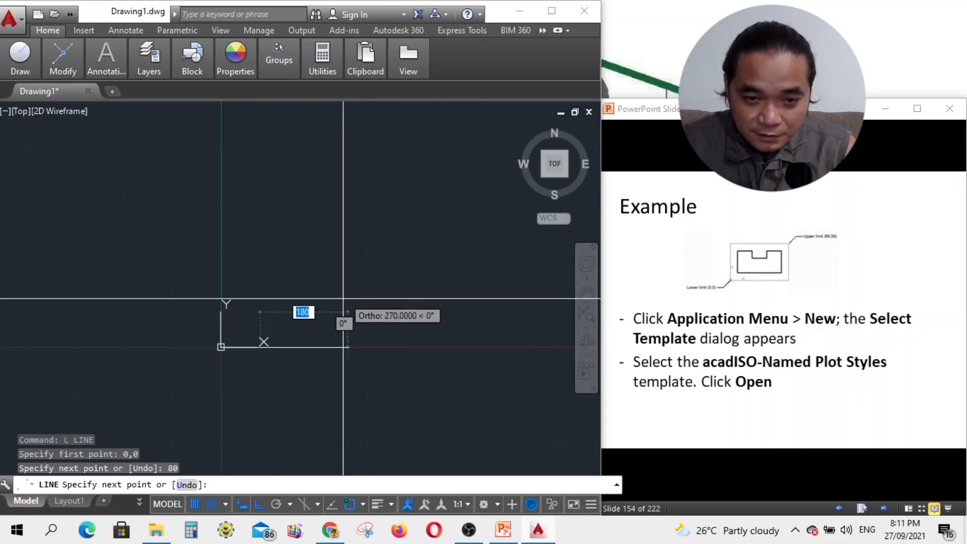
Continue with a vertical line up from the base's right end, about half as long as the base, and end the Line command
scroll(439, 382, "down", 2)
scroll(346, 373, "down", 4)
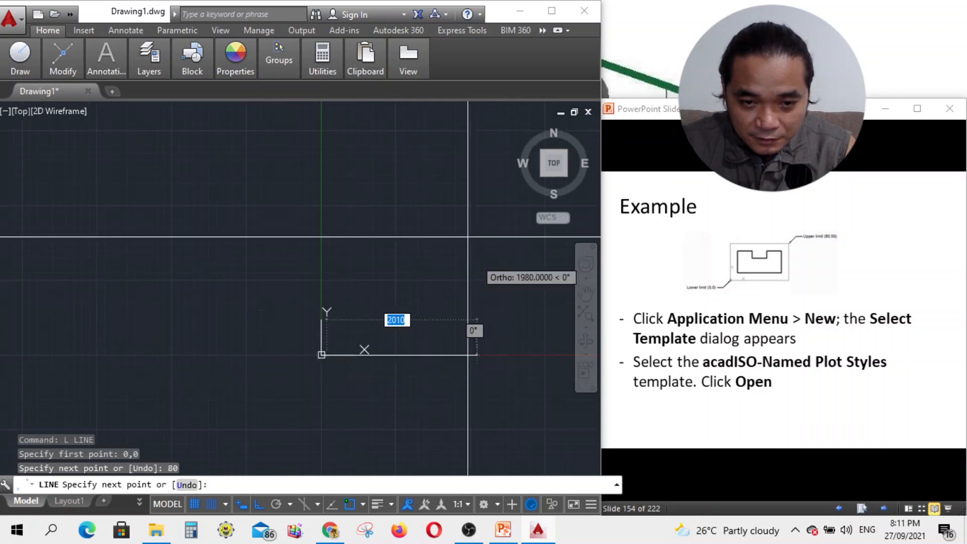
scroll(233, 277, "up", 12)
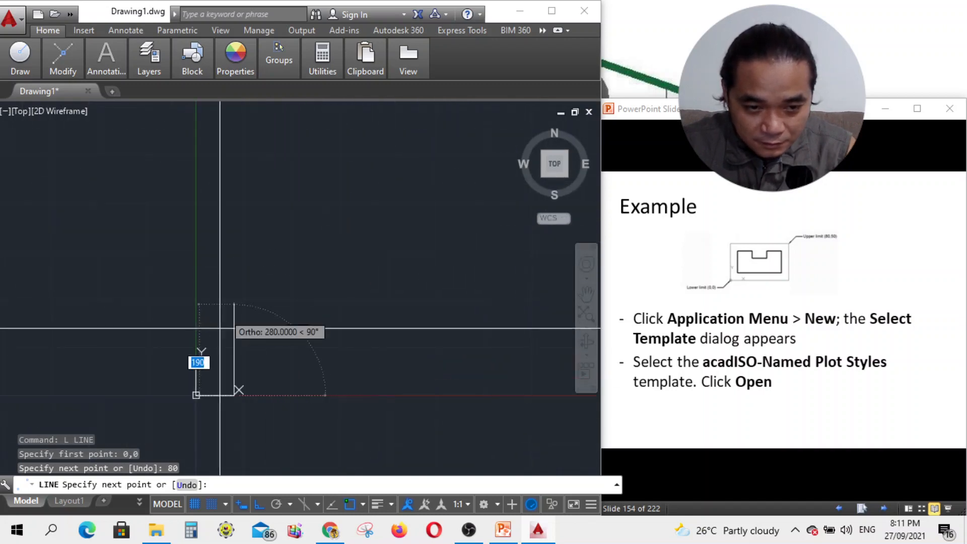
scroll(459, 232, "down", 4)
scroll(449, 279, "up", 11)
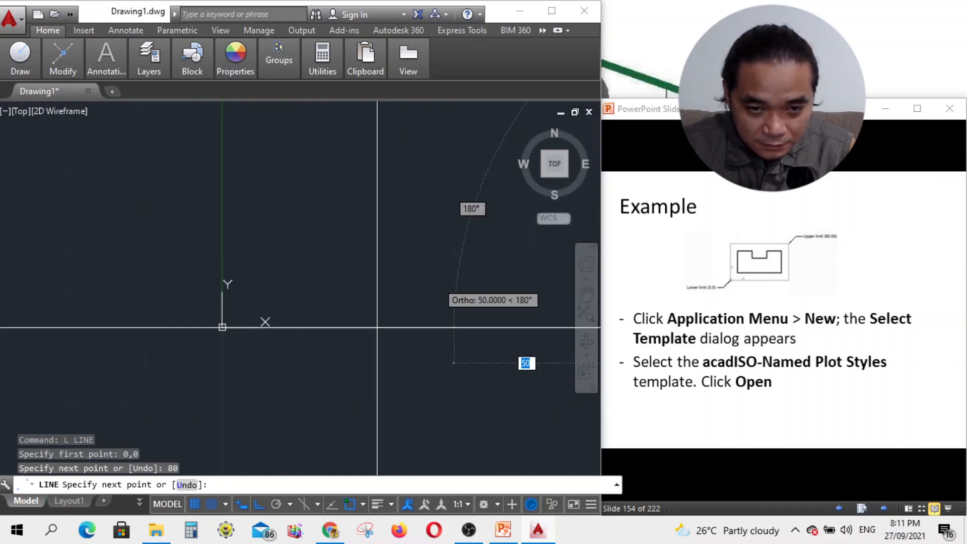
scroll(409, 303, "down", 2)
scroll(405, 318, "down", 3)
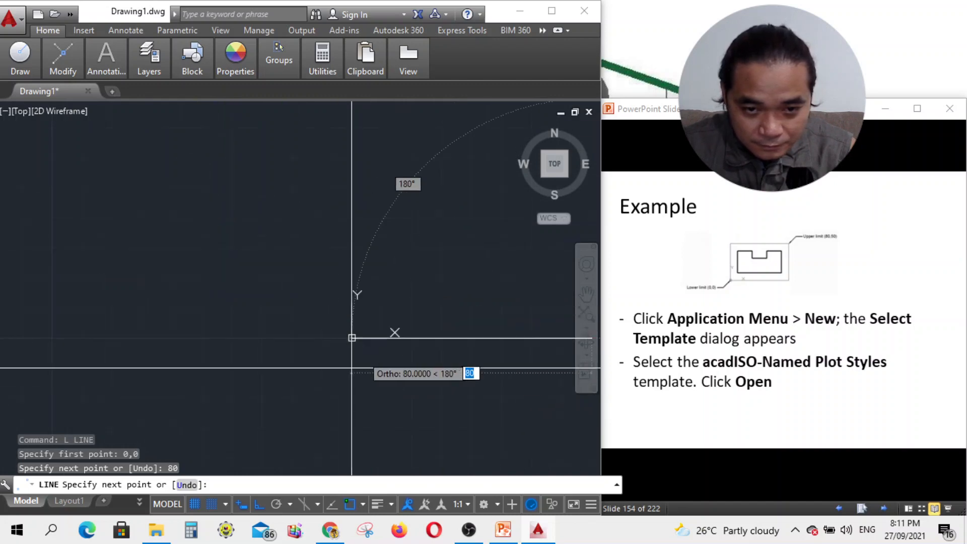
scroll(405, 330, "up", 6)
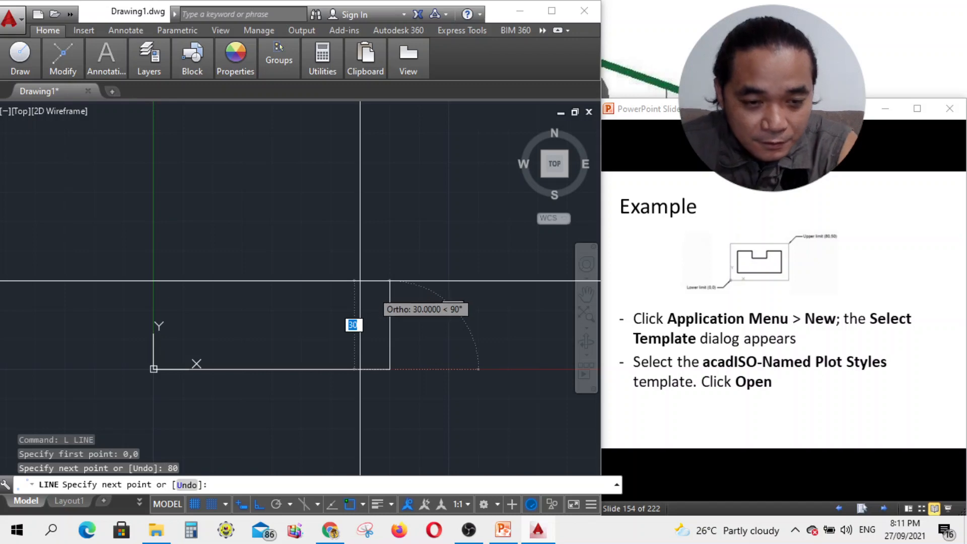
scroll(372, 295, "up", 4)
scroll(385, 308, "down", 4)
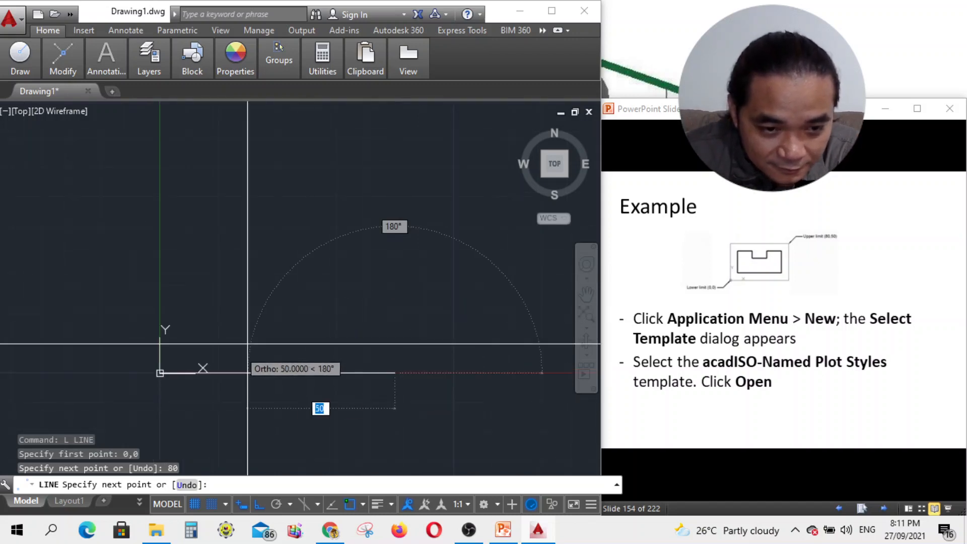
left_click(395, 255)
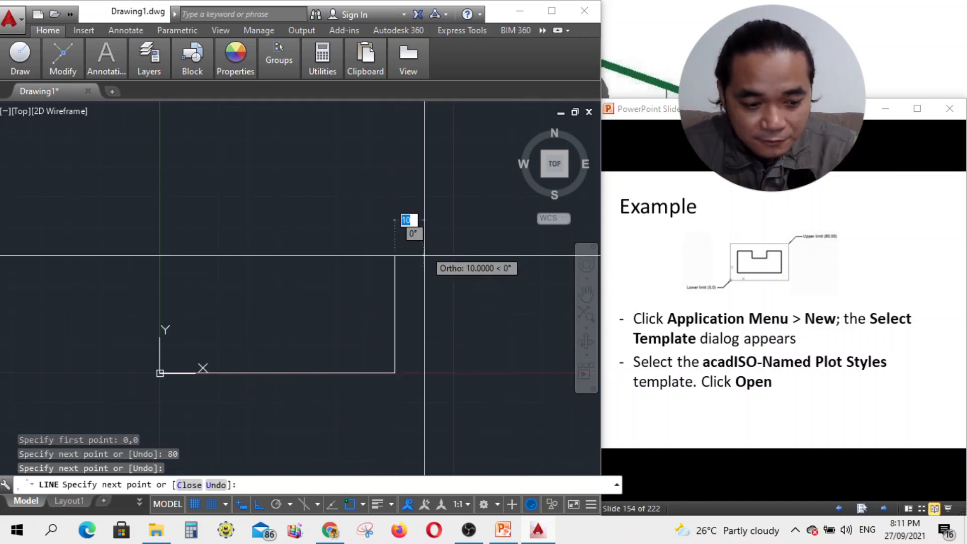
key("Escape")
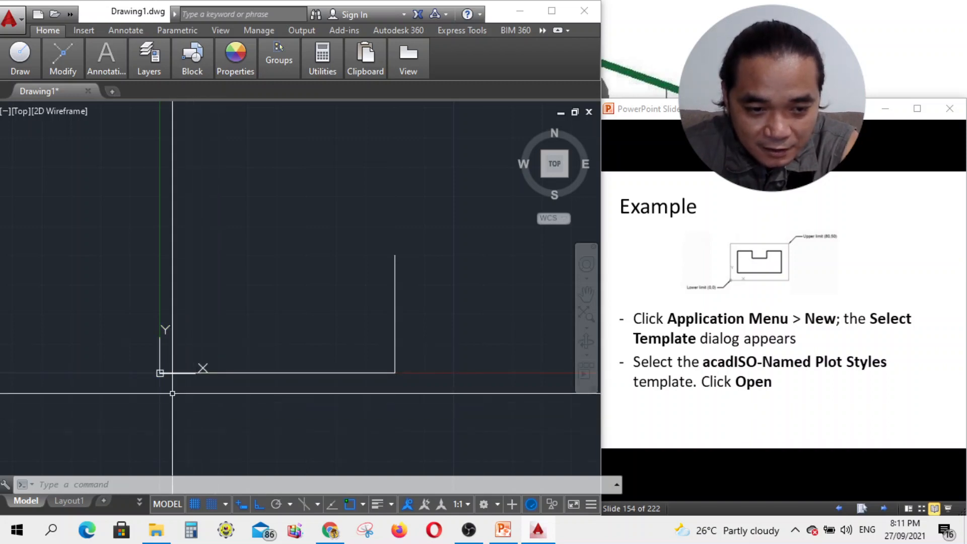
Complete the rectangle with an 80-unit line leftward from the vertical line's upper end and a line down to the origin
scroll(172, 393, "up", 2)
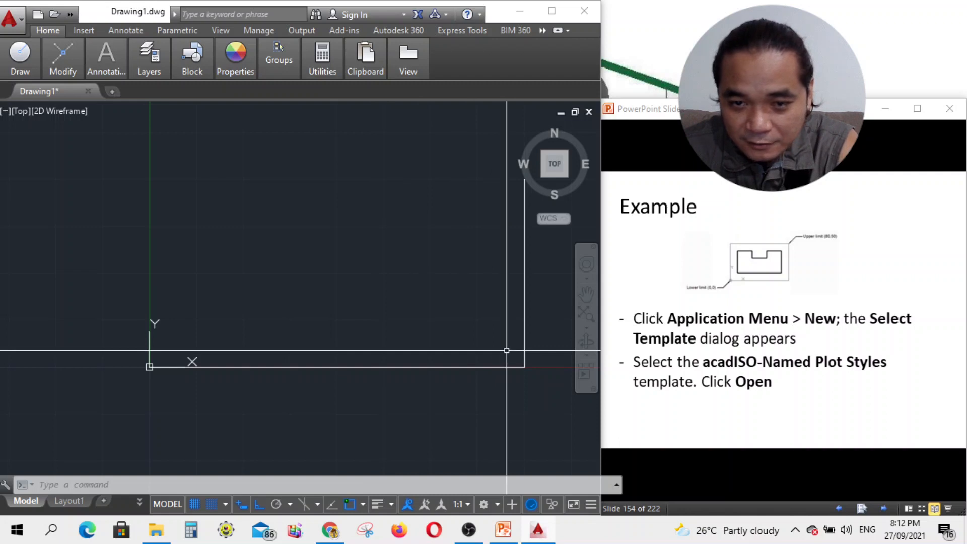
scroll(439, 374, "down", 4)
scroll(470, 306, "up", 4)
scroll(444, 256, "down", 4)
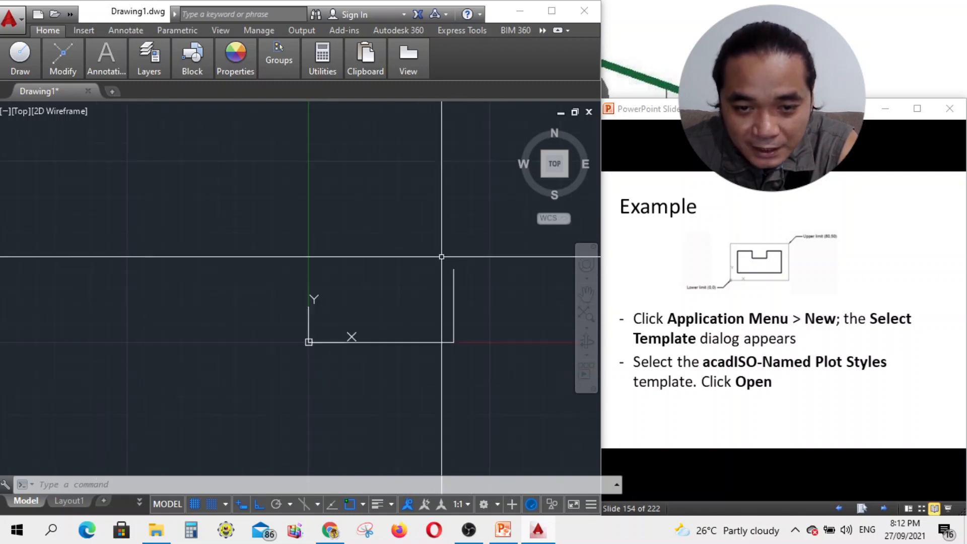
scroll(347, 342, "up", 2)
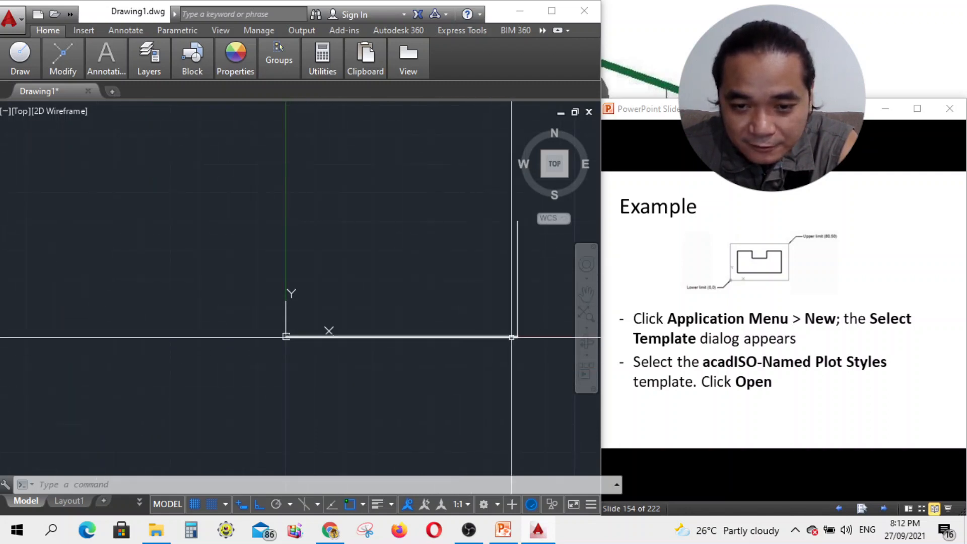
type("l")
key("Return")
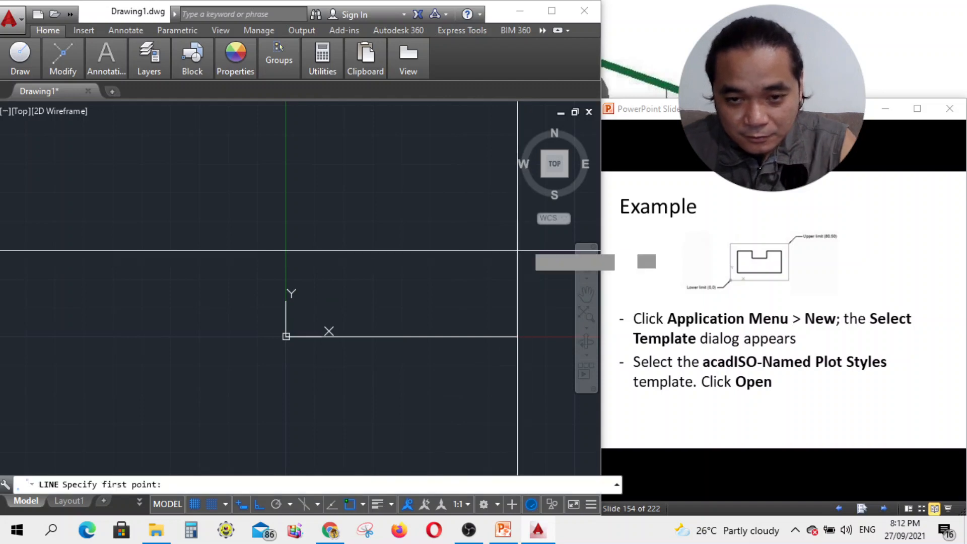
left_click(517, 221)
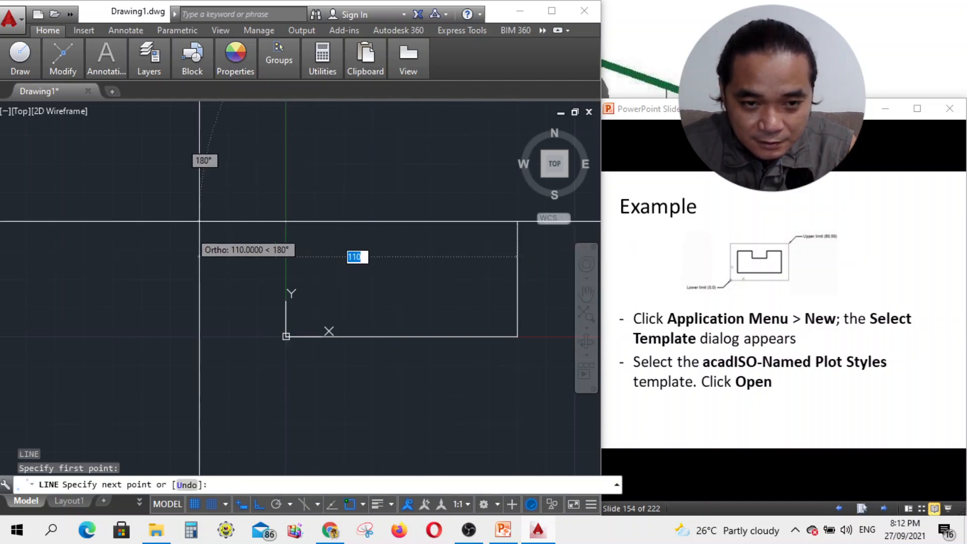
type("80")
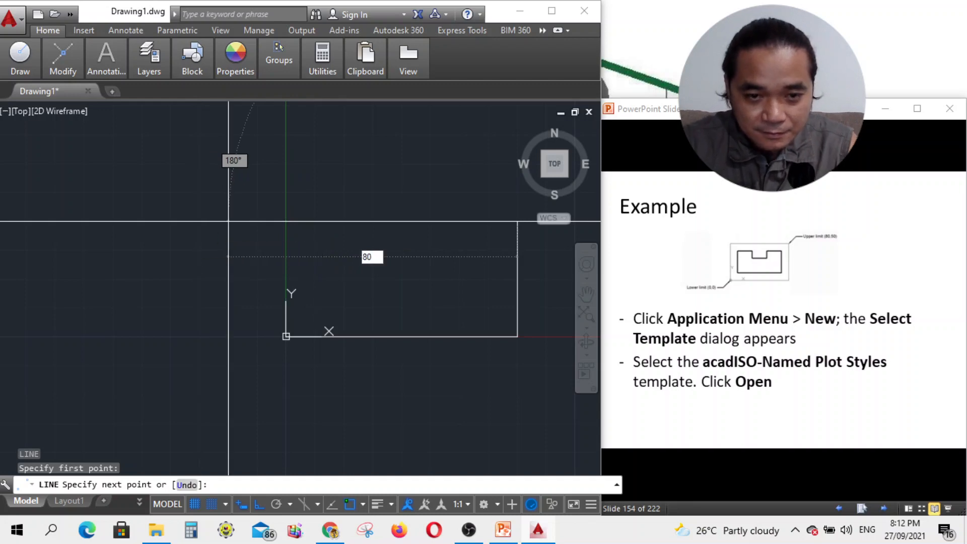
key("Return")
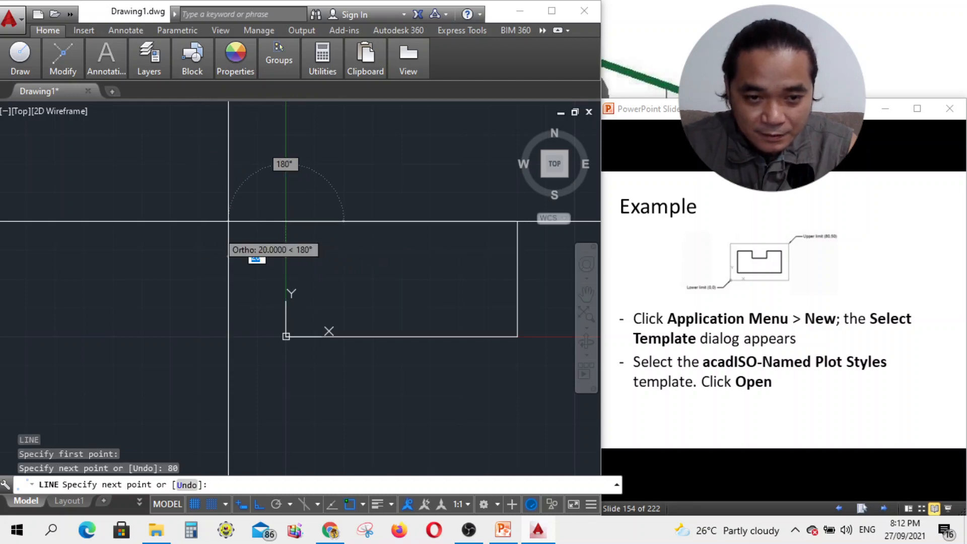
left_click(286, 336)
key("Escape")
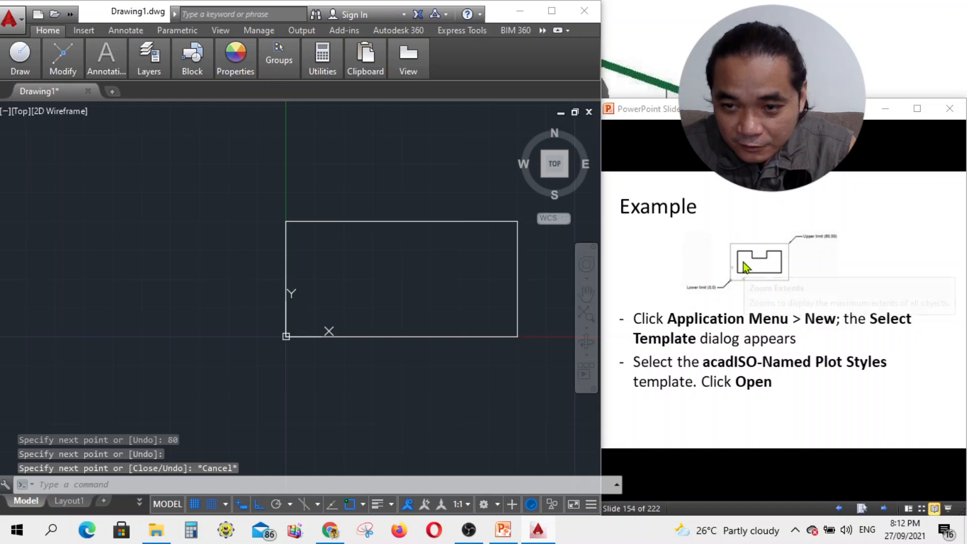
Page the presentation back to the Learning Session 3 overview and forward again to the Example slide, examining the grid and snap instructions
left_click(746, 267)
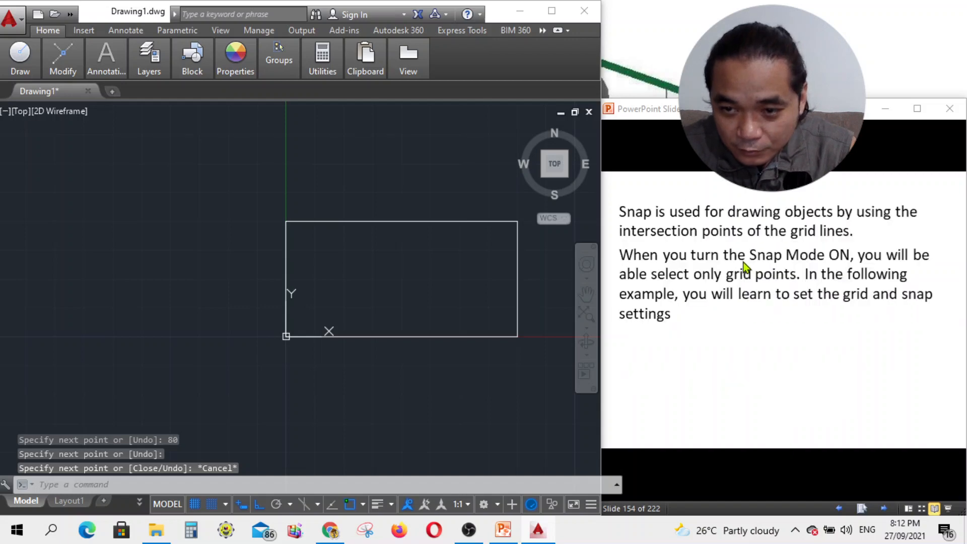
left_click(839, 509)
left_click(839, 509)
left_click(840, 509)
left_click(839, 509)
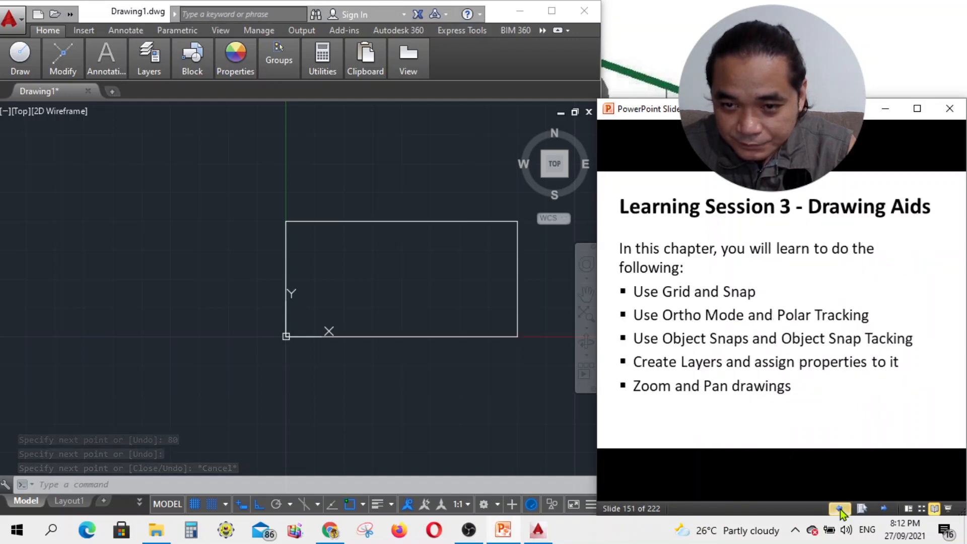
left_click(882, 509)
left_click(883, 510)
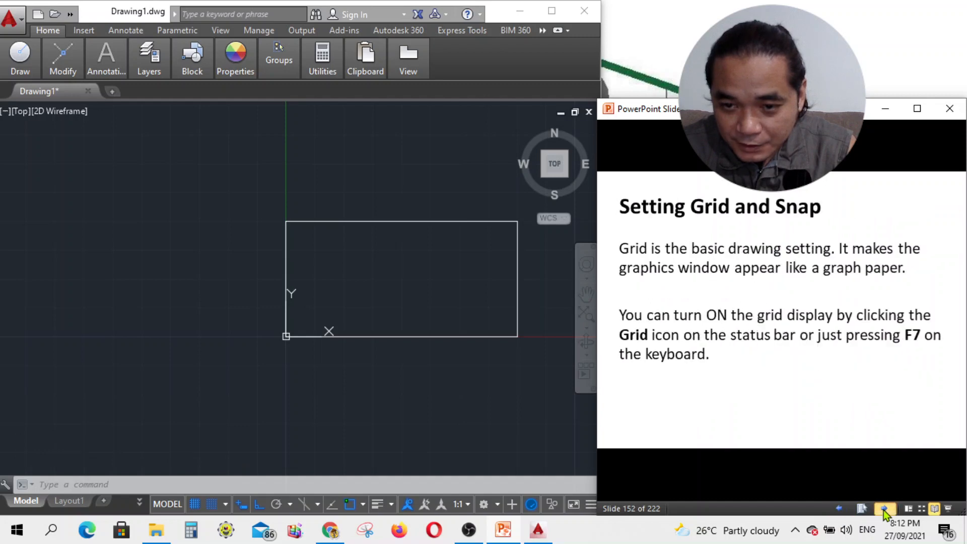
left_click(883, 510)
left_click(883, 510)
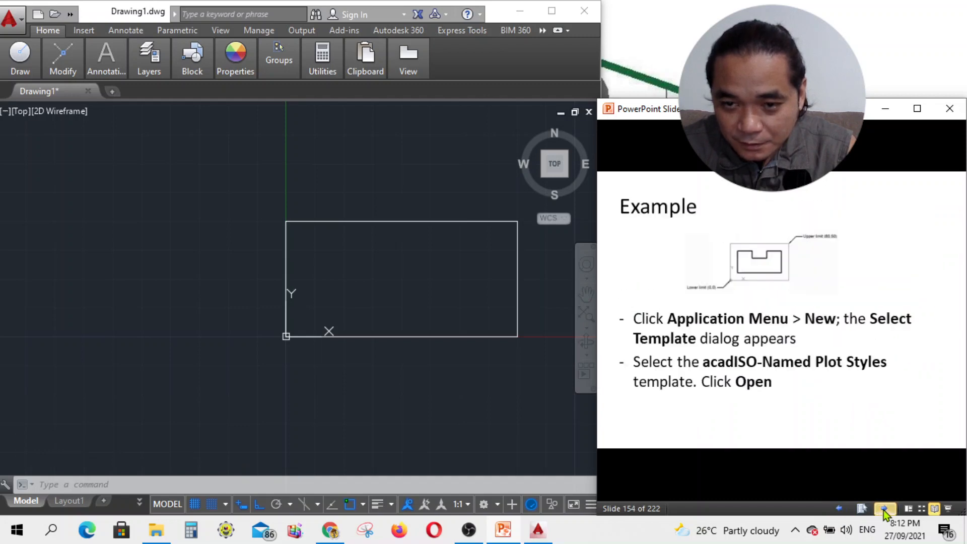
Draw the inner profile's base line from 10,10, 60 units in positive X, and a vertical line about 20 units up from its right end
left_click(226, 295)
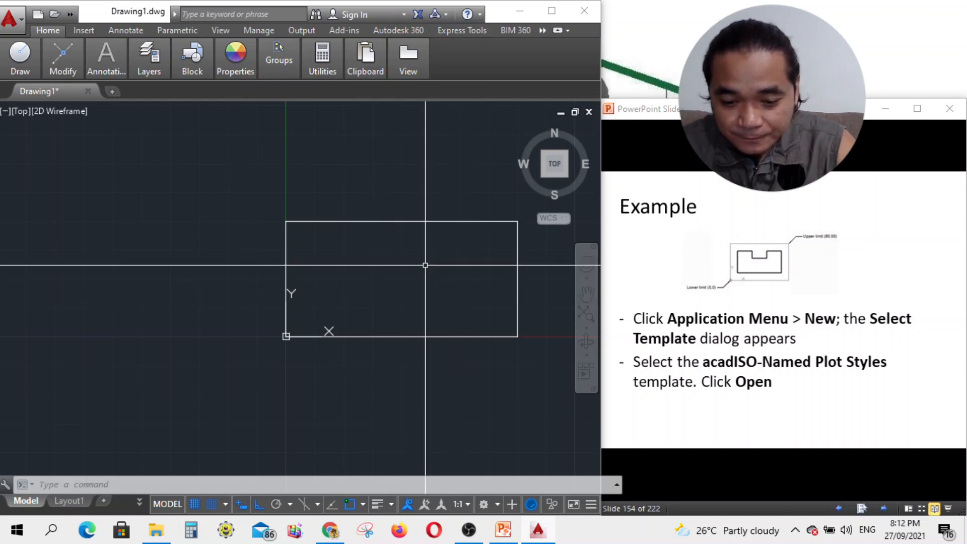
type("l")
key("Return")
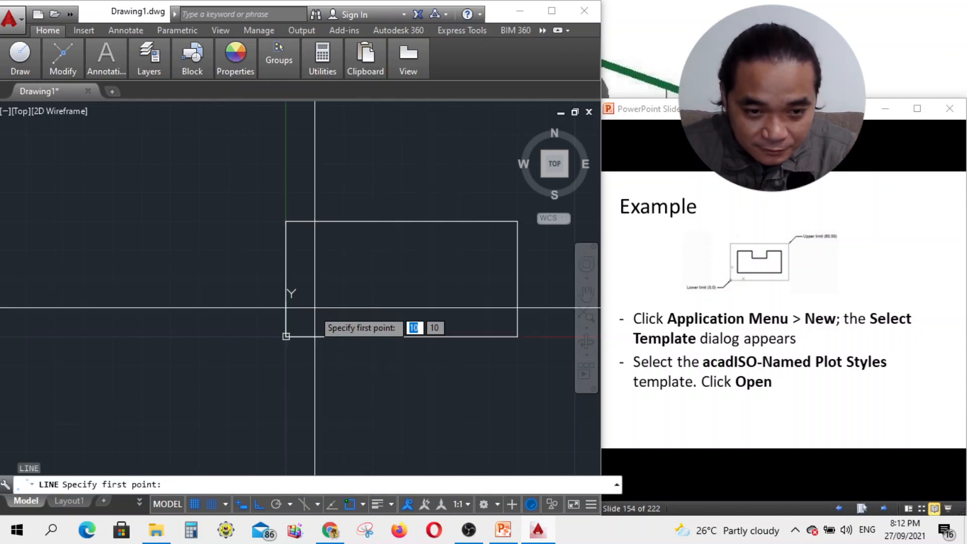
left_click(286, 336)
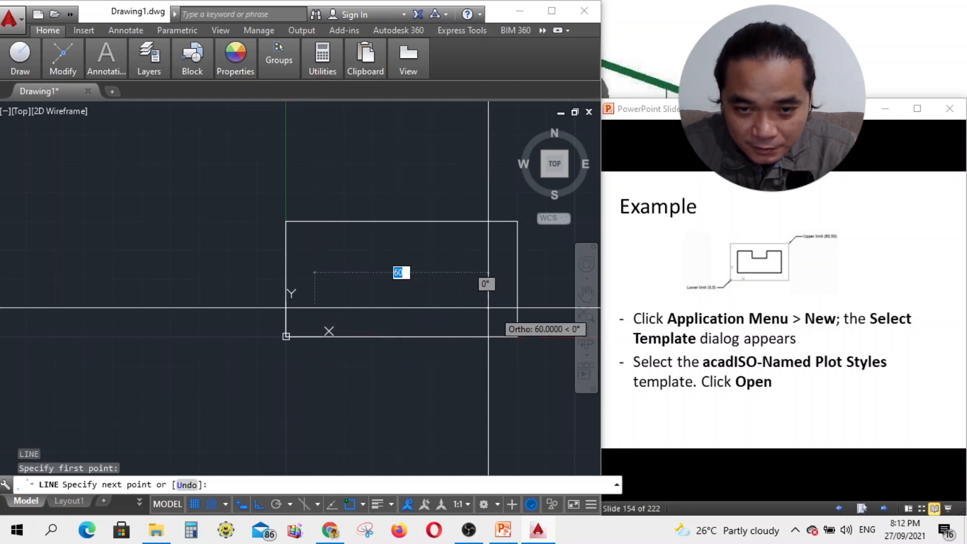
left_click(488, 307)
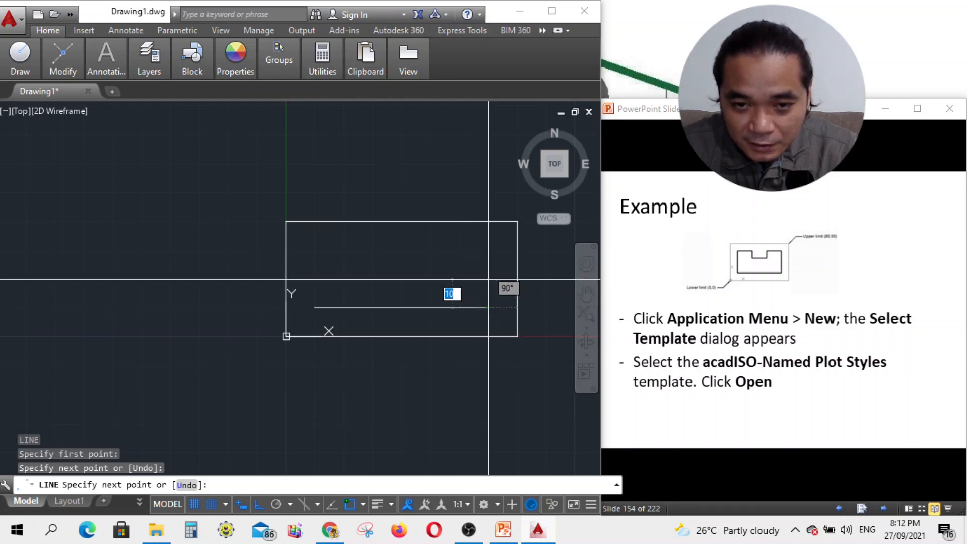
left_click(488, 250)
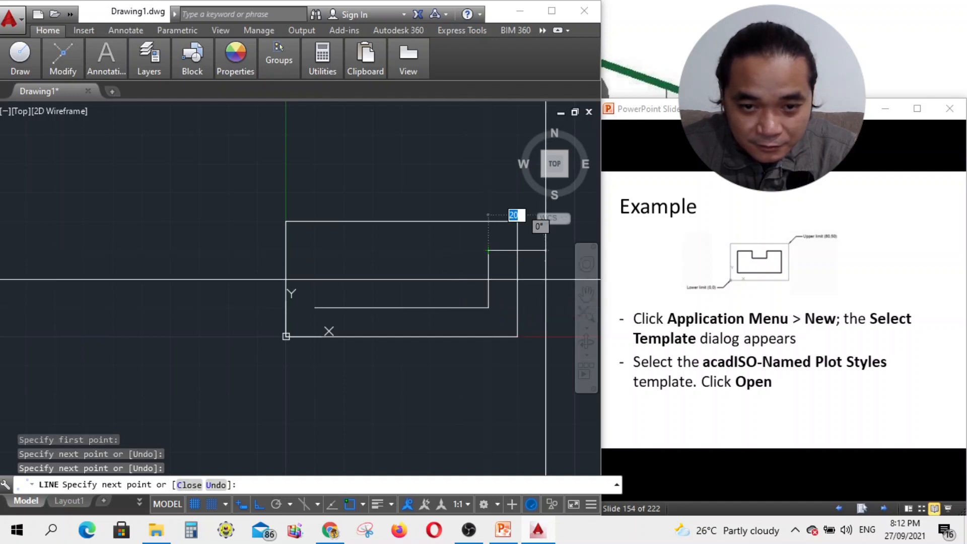
key("Escape")
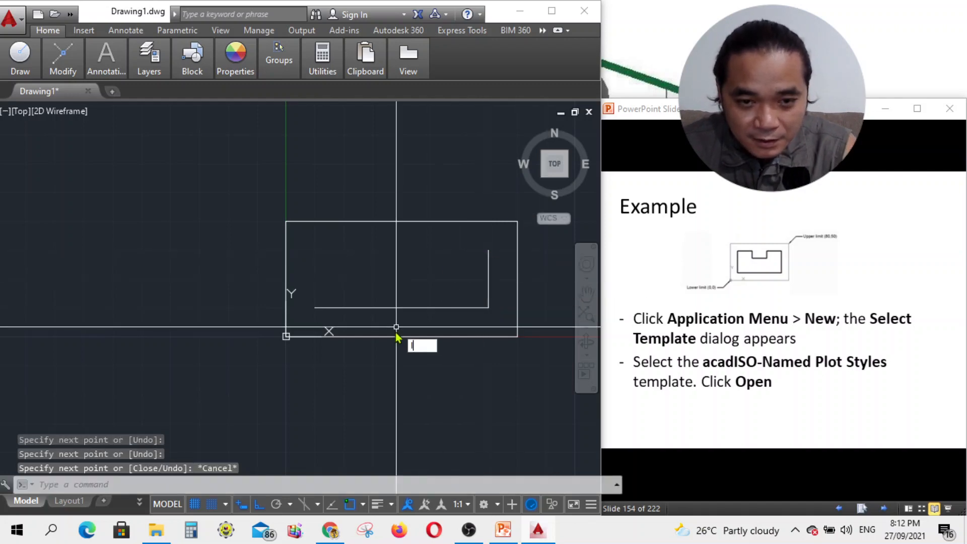
Draw a 20-unit vertical line up from the inner base's left end, followed by a 20-unit horizontal line to the right
key("Return")
left_click(315, 307)
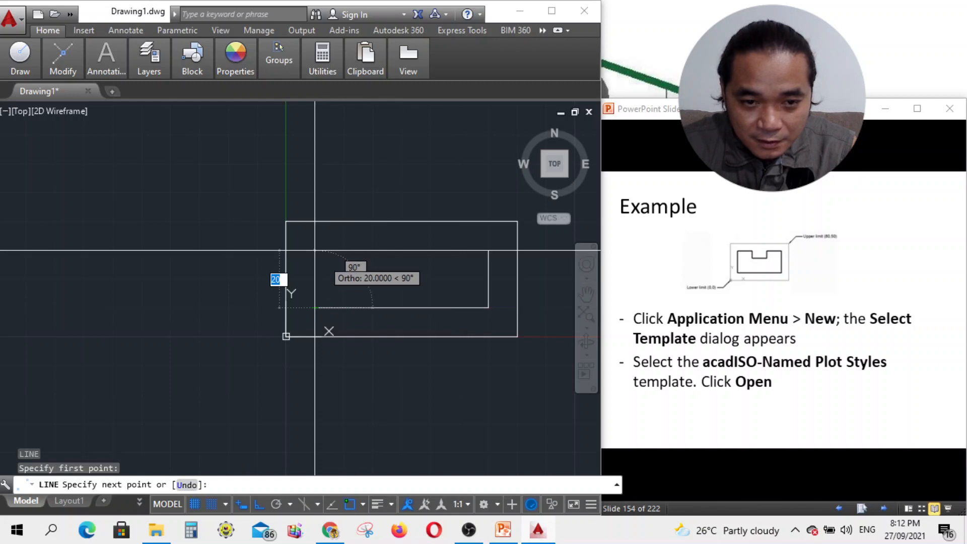
left_click(314, 250)
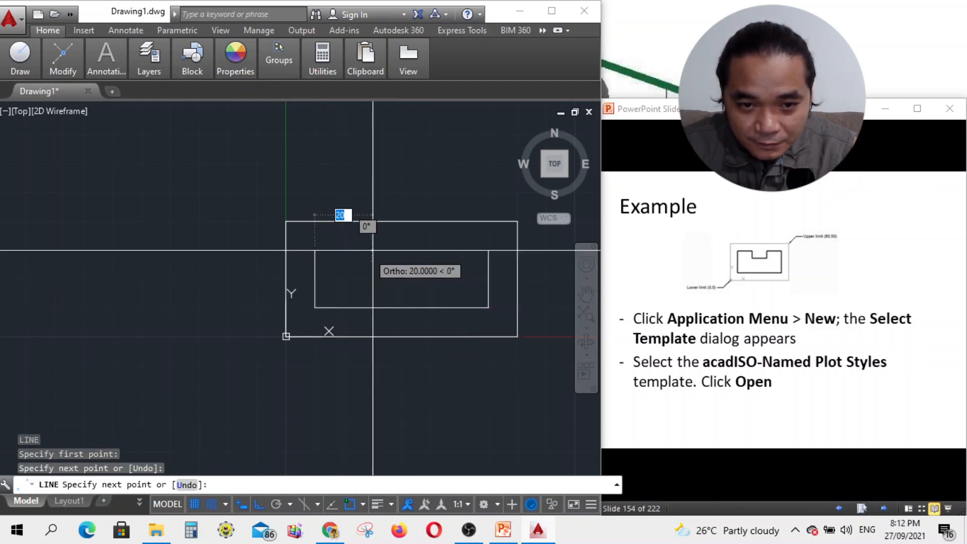
left_click(373, 250)
key("Escape")
Close the inner profile from its upper-right corner with a line about 20 units leftward and a notch about 20 wide and 10 deep
type("l")
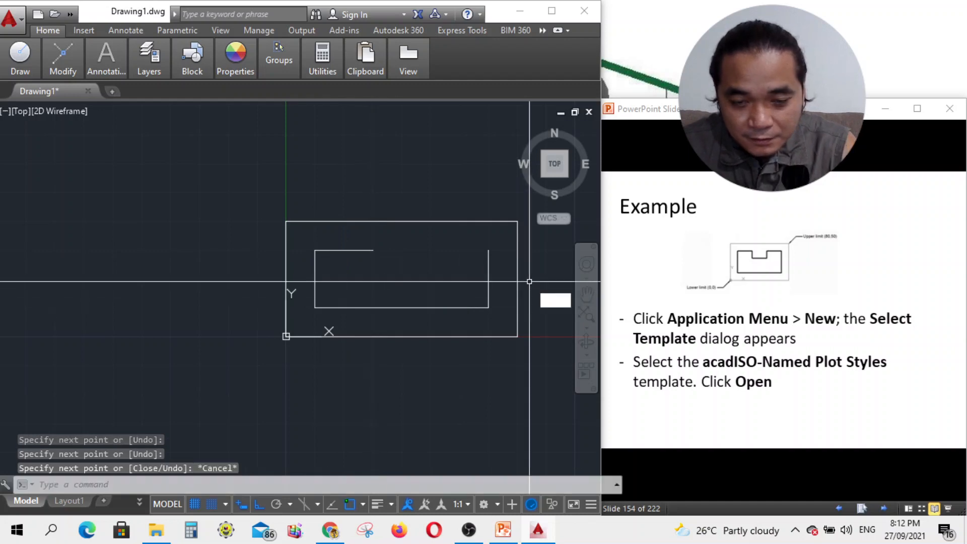
key("Return")
left_click(487, 251)
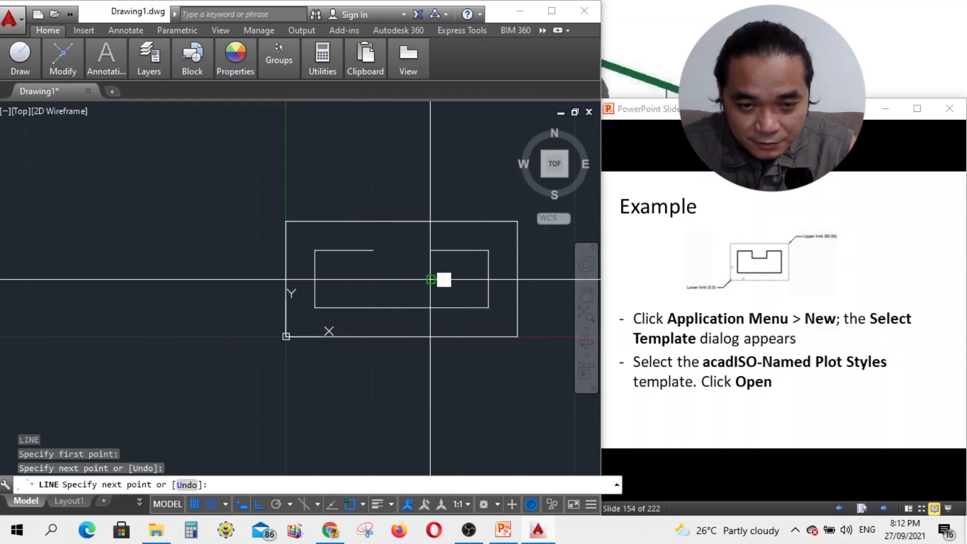
left_click(430, 279)
left_click(373, 279)
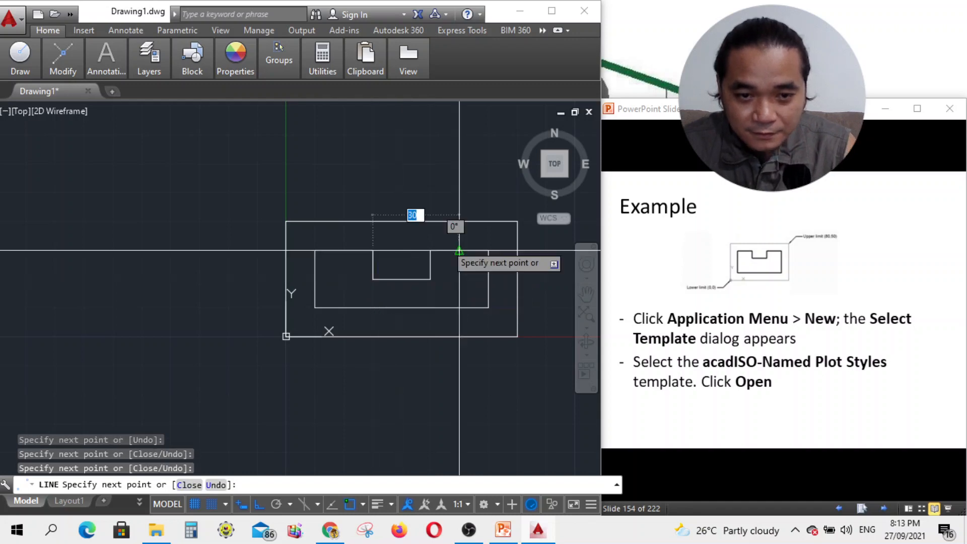
key("Escape")
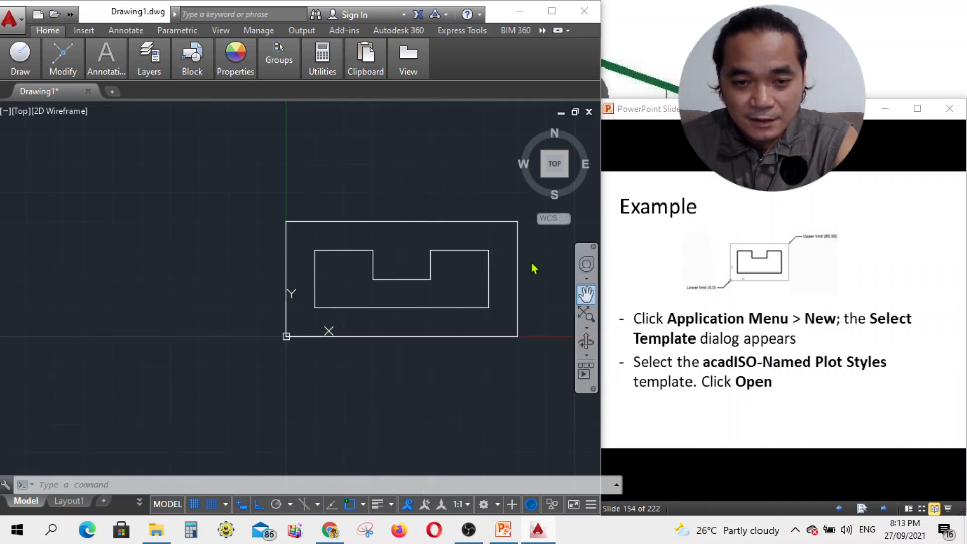
Take a closer look at the finished drawing and advance the presentation to the slide on setting the limits of a drawing
scroll(326, 275, "down", 2)
scroll(419, 282, "up", 4)
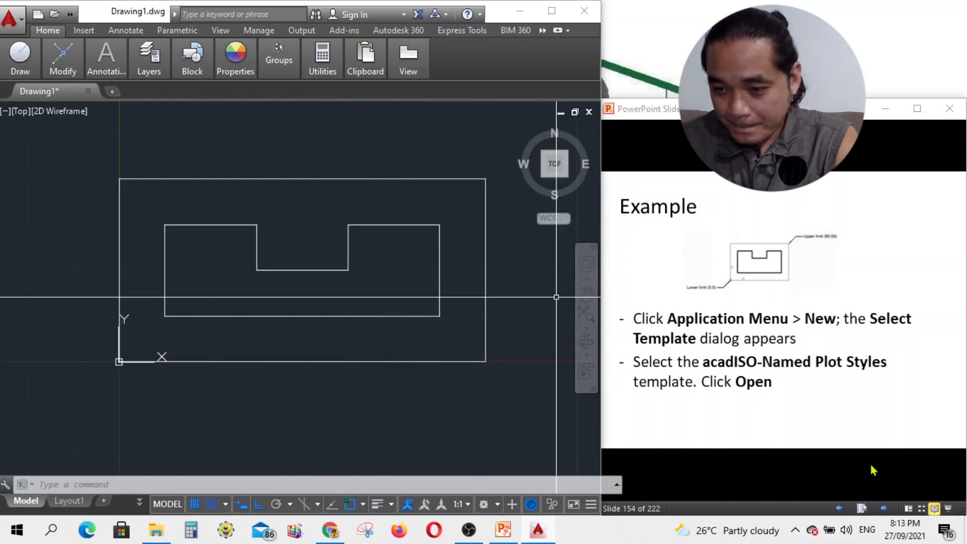
left_click(884, 509)
left_click(884, 510)
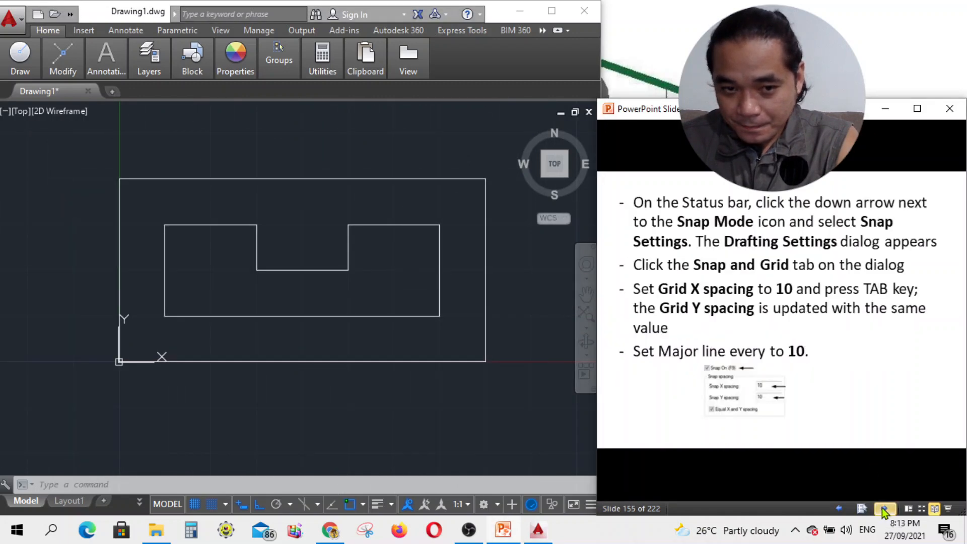
left_click(884, 510)
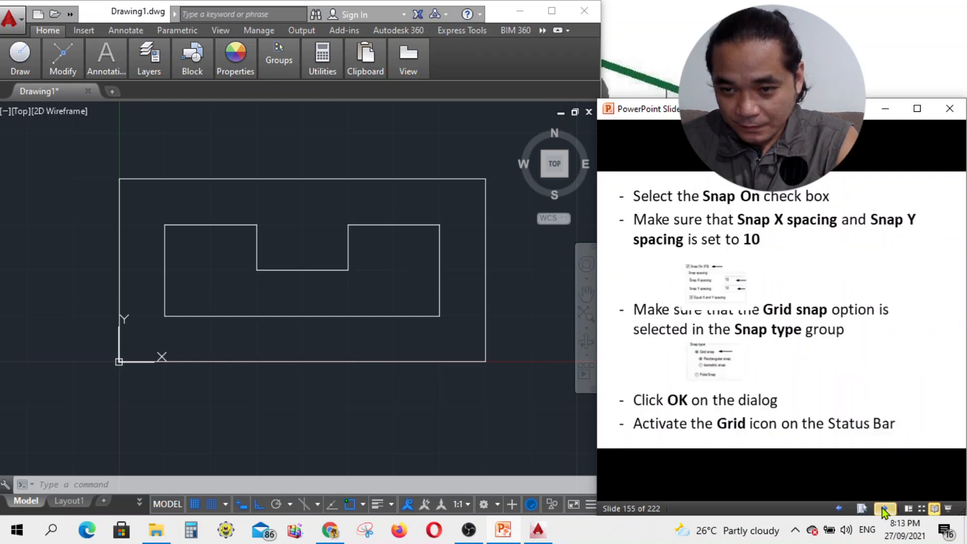
left_click(884, 508)
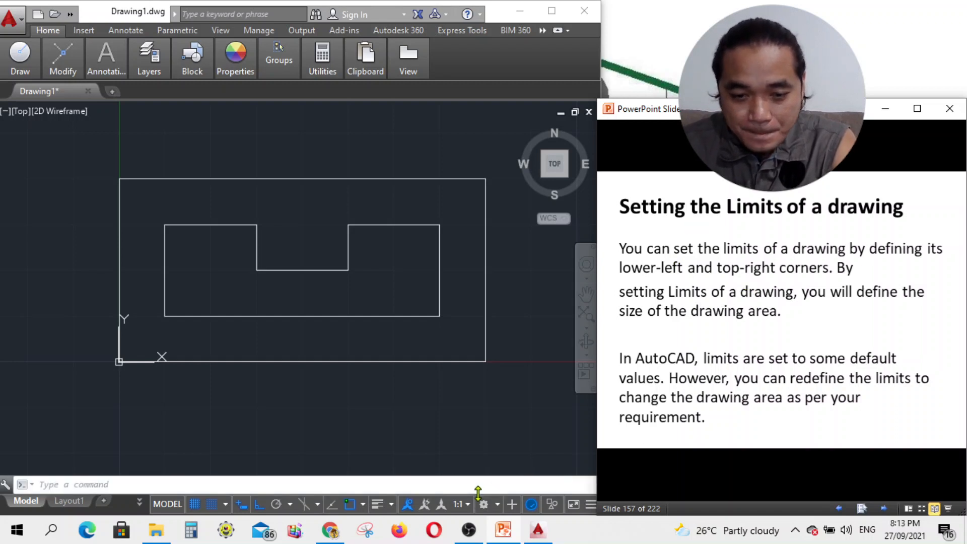
left_click(469, 530)
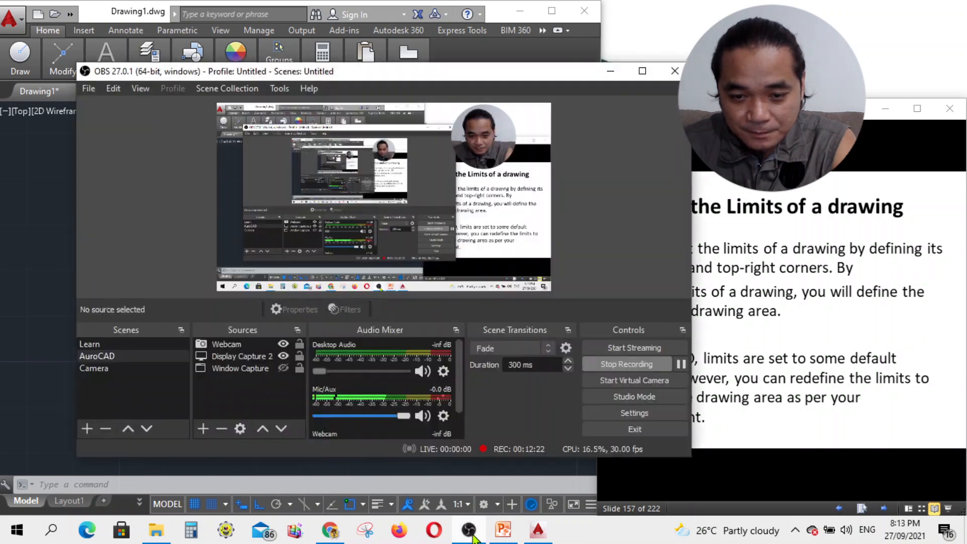
left_click(473, 536)
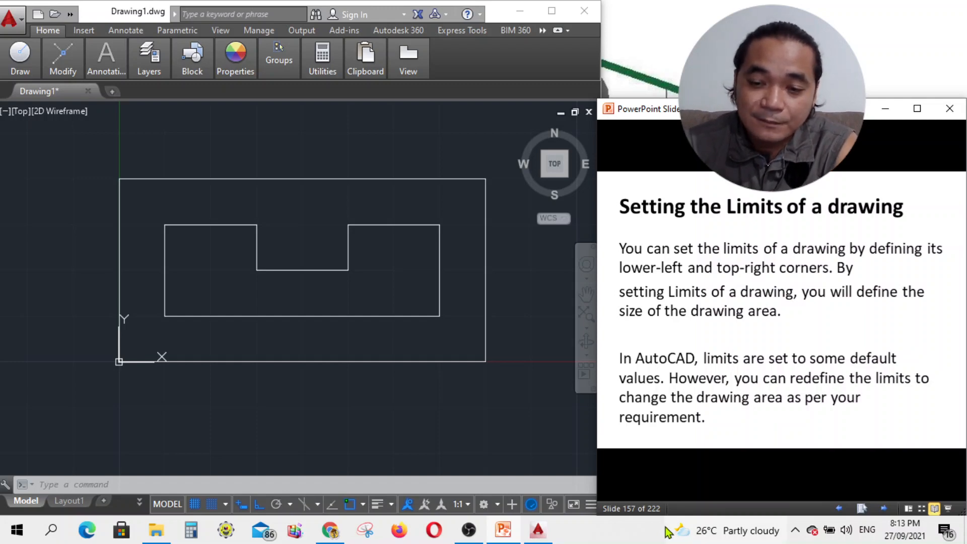
mouse_move(667, 531)
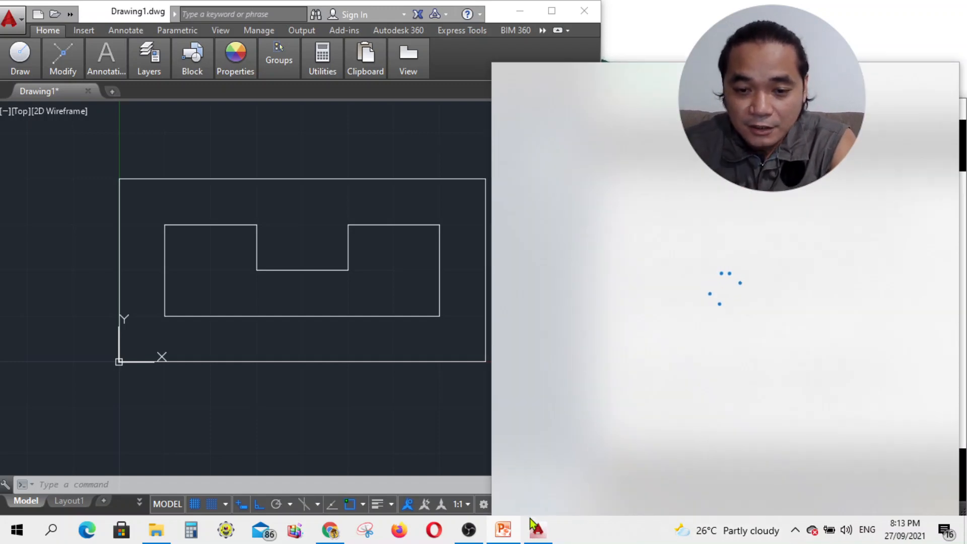
left_click(610, 530)
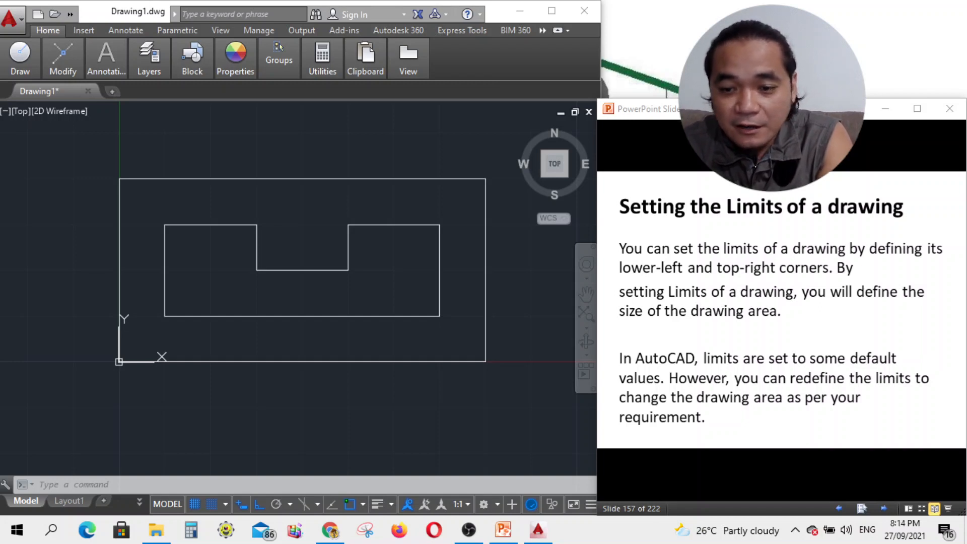
Bring up the Limits instruction slide, run the LIMITS command and set the lower-left corner of the model space limits to 0,0
left_click(884, 511)
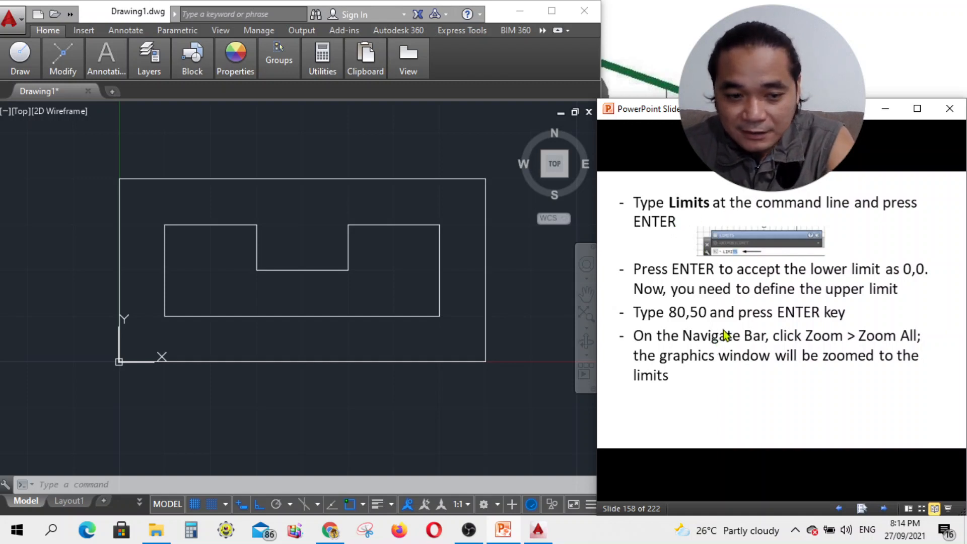
left_click(113, 485)
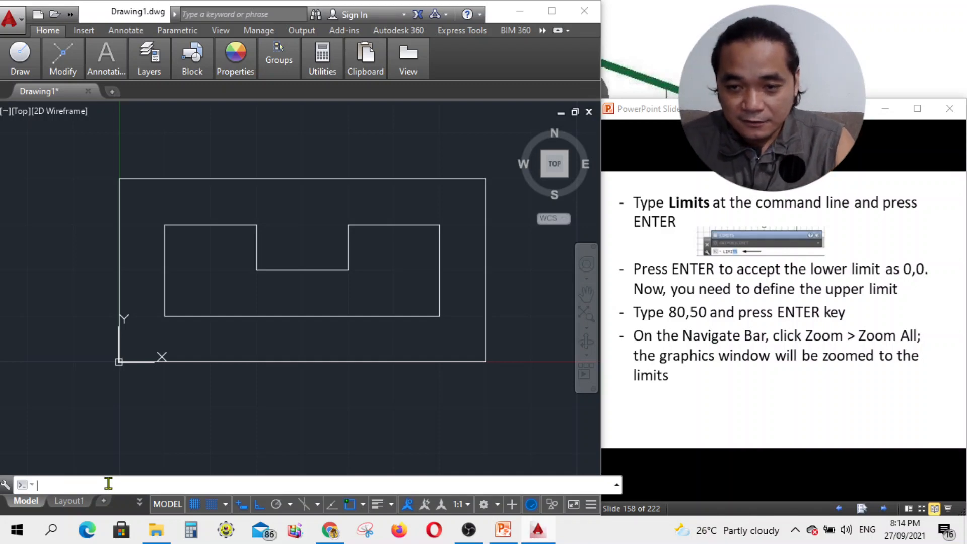
type("Li")
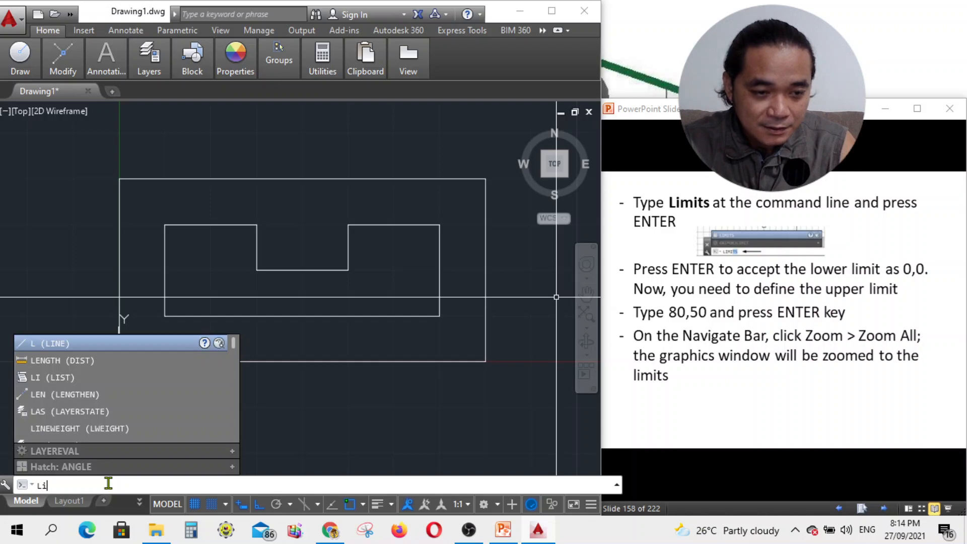
type("m")
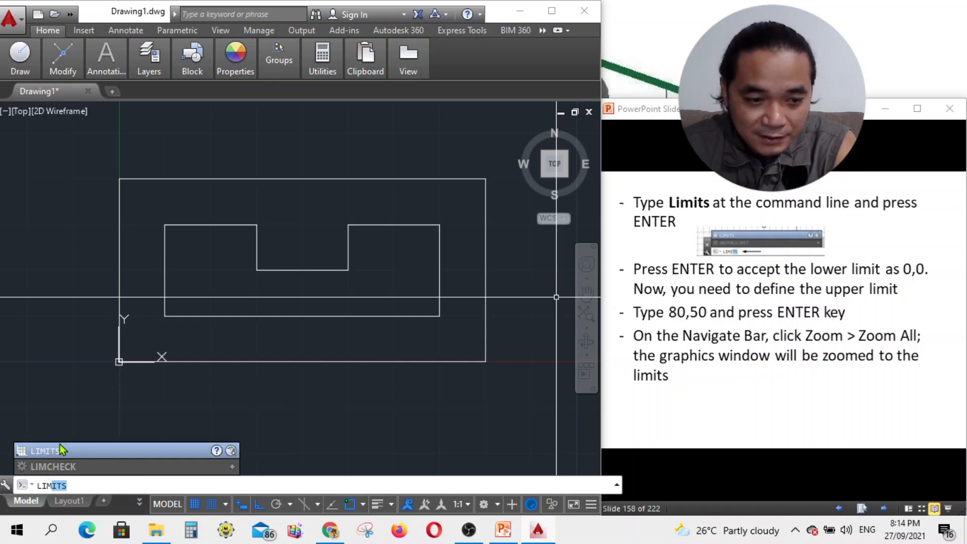
left_click(60, 449)
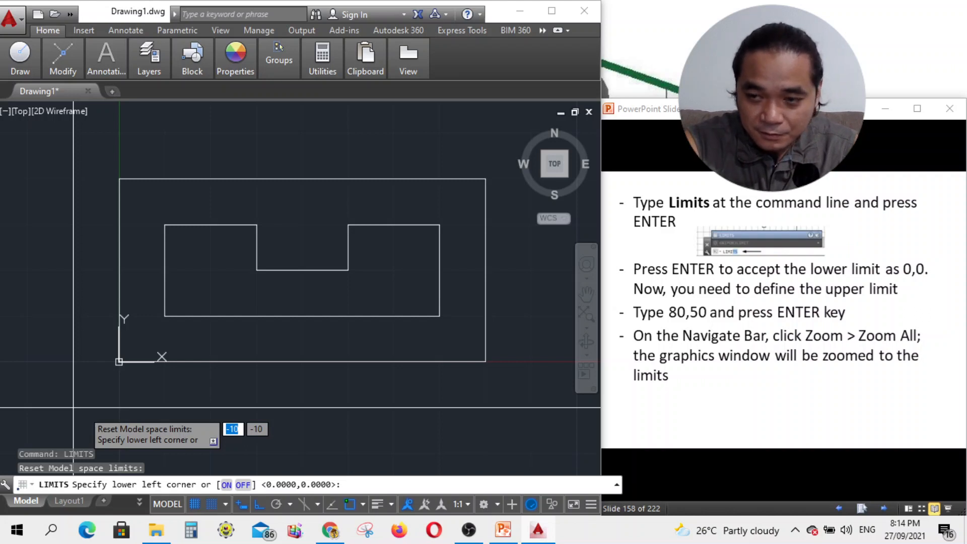
type("0")
key("Tab")
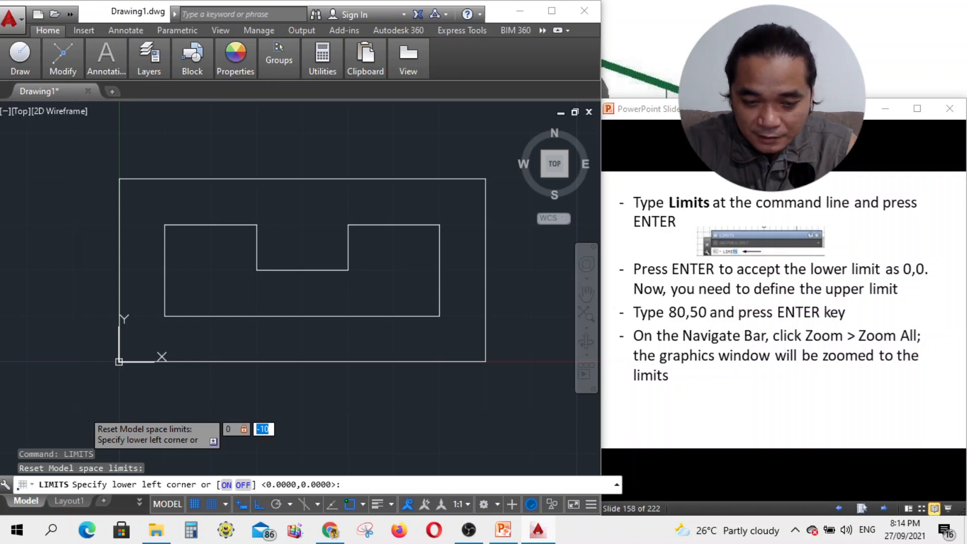
type("0")
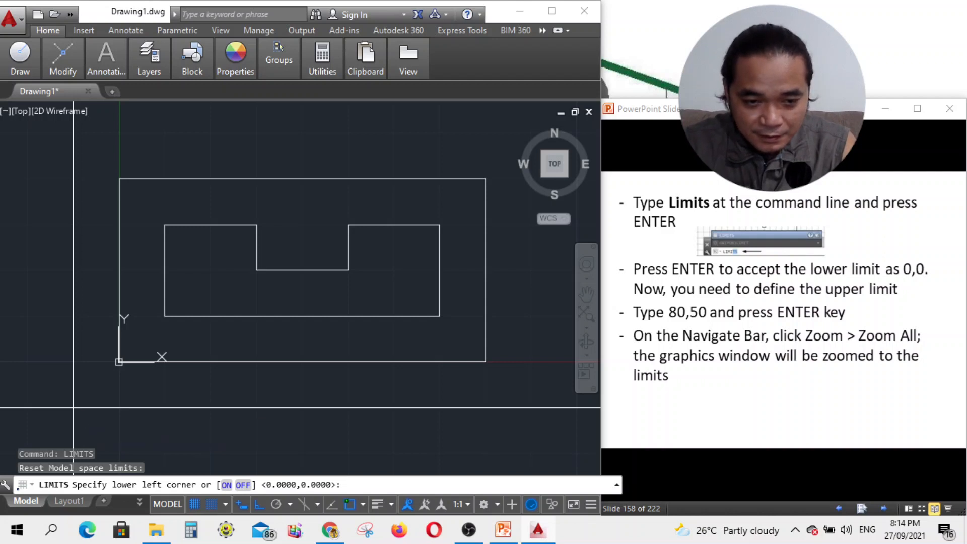
key("Return")
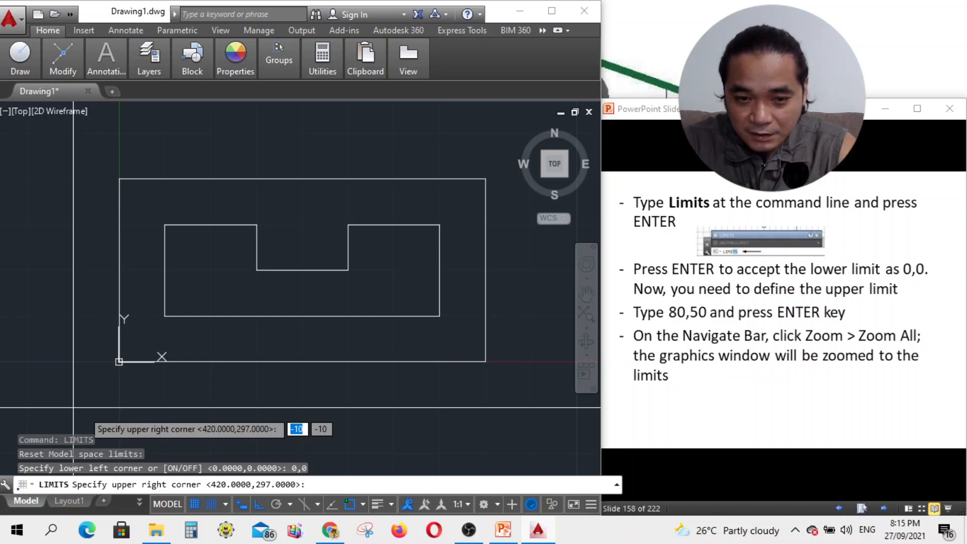
Set the upper-right corner of the model space limits to 80,50
type("80,")
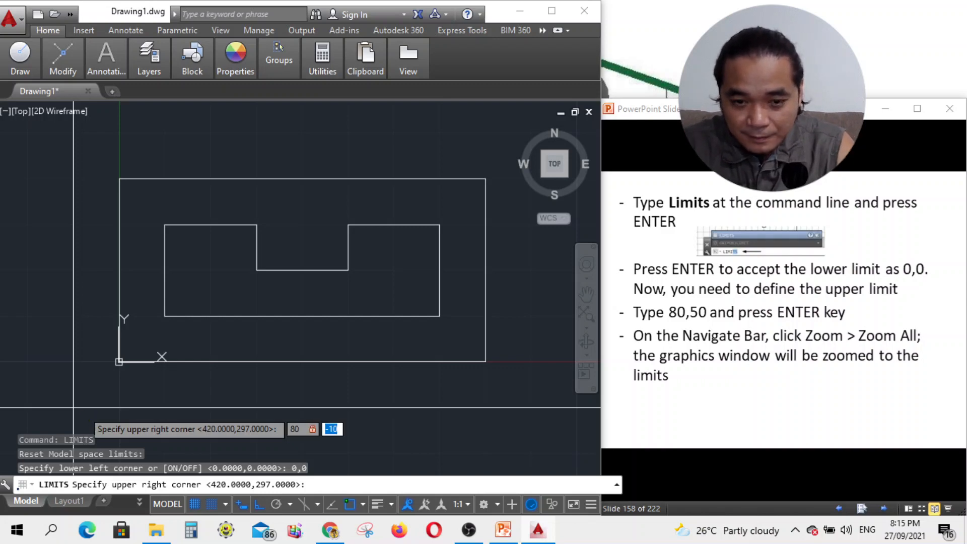
type("50")
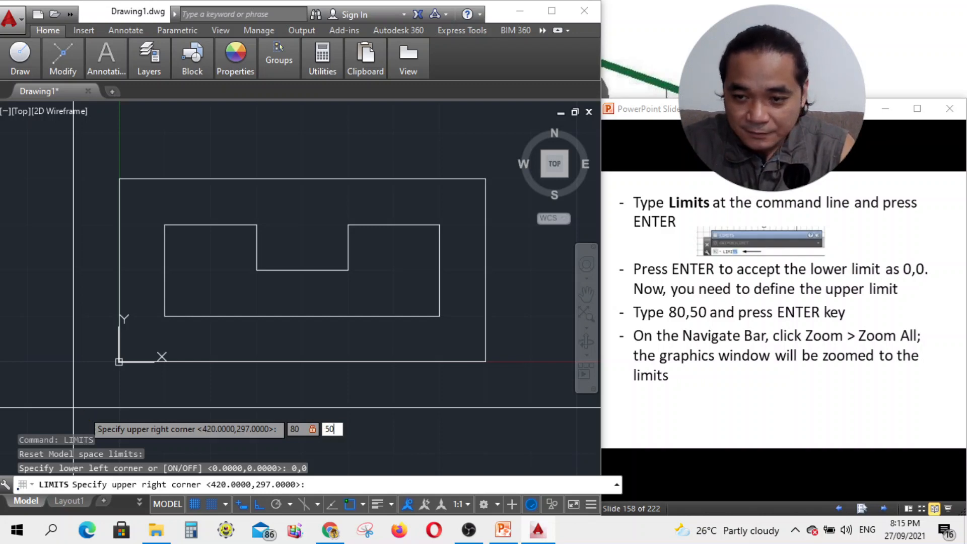
key("Return")
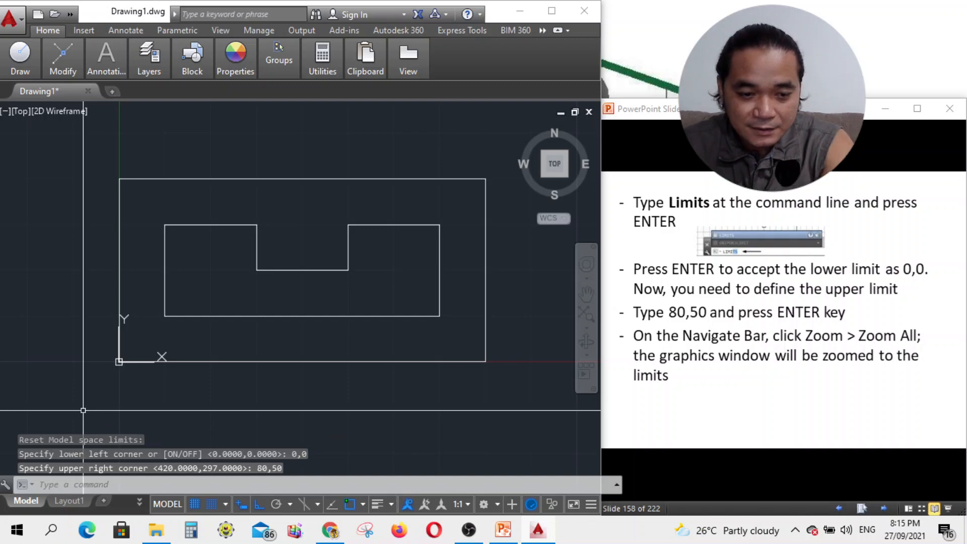
Zoom the drawing view to its limits with Zoom All
scroll(173, 358, "down", 4)
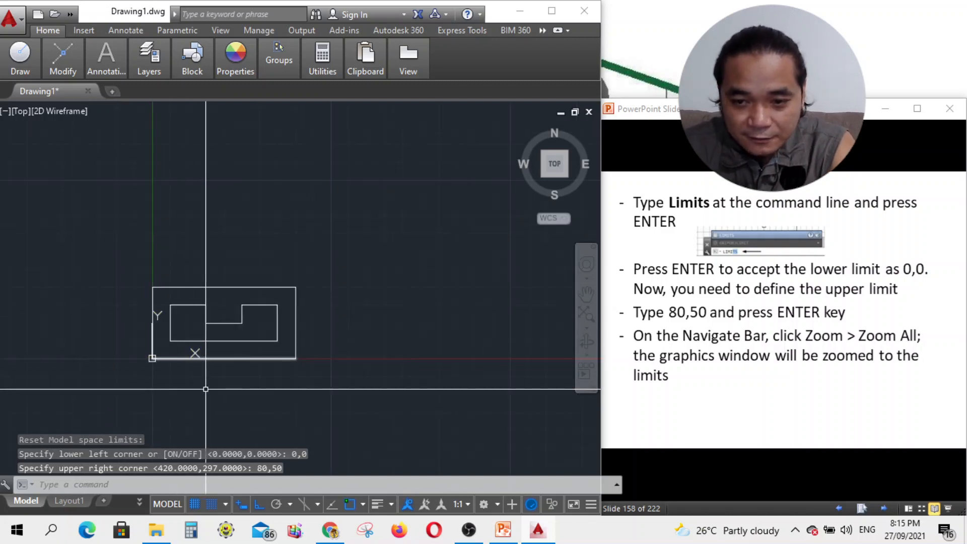
scroll(205, 388, "down", 4)
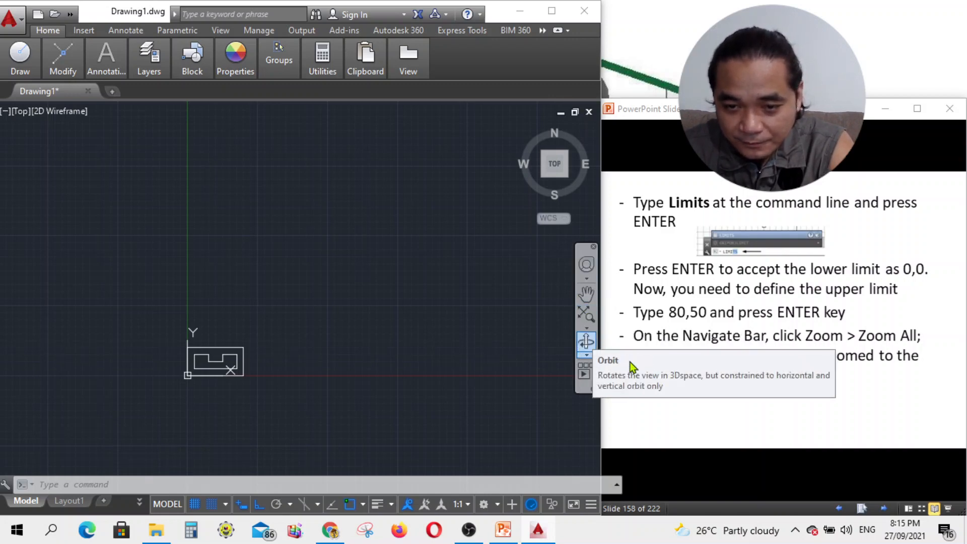
left_click(504, 318)
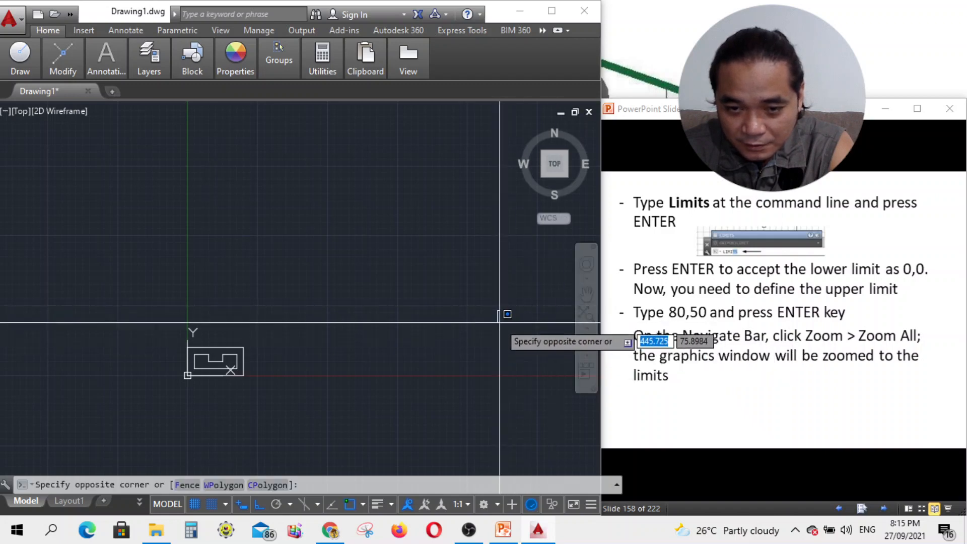
left_click(500, 322)
left_click(587, 330)
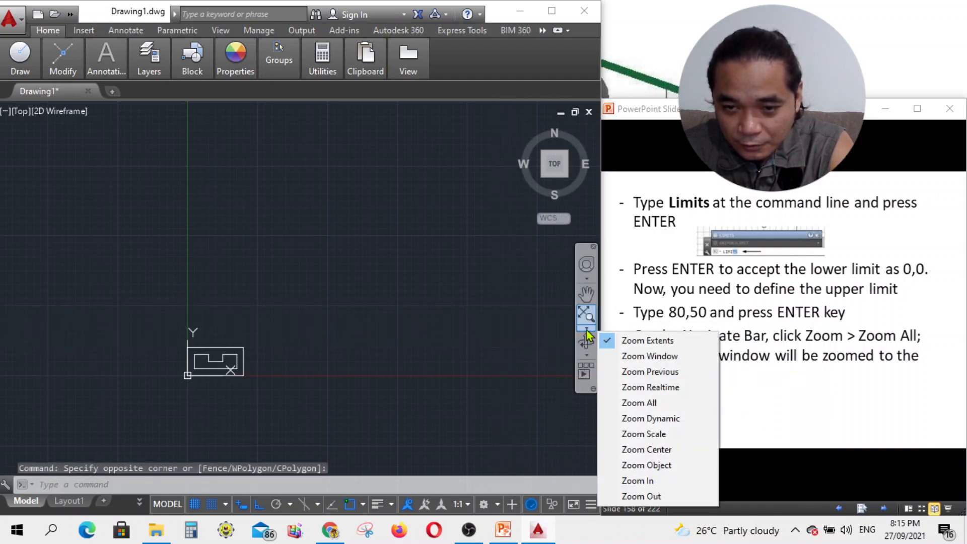
left_click(653, 408)
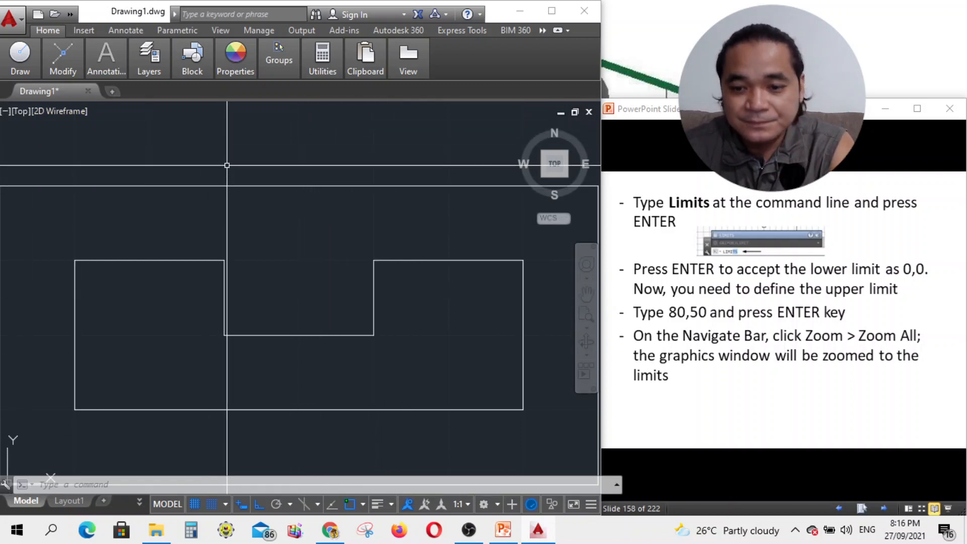
Advance the presentation past the Setting the Lineweight introduction to the slide on showing the lineweight control and its settings
left_click(884, 508)
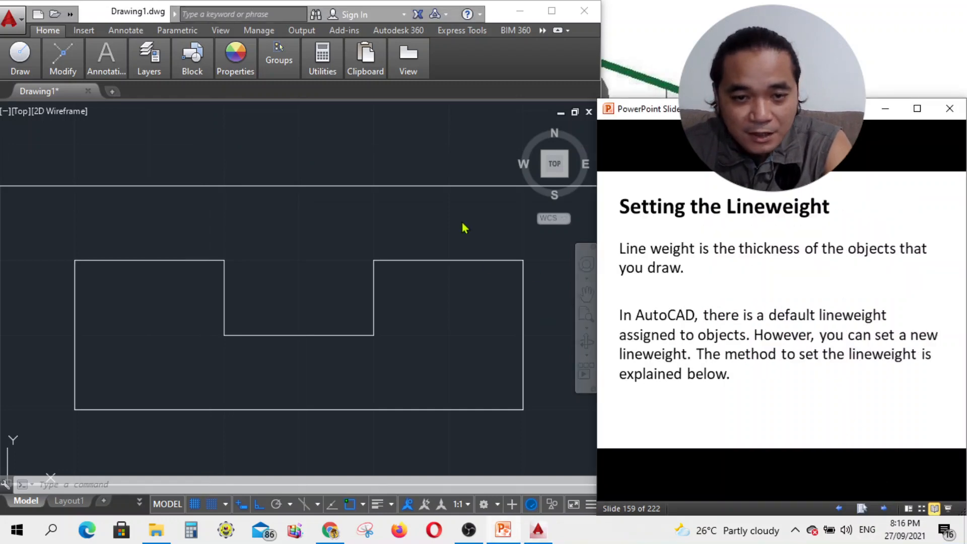
left_click(376, 201)
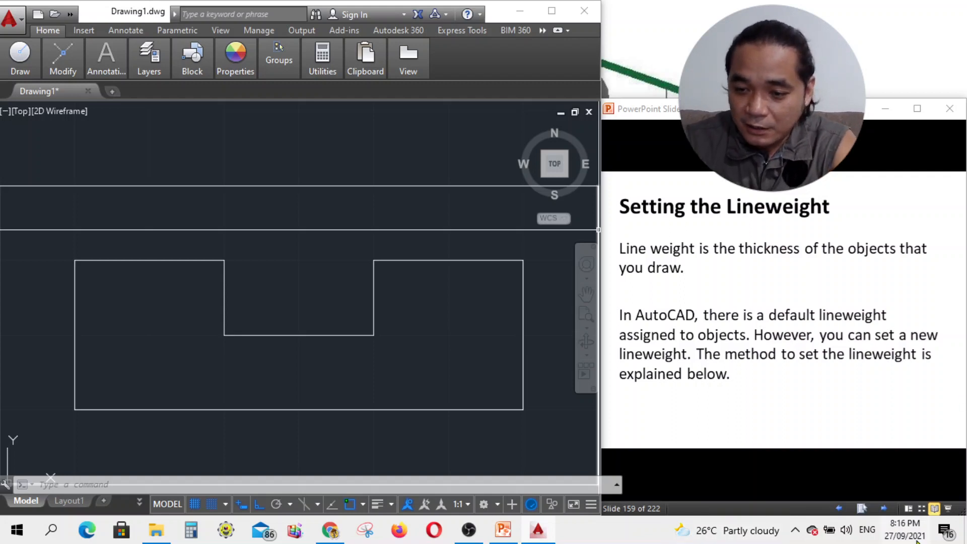
left_click(883, 437)
left_click(893, 511)
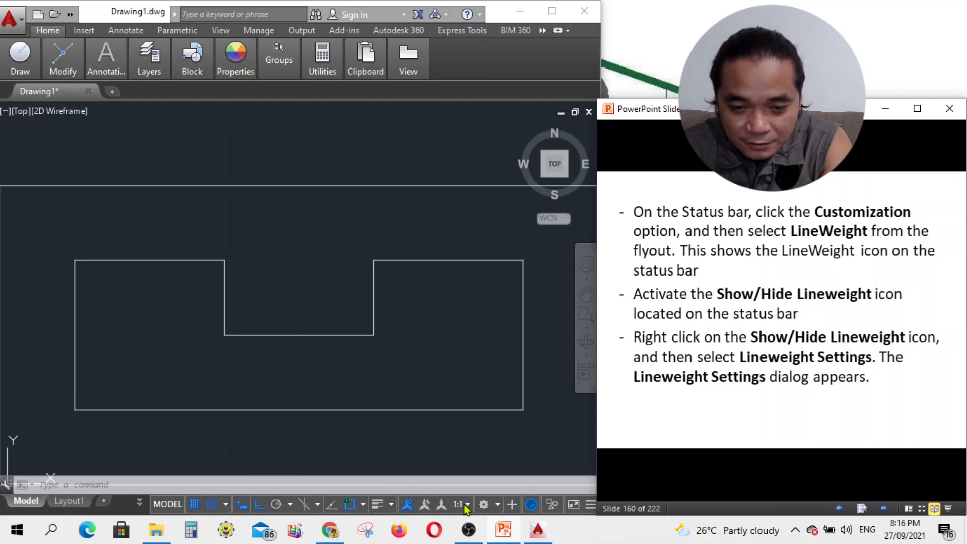
Toggle the LineWeight item of the status bar customization off and on, and switch lineweight display on and back off
left_click(382, 505)
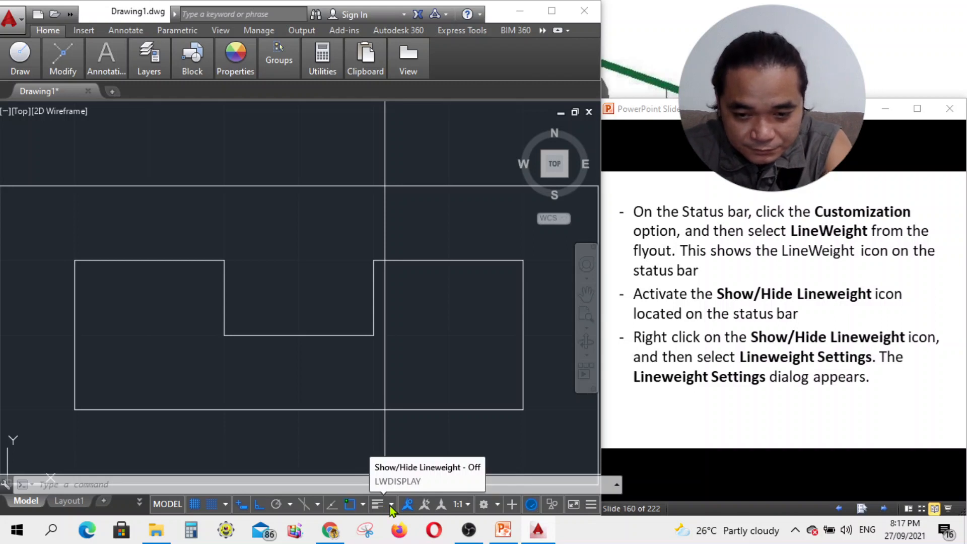
left_click(590, 506)
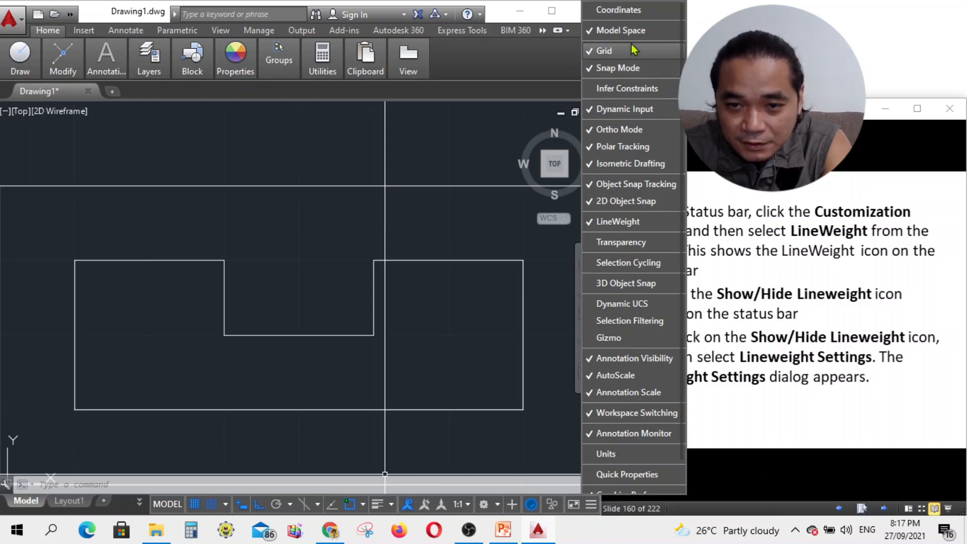
left_click(603, 233)
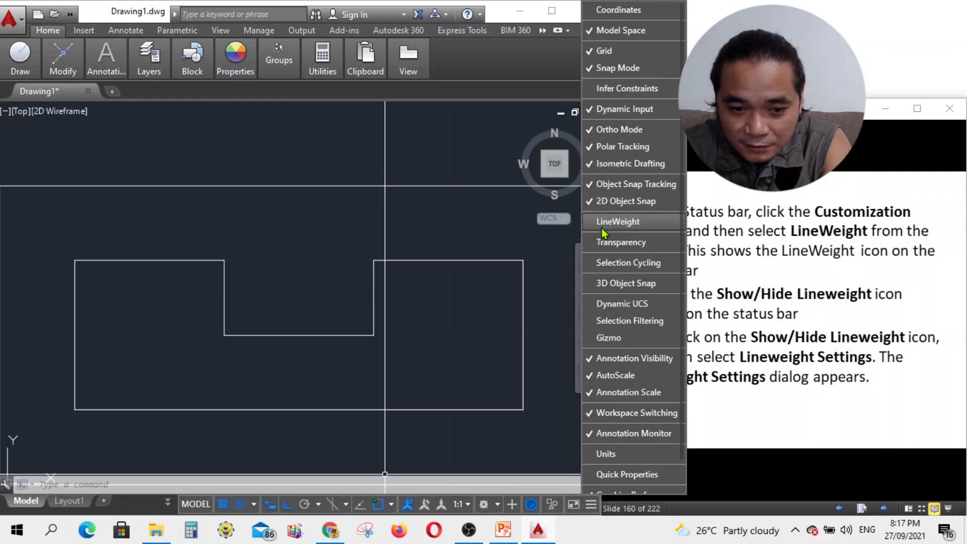
left_click(603, 233)
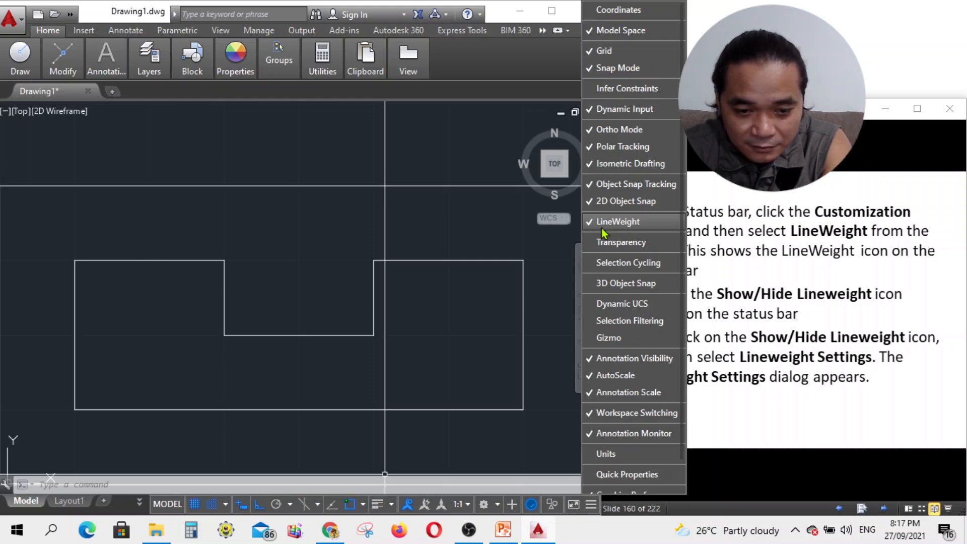
left_click(603, 233)
left_click(603, 233)
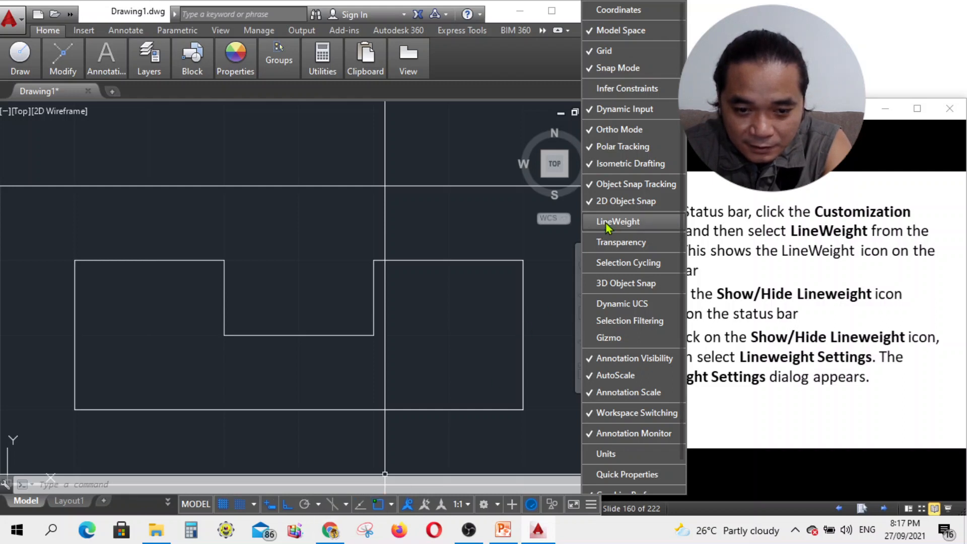
left_click(515, 359)
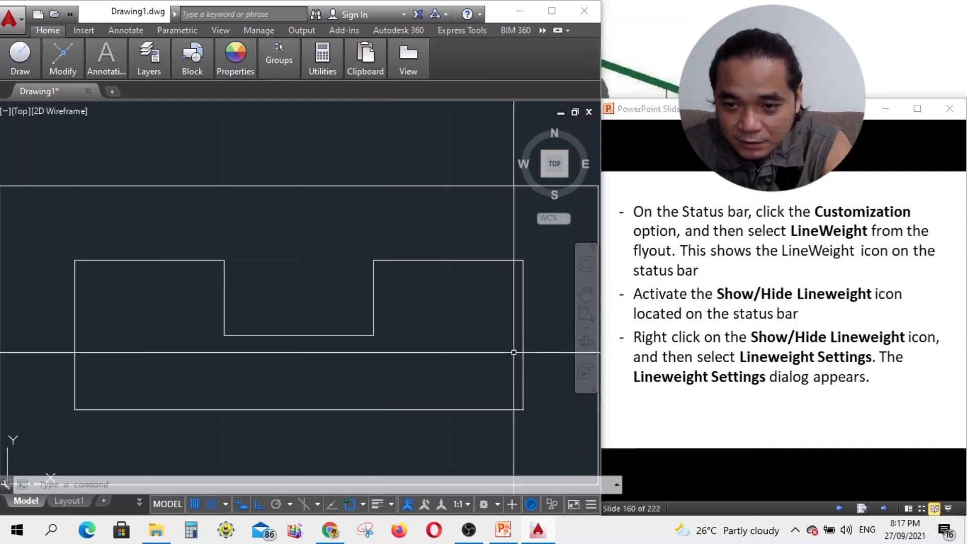
left_click(378, 504)
left_click(378, 508)
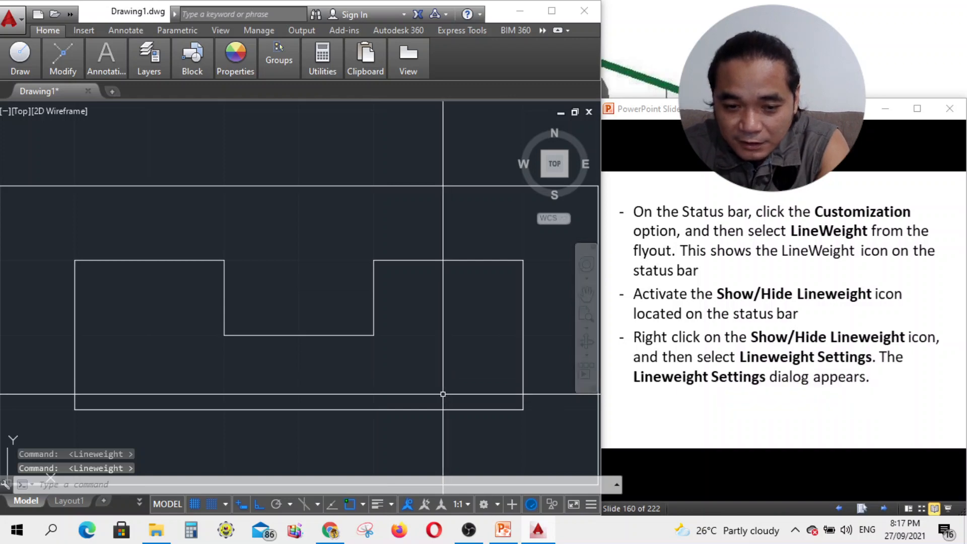
Open the Lineweight Settings dialog and advance the presentation to the slide on choosing a 0.40 mm lineweight
right_click(378, 505)
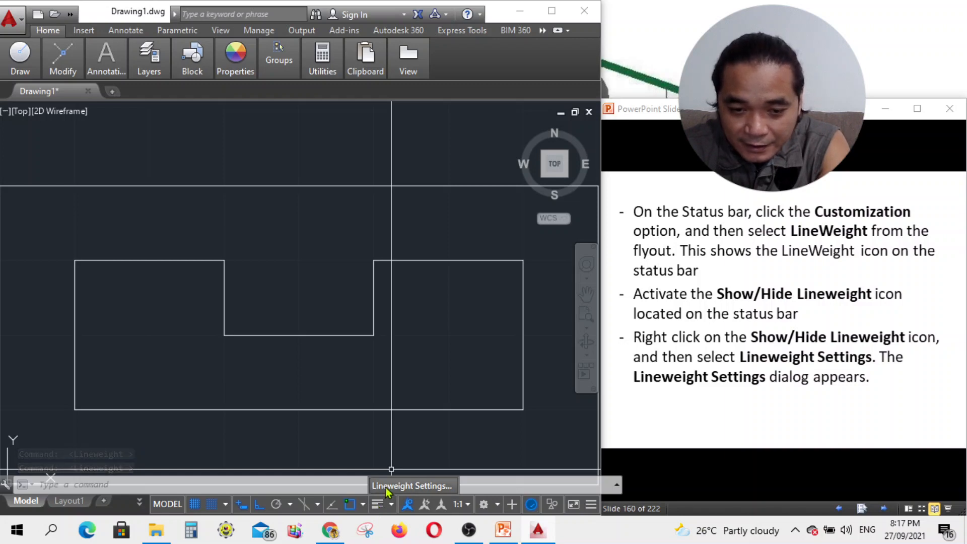
left_click(385, 487)
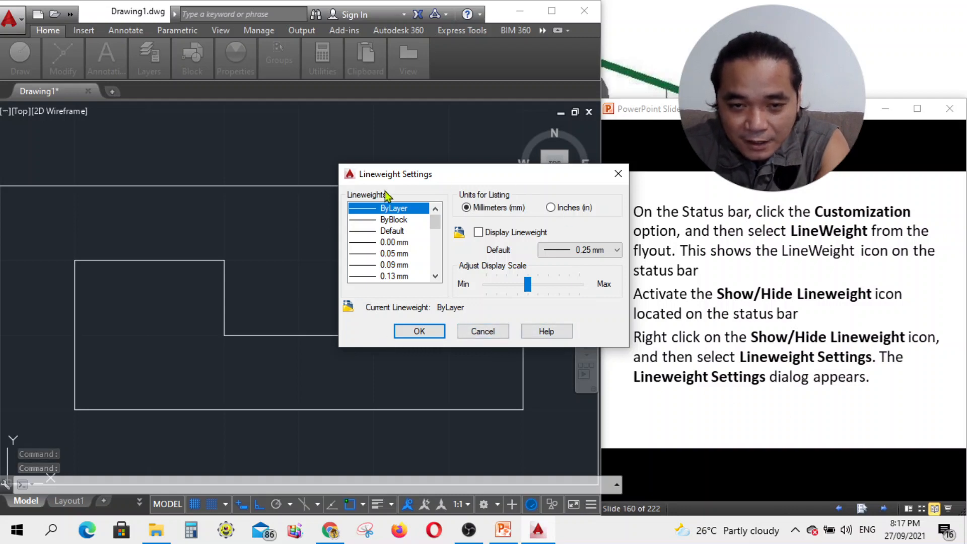
left_click(763, 474)
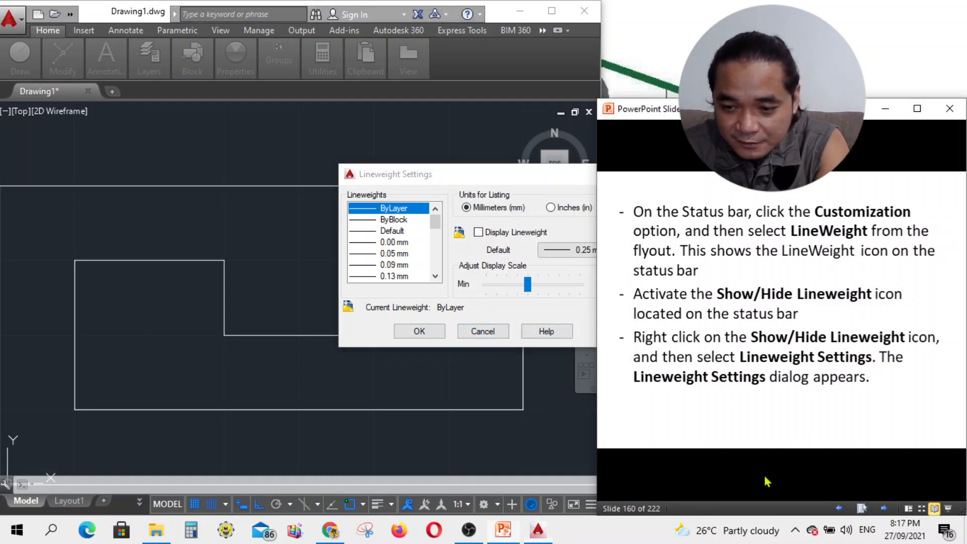
left_click(884, 508)
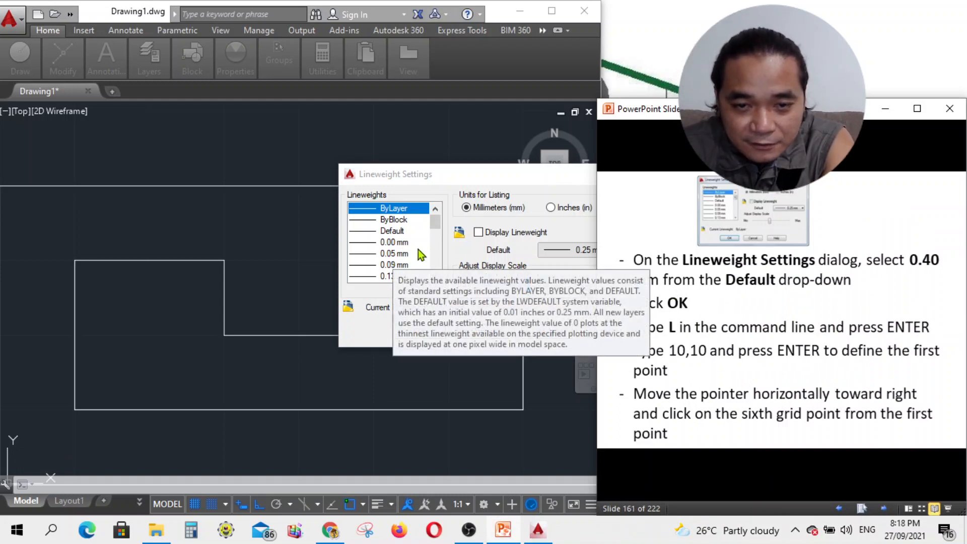
Set the current lineweight to 0.40 mm and accept the lineweight settings
left_click(435, 276)
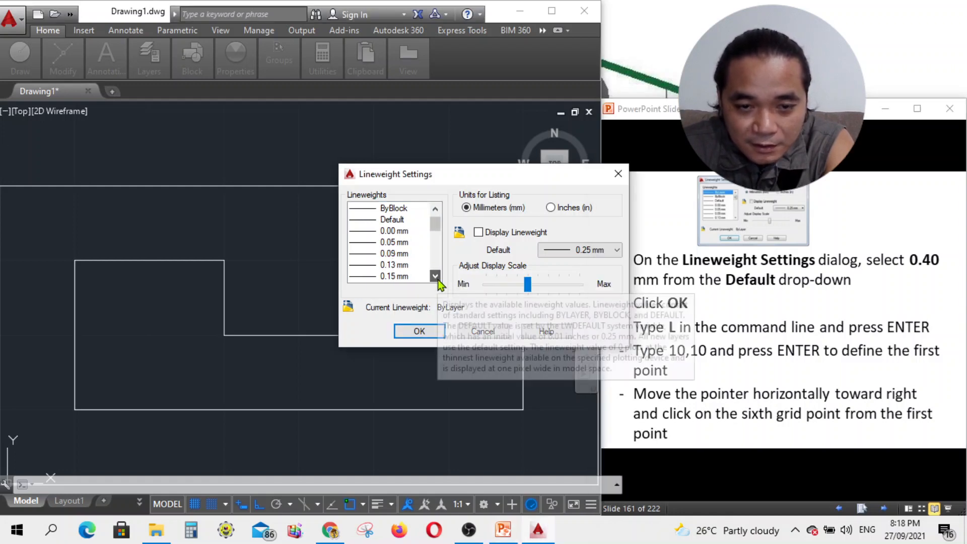
left_click(435, 276)
left_click(435, 276)
left_click(434, 276)
left_click(434, 276)
left_click(435, 277)
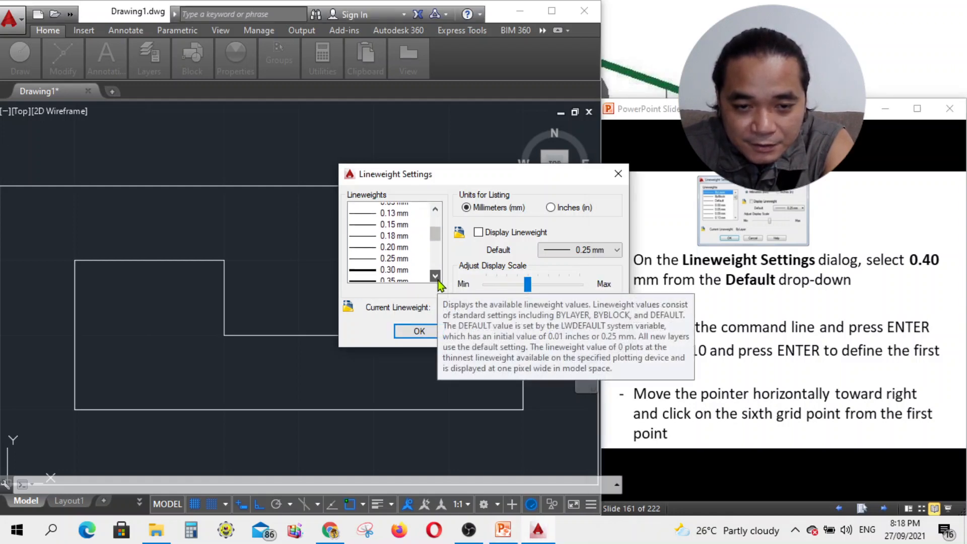
left_click(435, 277)
left_click(435, 276)
left_click(435, 276)
left_click(374, 256)
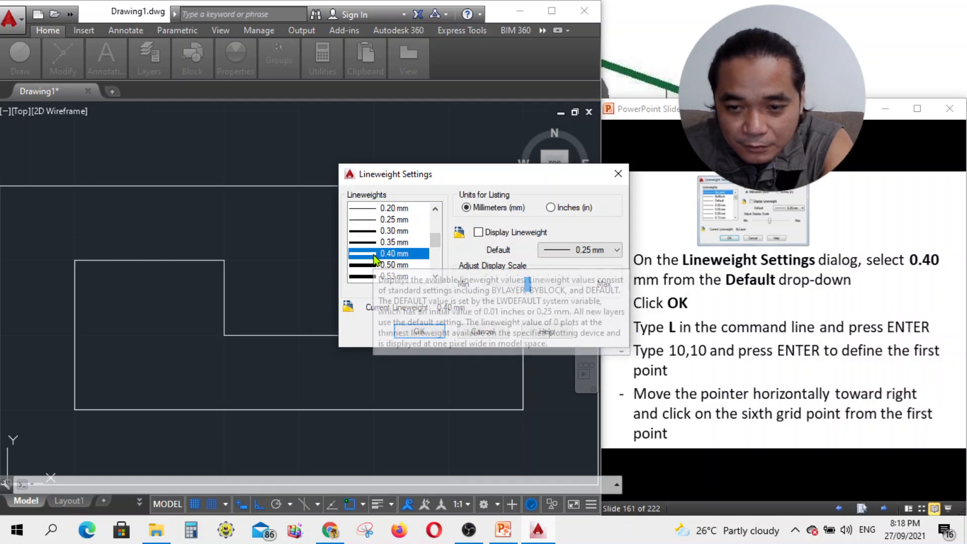
left_click_drag(493, 176, 424, 166)
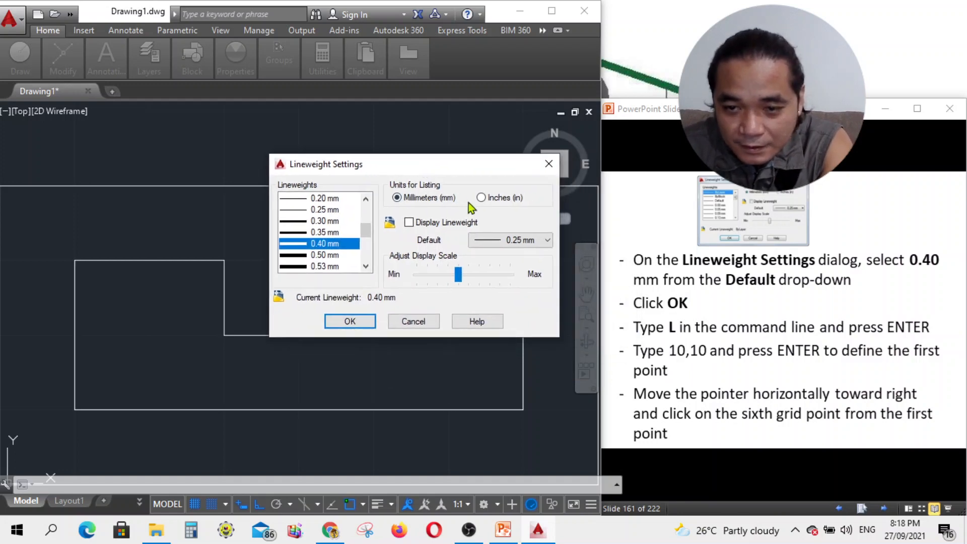
left_click(347, 322)
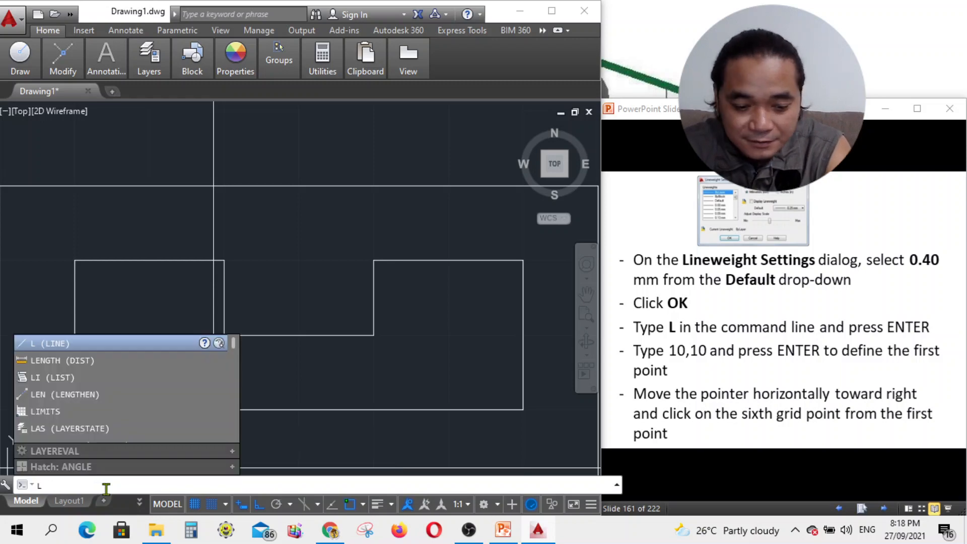
Draw a horizontal line from 10,10 about 60 units rightward to the inner profile's lower-right corner, and end the Line command
key("Return")
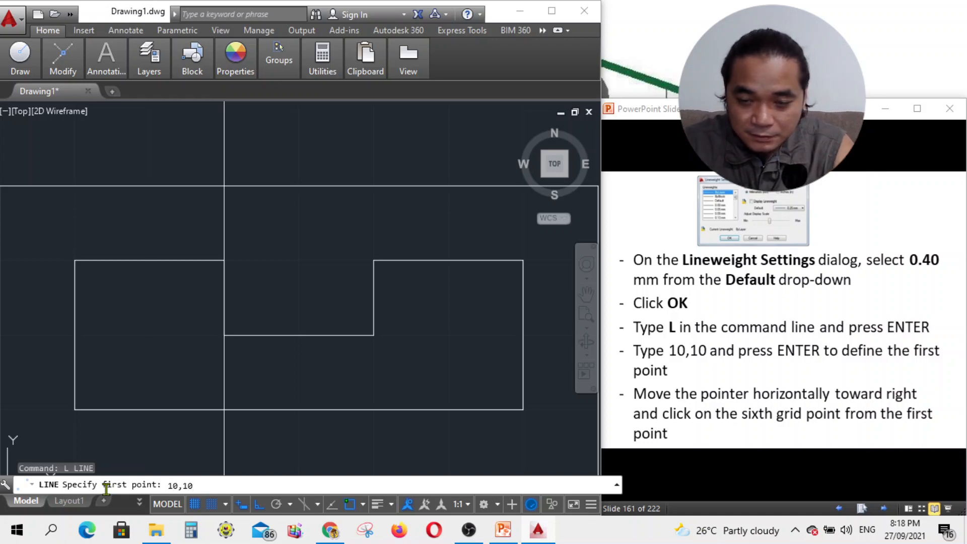
key("Return")
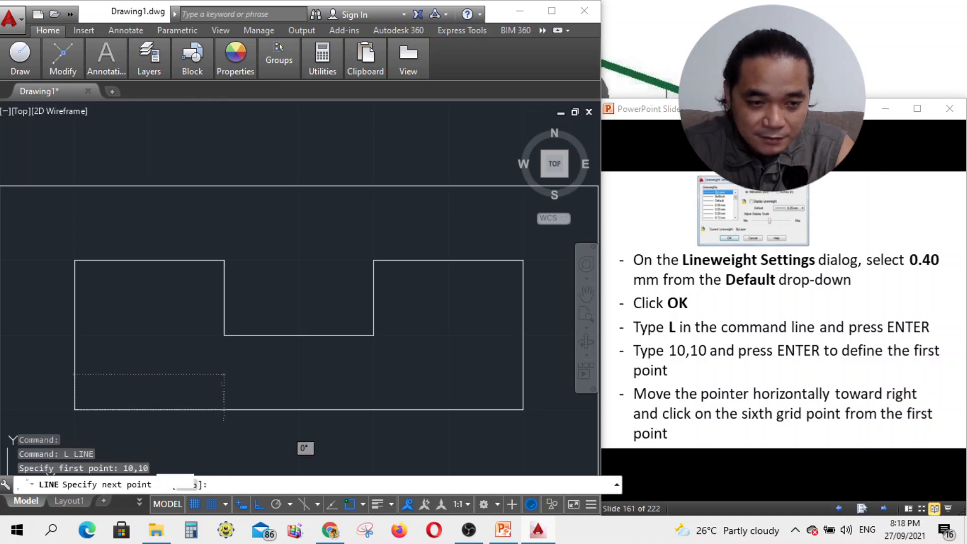
scroll(218, 327, "down", 5)
scroll(204, 323, "up", 5)
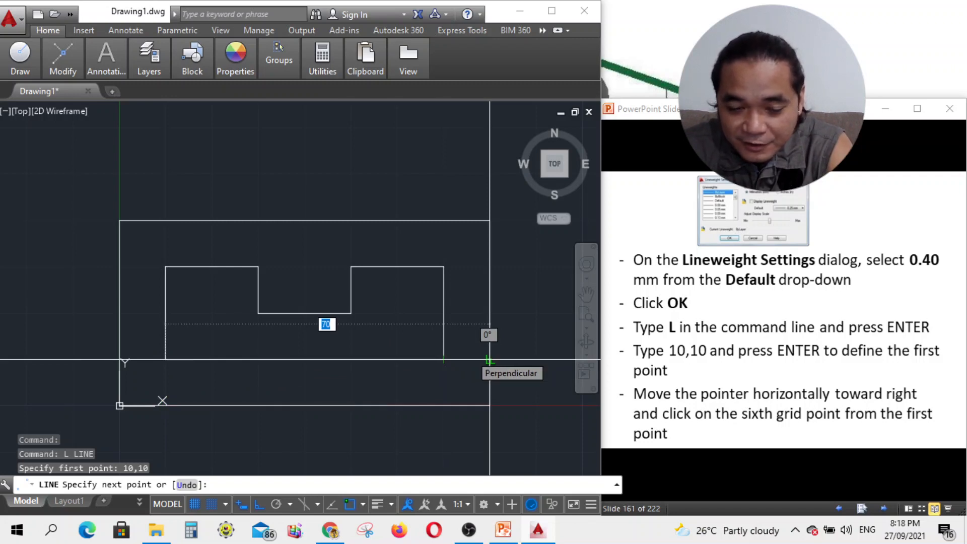
left_click(444, 359)
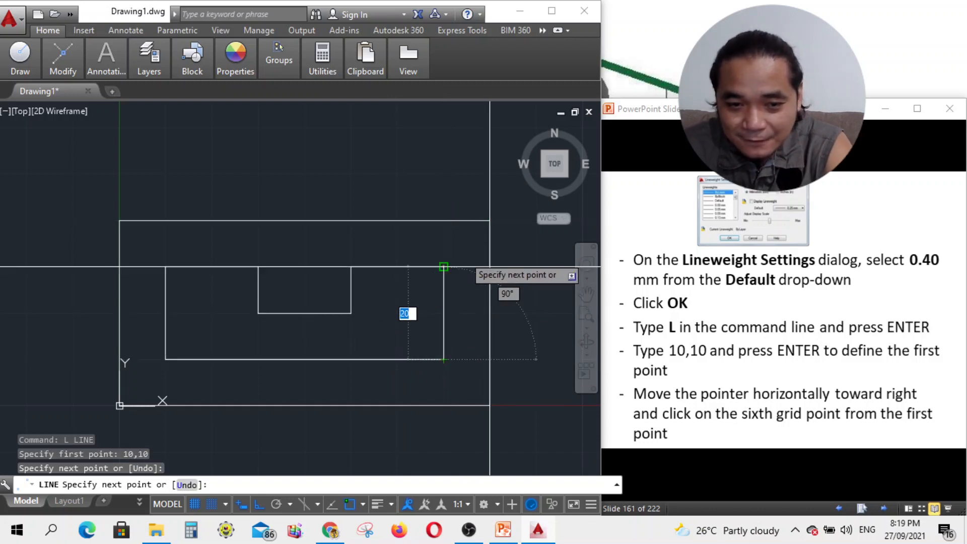
key("Escape")
Erase the notched inner profile's upper edges, notch and both sides, keeping only its bottom line
left_click(474, 281)
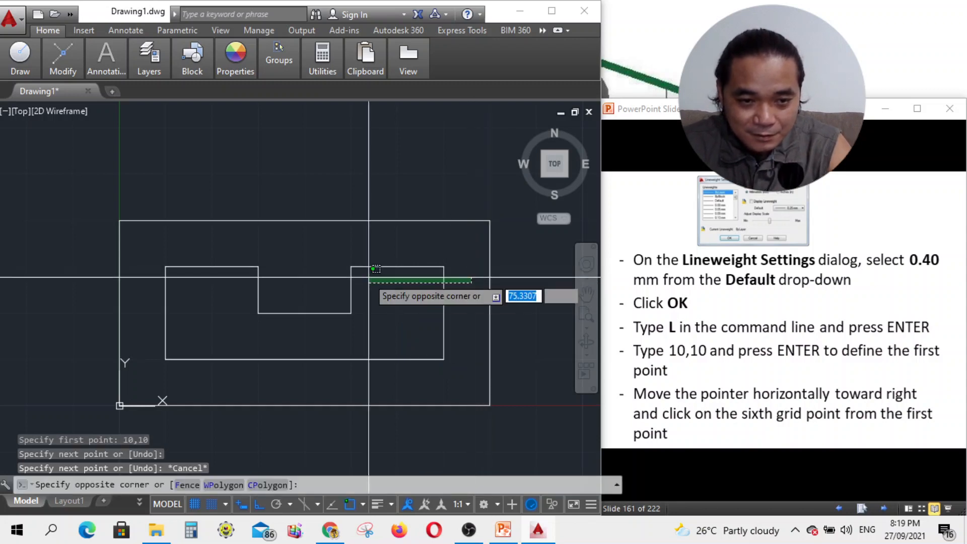
left_click(192, 263)
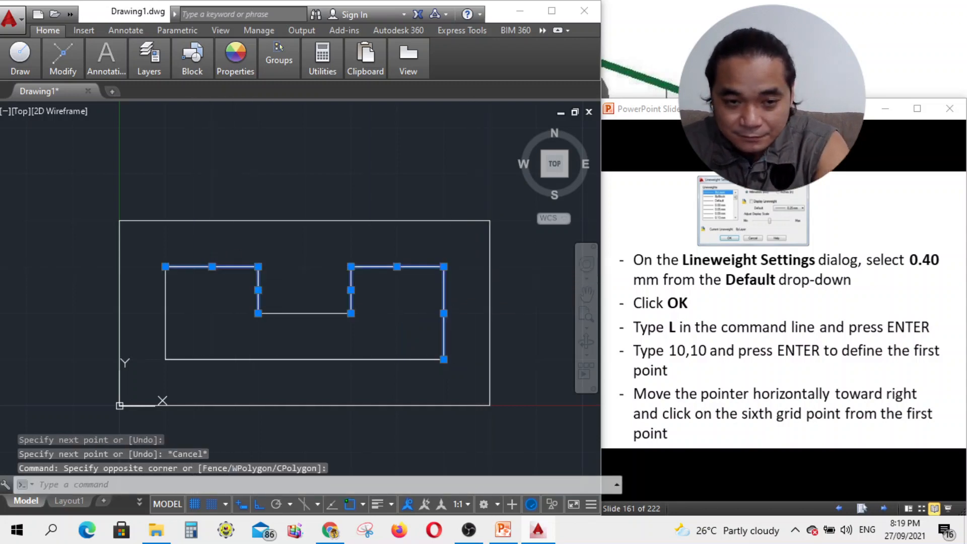
key("Delete")
left_click(350, 330)
left_click(270, 275)
key("Delete")
left_click(208, 285)
left_click(166, 276)
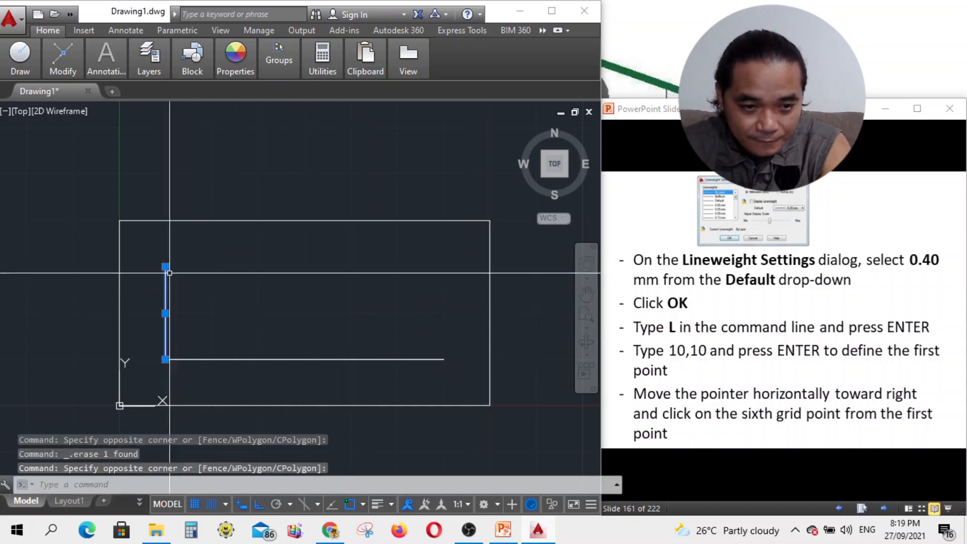
key("Delete")
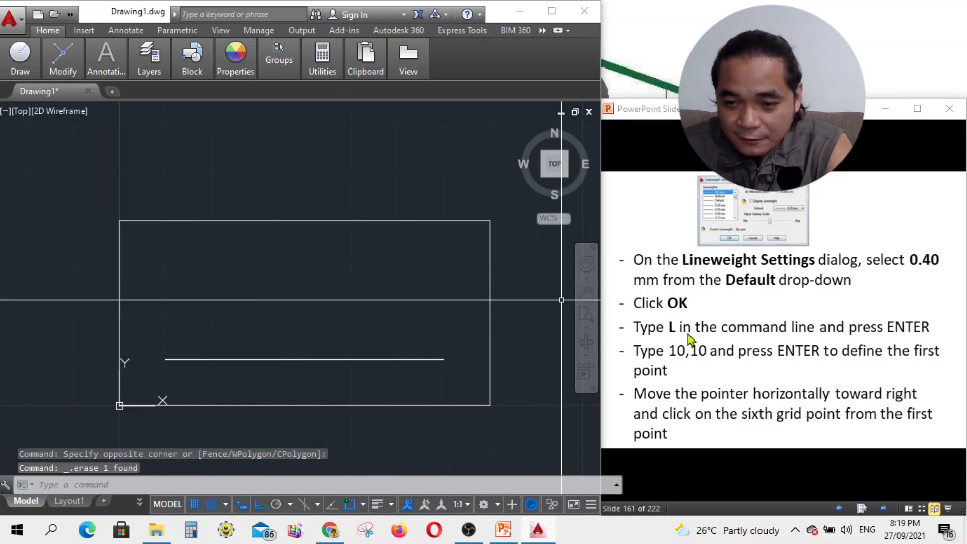
Erase all four edges of the outer rectangle
left_click(548, 280)
left_click(395, 176)
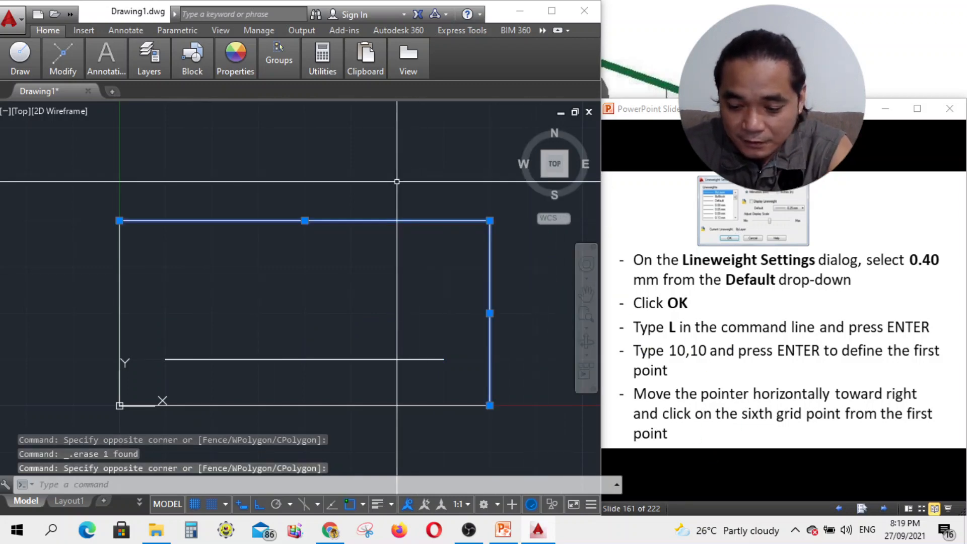
key("Delete")
left_click(119, 222)
key("Delete")
left_click(222, 404)
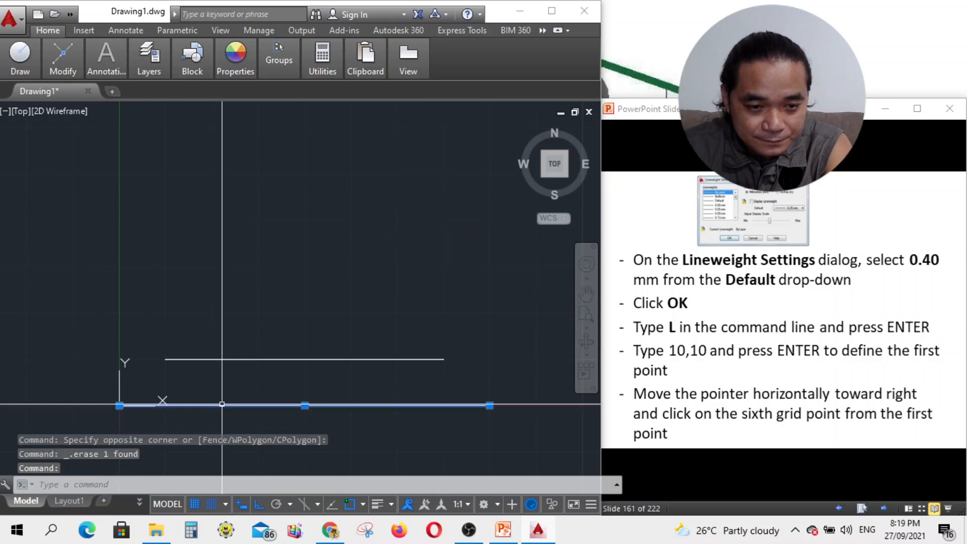
key("Delete")
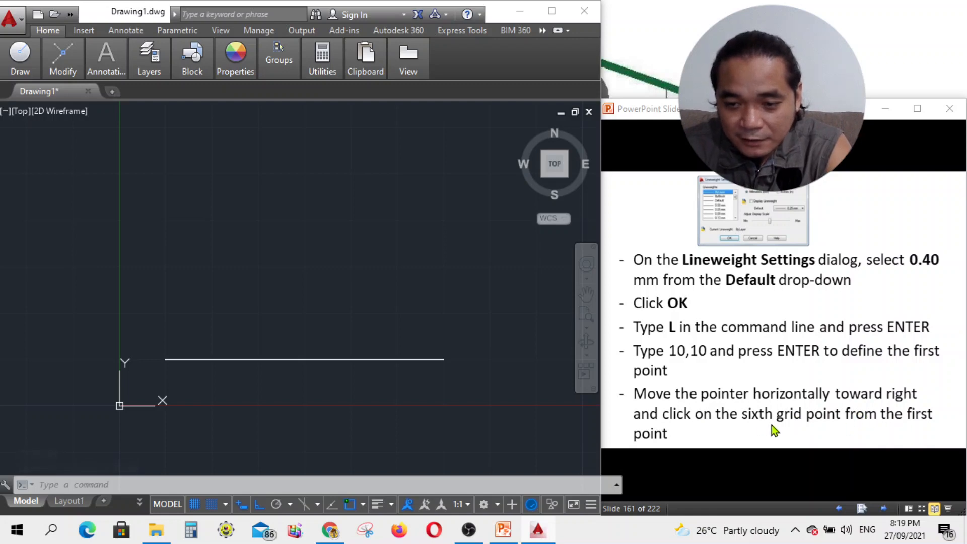
Advance the slides to slide 162, and turn on the lineweight display in the drawing
left_click(890, 508)
left_click(890, 508)
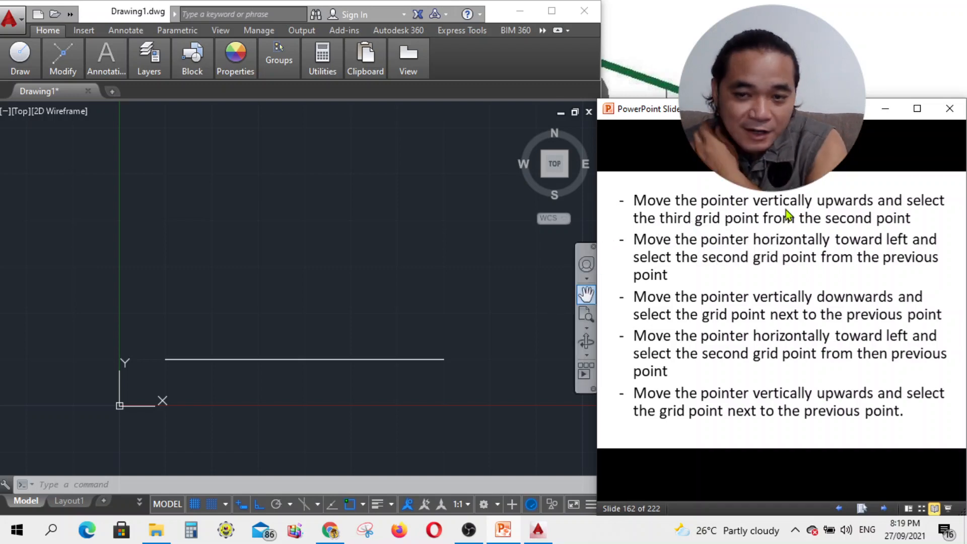
left_click(378, 505)
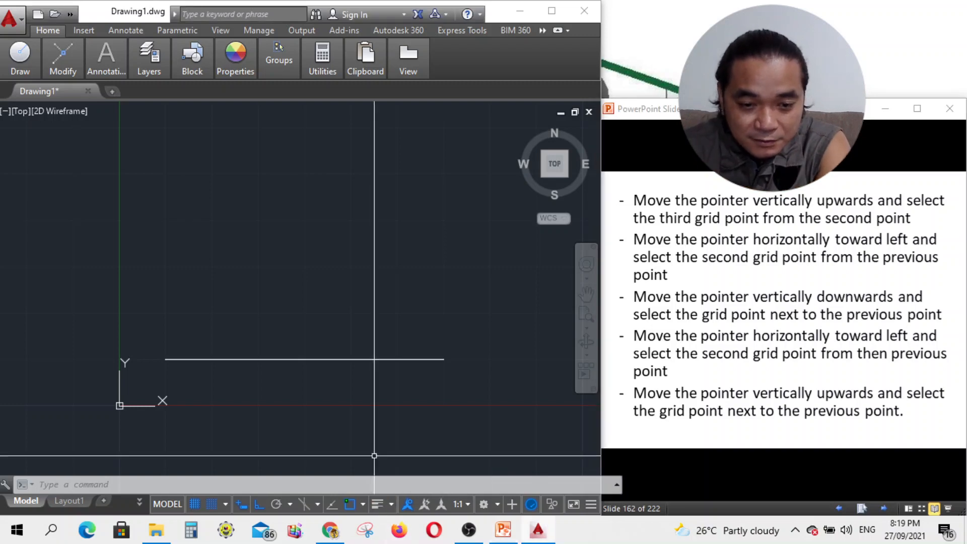
left_click(381, 506)
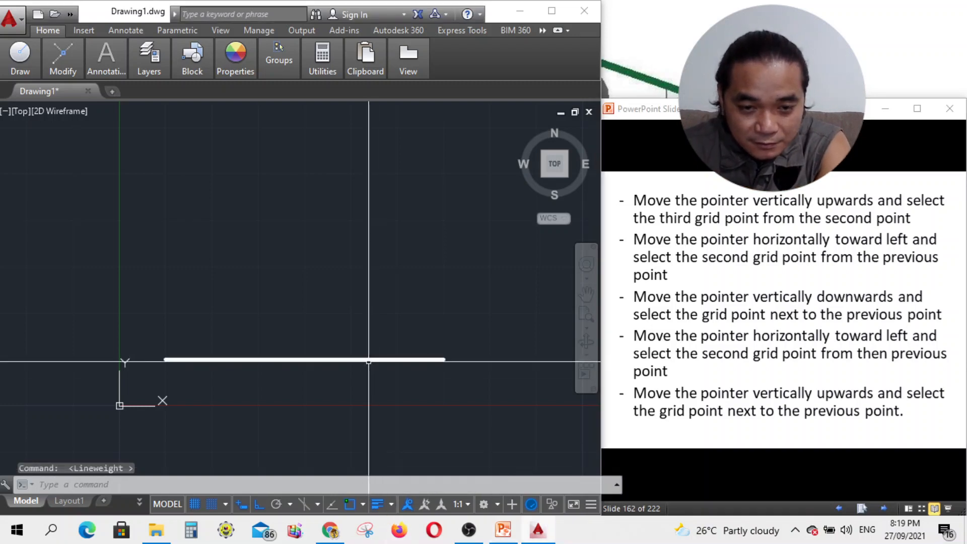
left_click(379, 508)
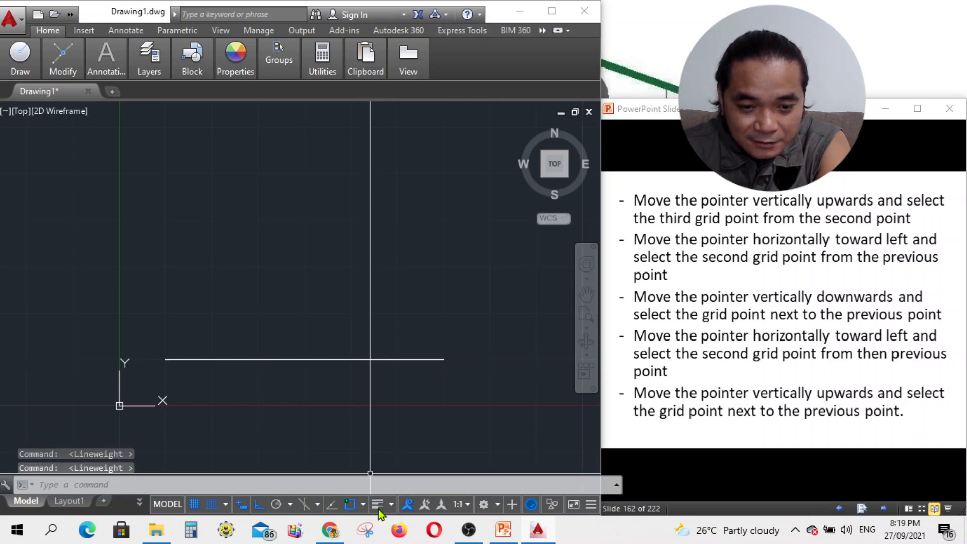
left_click(378, 509)
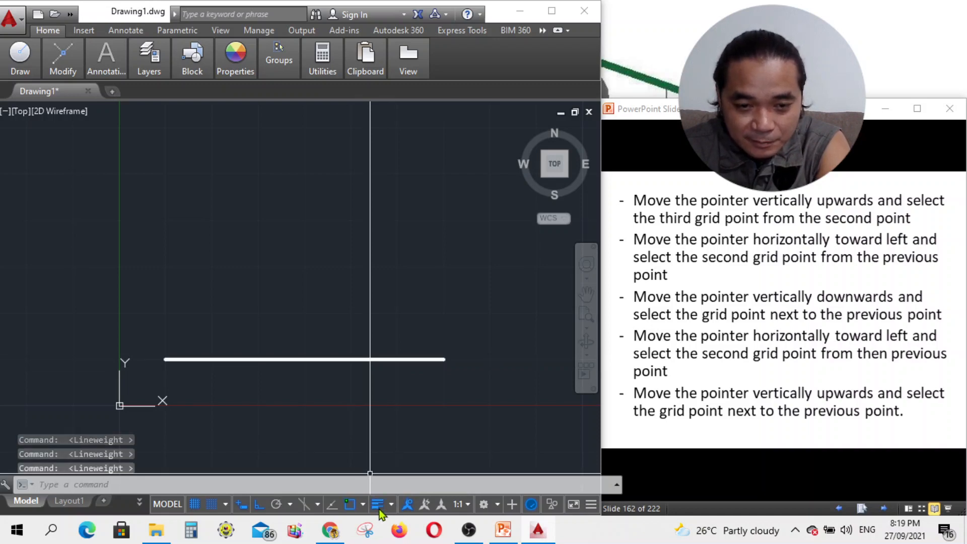
left_click(379, 509)
left_click(379, 508)
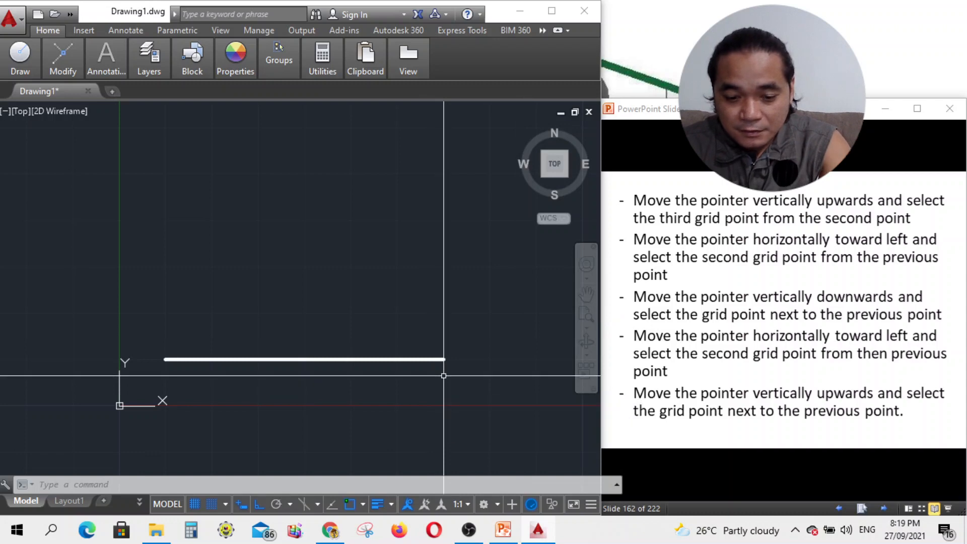
Draw a line from the bottom line's right end 30 units up for the right side, continuing 20 units leftward along the top
key("l")
key("Return")
left_click(444, 360)
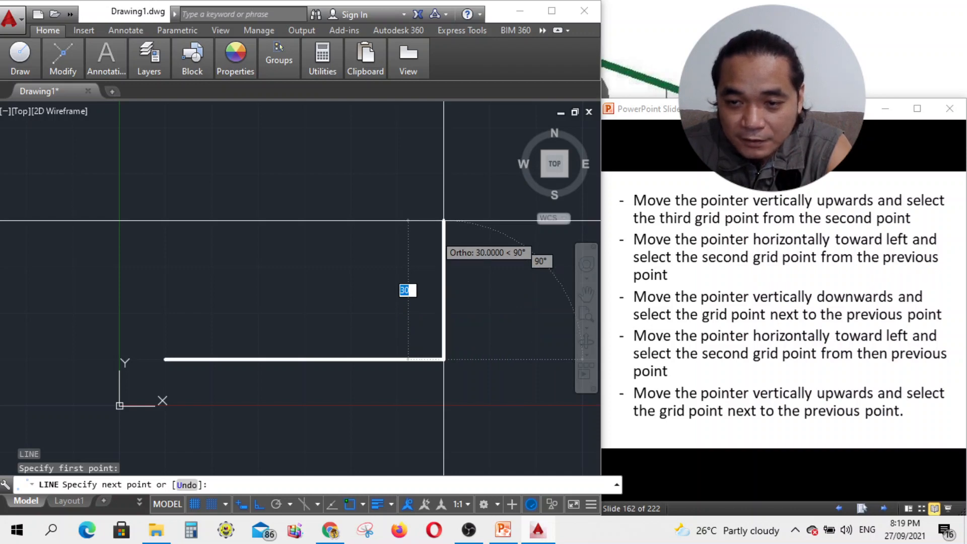
left_click(444, 220)
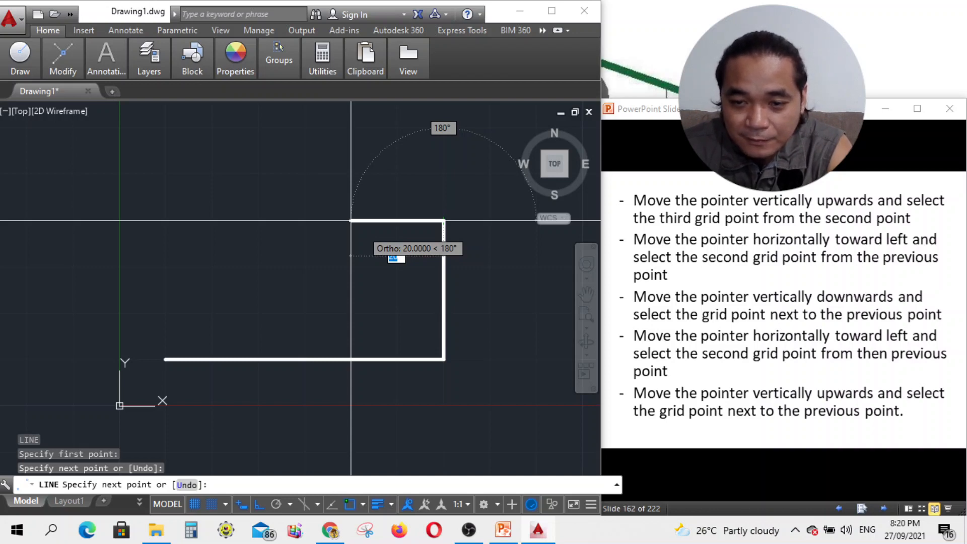
left_click(351, 220)
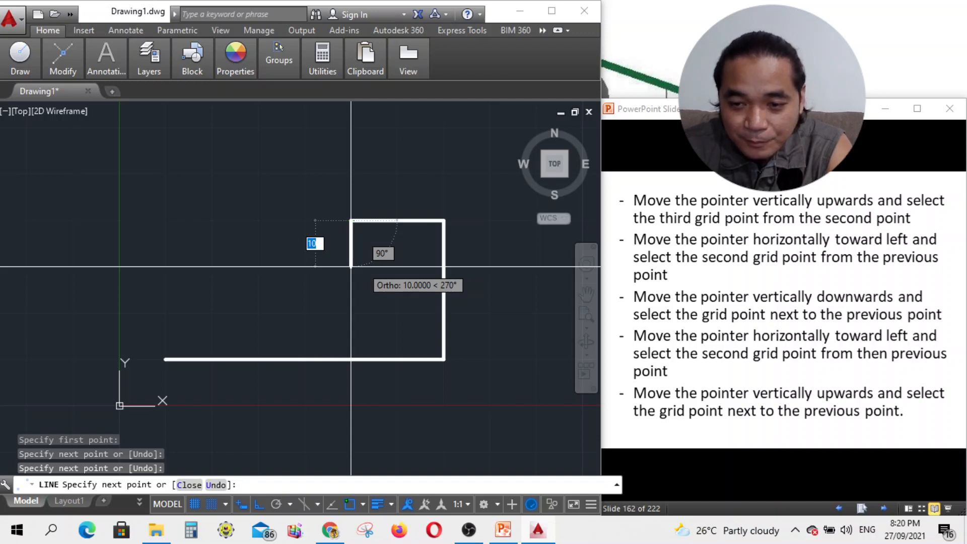
Continue the line around the notch: 10 units down, 20 units leftward and 10 units up
left_click(351, 266)
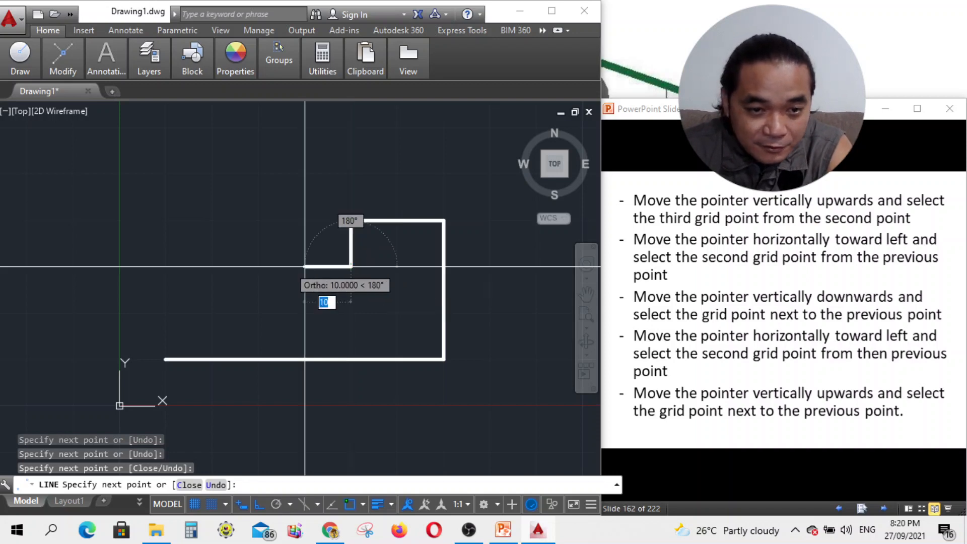
left_click(258, 266)
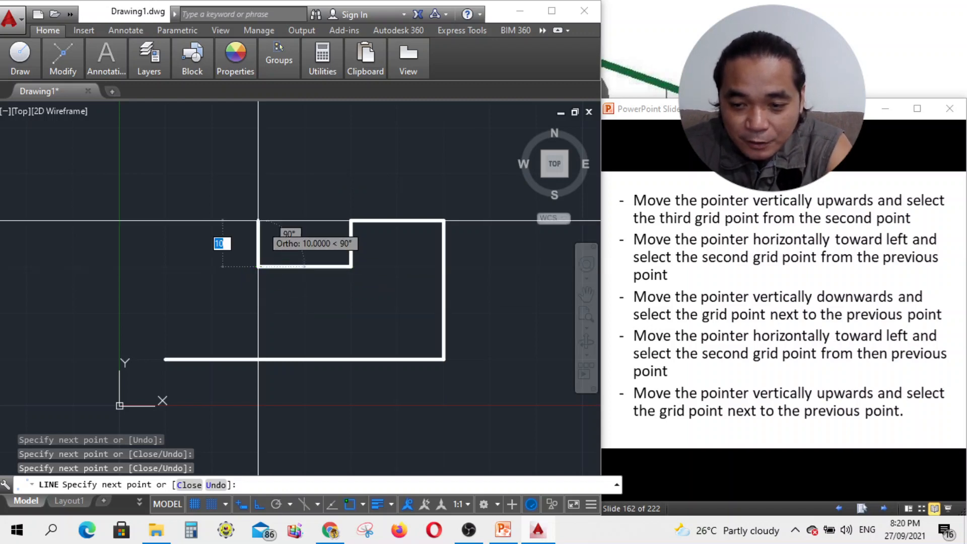
left_click(257, 220)
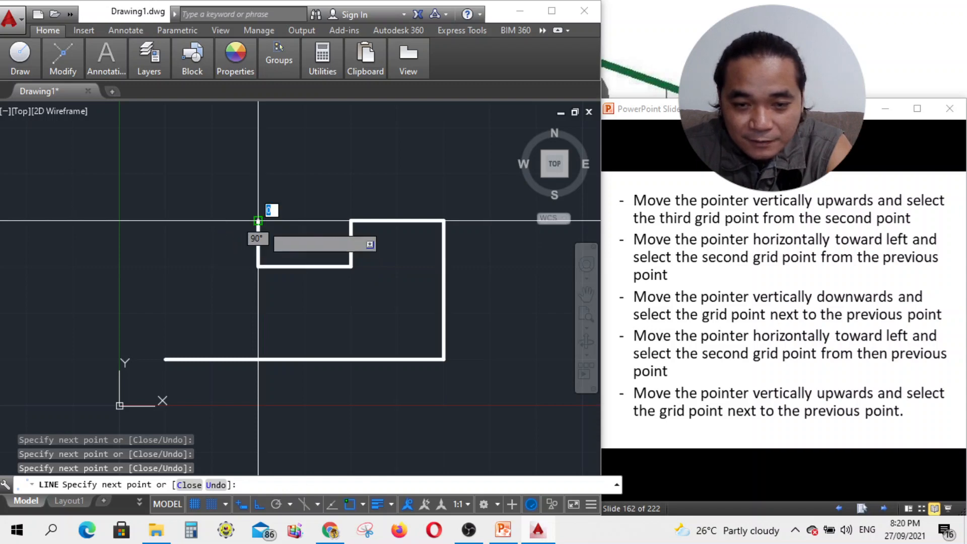
Advance to slide 163, continue the line 20 units leftward from the notch, and finish it with the Close option
left_click(794, 461)
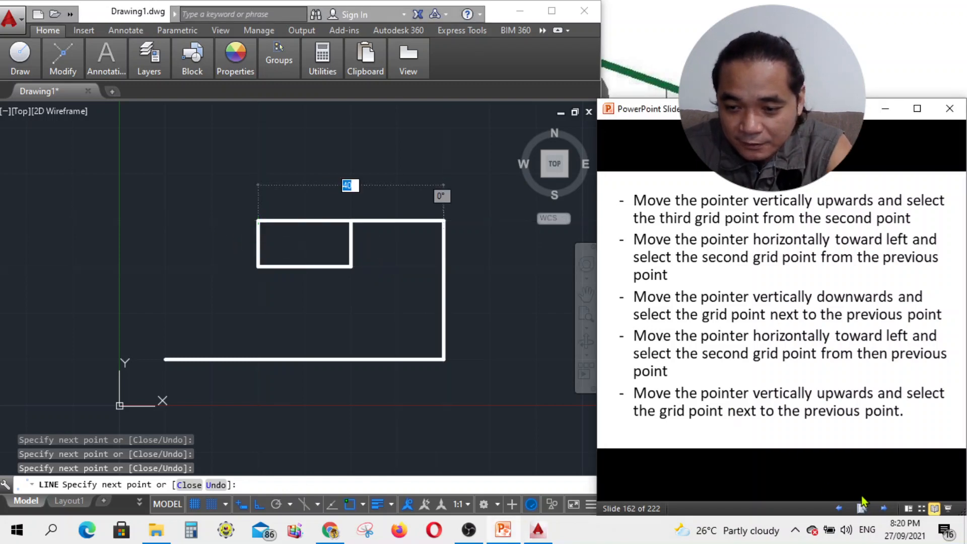
left_click(883, 508)
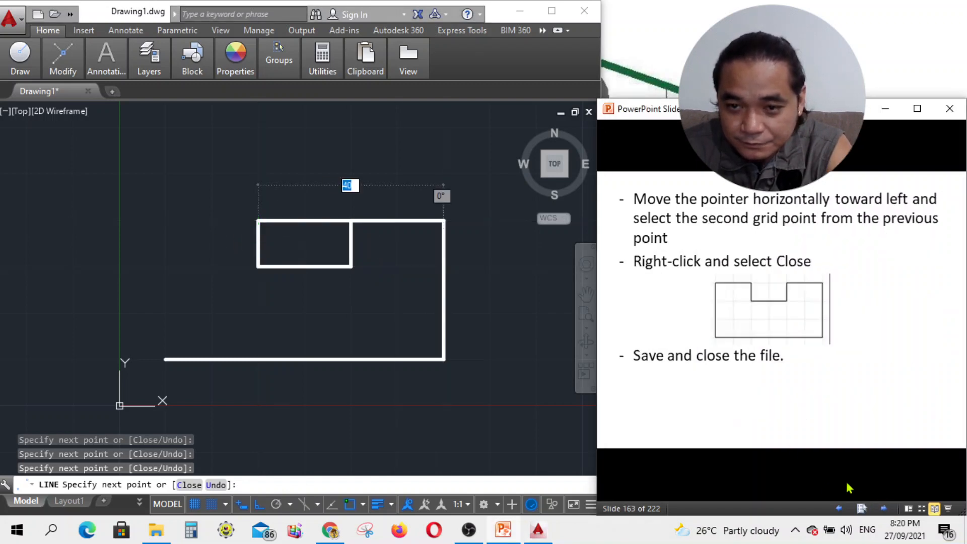
left_click(215, 224)
left_click(258, 220)
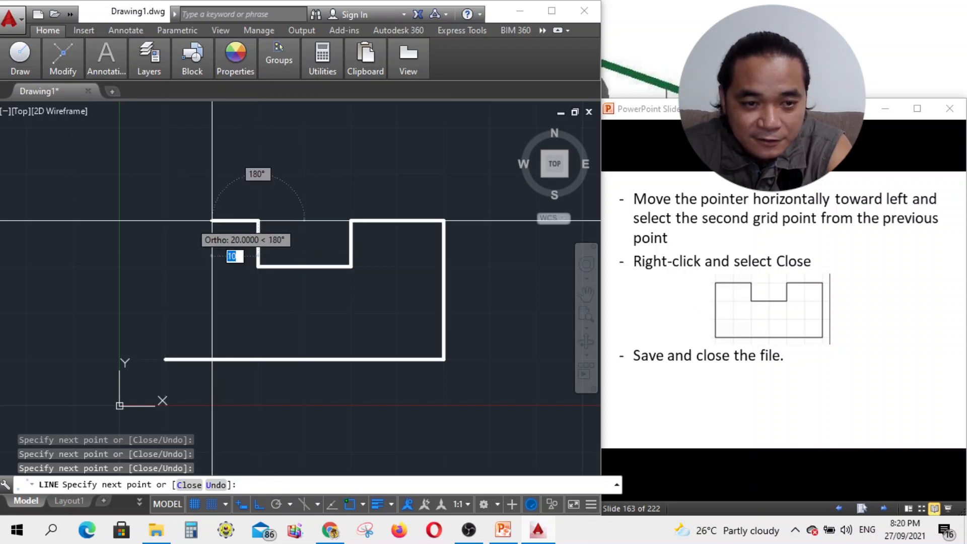
left_click(165, 220)
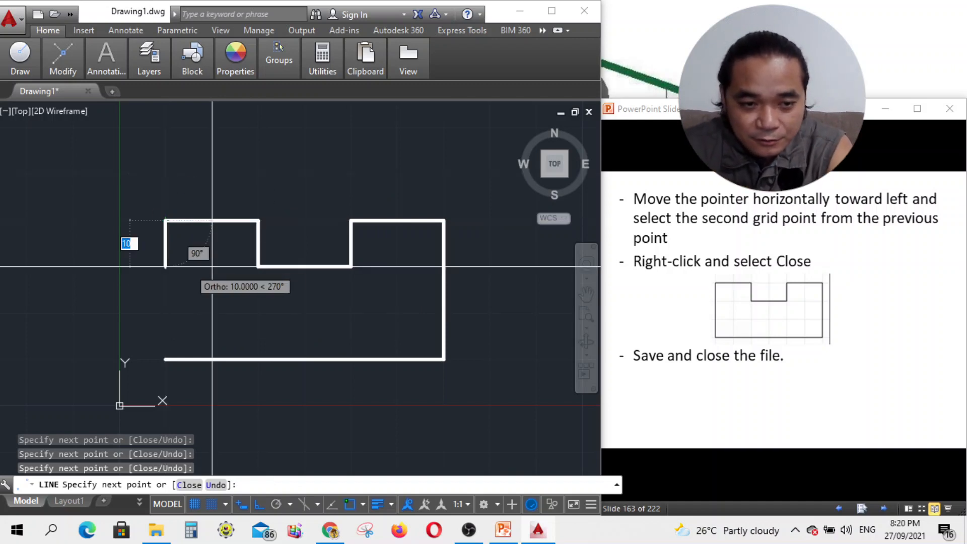
right_click(173, 300)
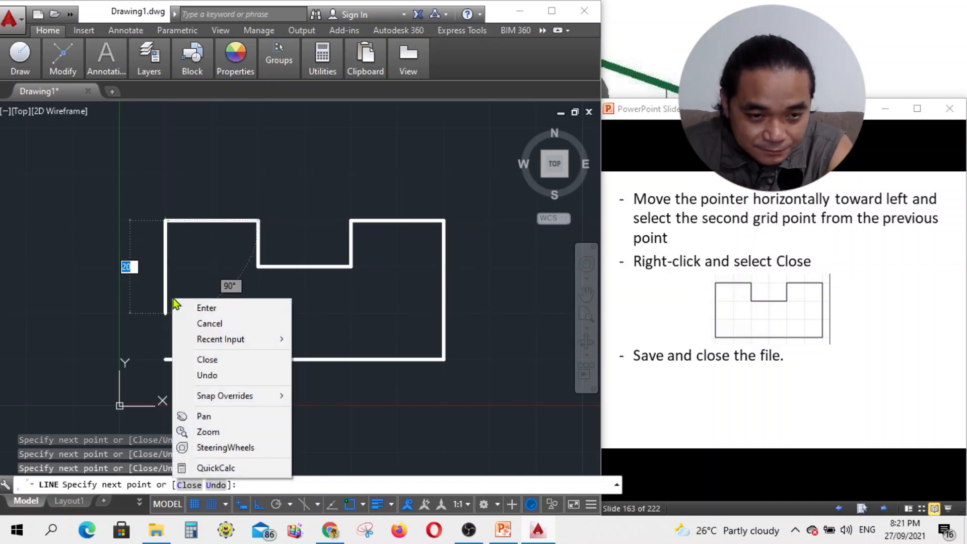
left_click(212, 360)
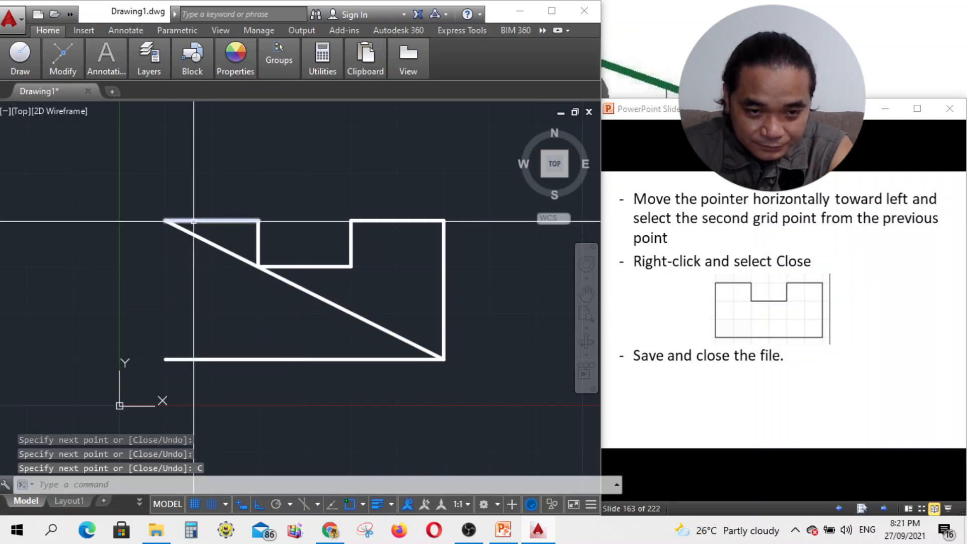
Stretch the diagonal closing line's lower endpoint to the bottom line's left end to form the left side, and clear the selection
left_click(329, 303)
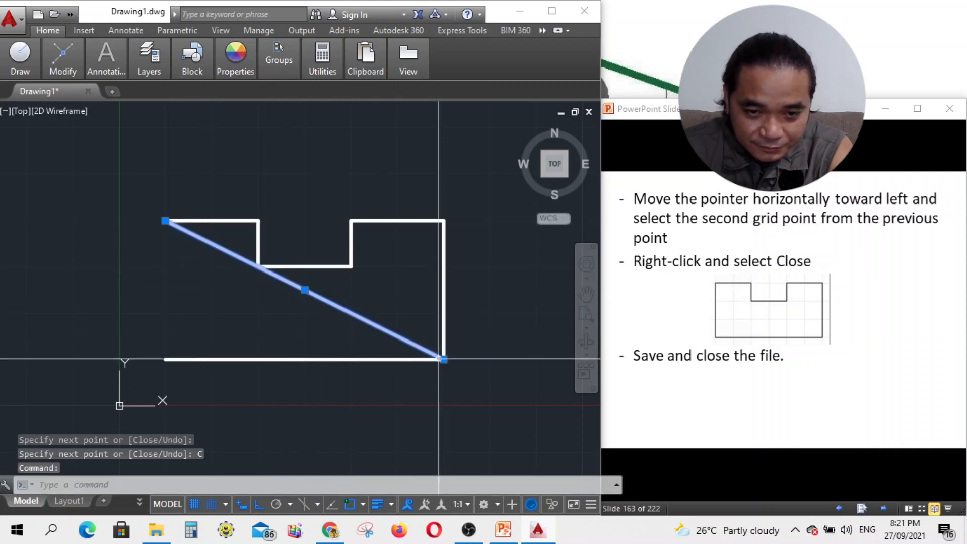
left_click(443, 359)
left_click(165, 359)
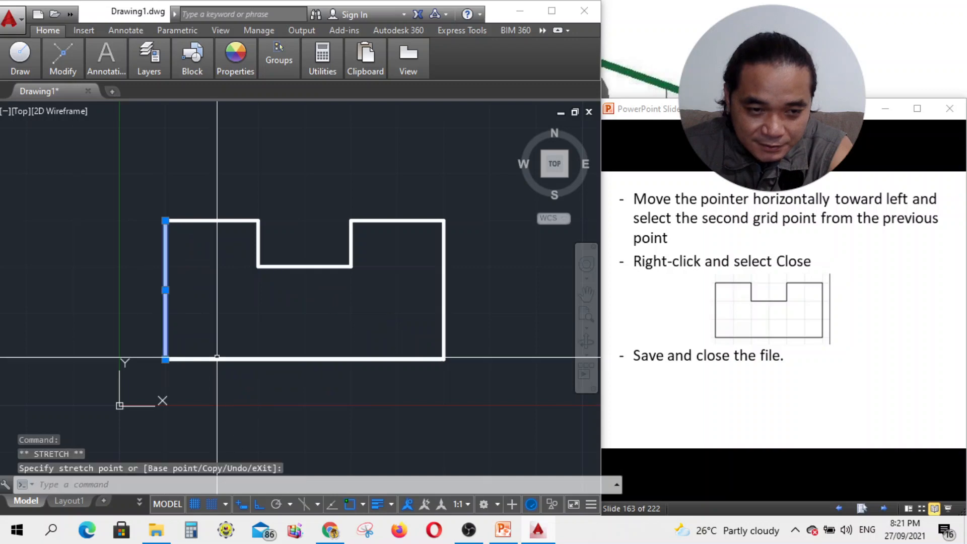
key("Escape")
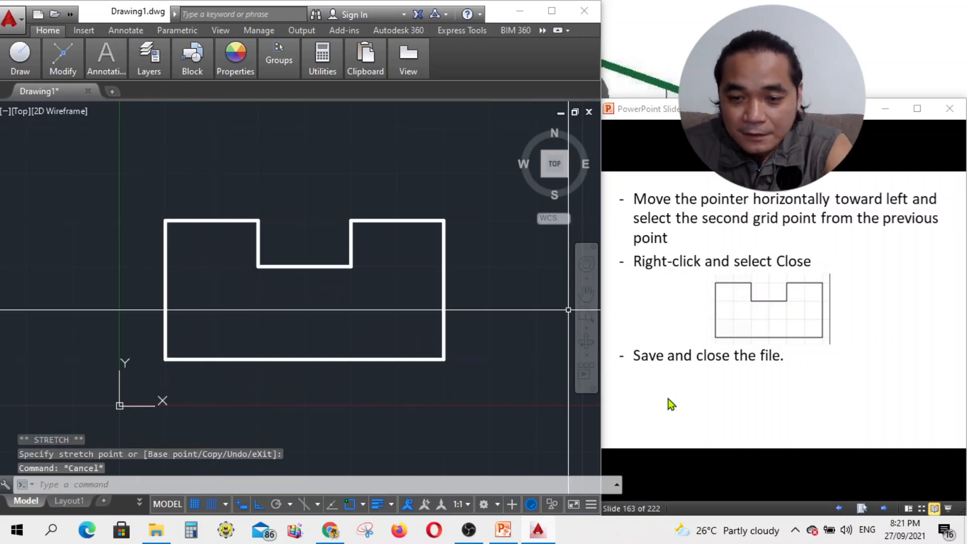
Start saving the drawing under a new name in the Exercises folder, inside inhinyerong cowboy, Learning Sessions, AutoCAD on drive E:
left_click(20, 20)
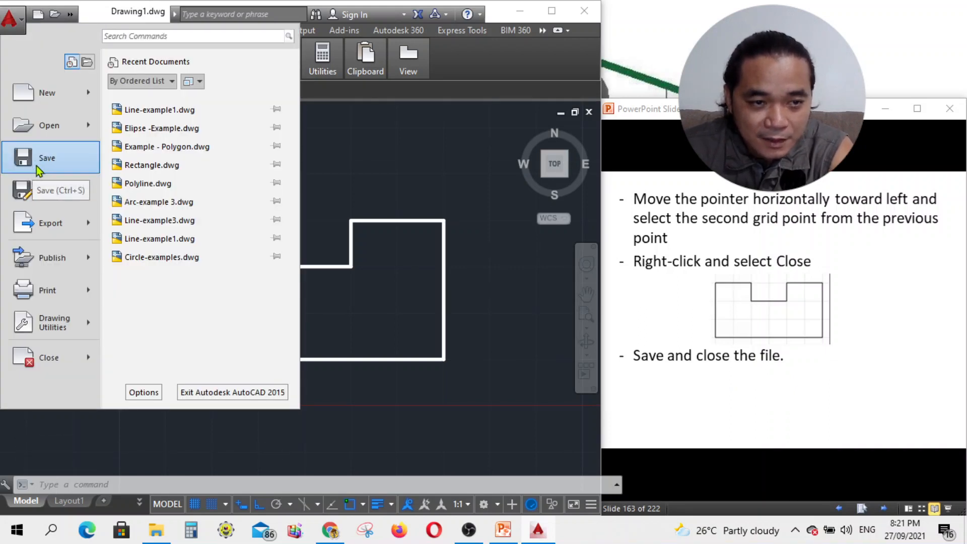
left_click(44, 197)
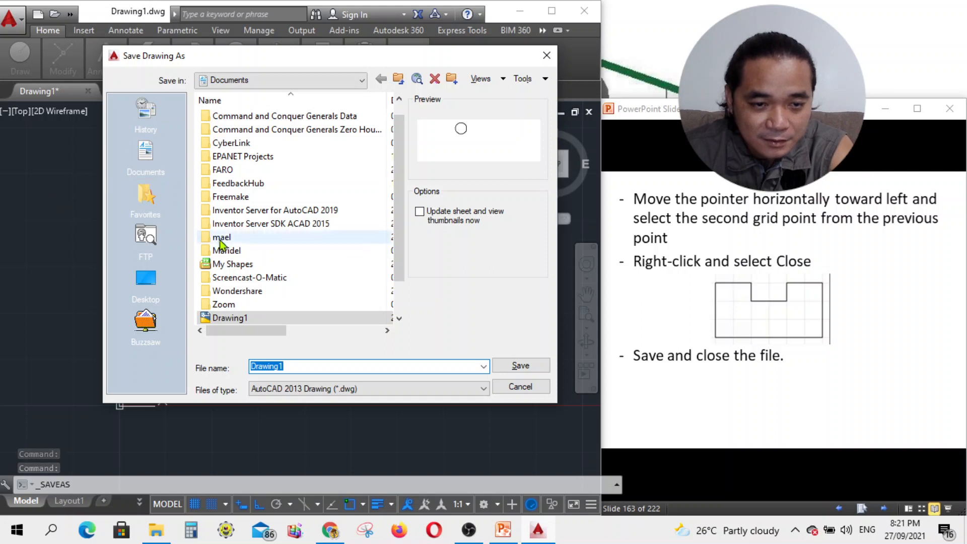
left_click(358, 81)
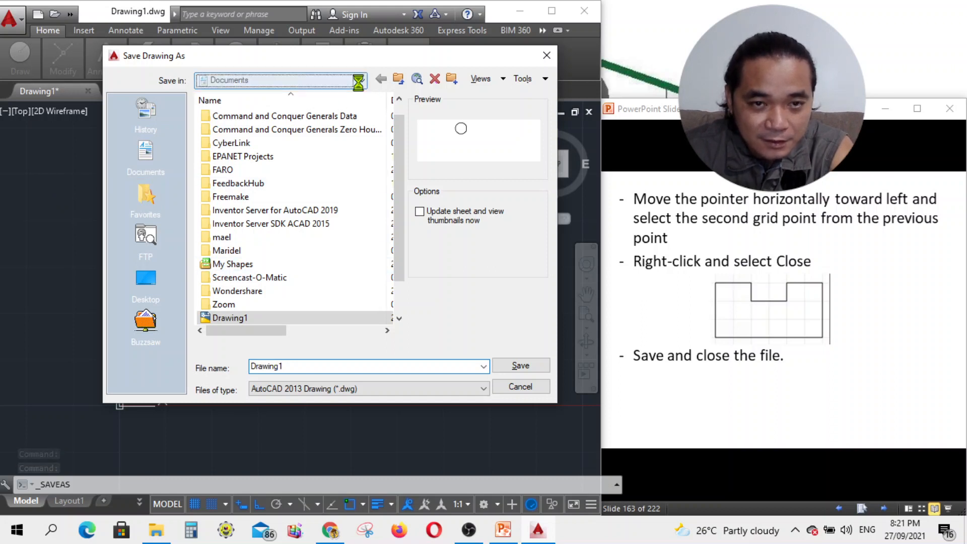
left_click(287, 171)
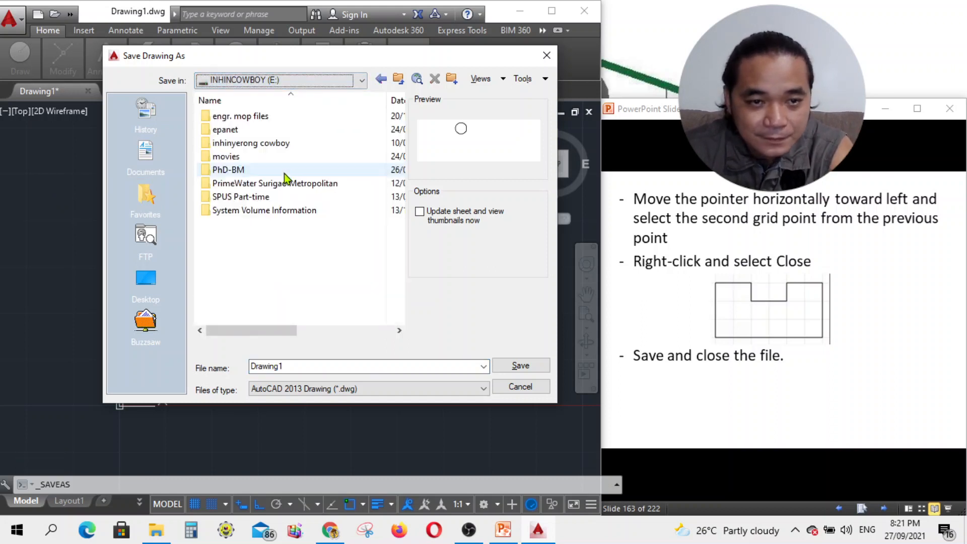
double_click(267, 142)
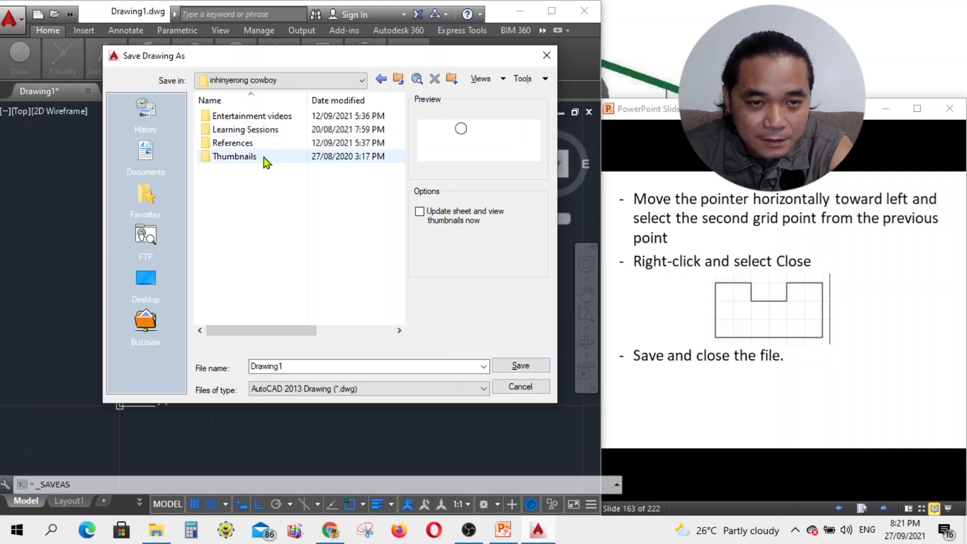
double_click(252, 130)
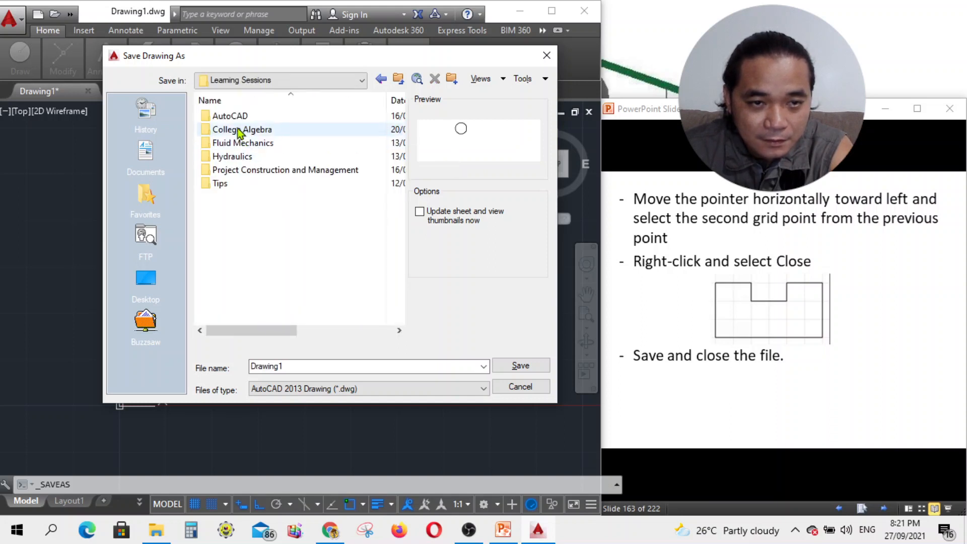
double_click(236, 118)
left_click(237, 131)
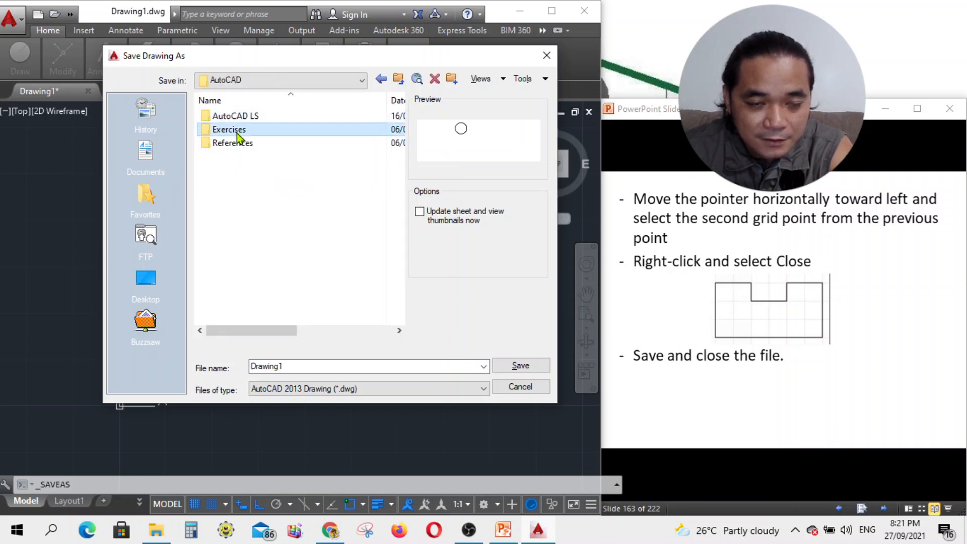
double_click(236, 131)
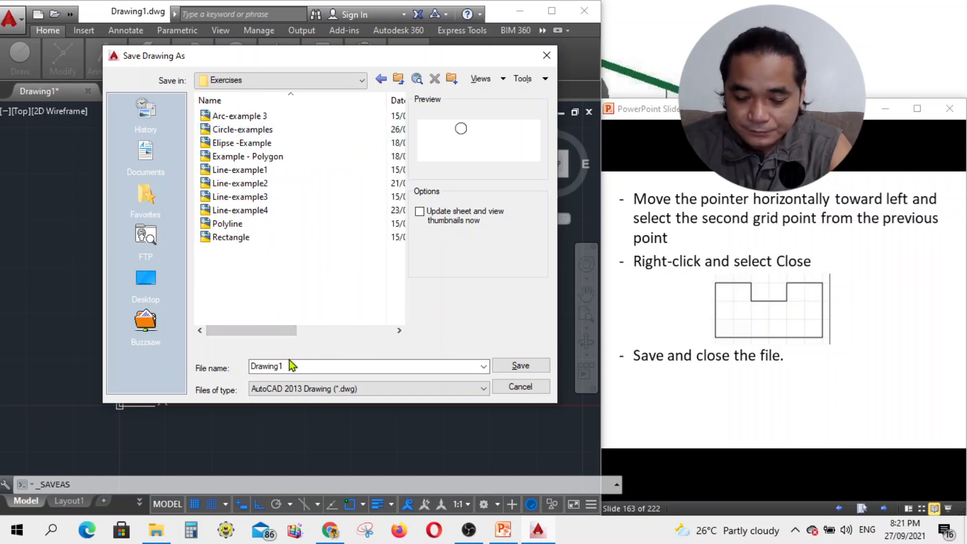
Name the file "Grid and Snap" and save it as an AutoCAD 2013 Drawing (*.dwg)
left_click_drag(297, 367, 206, 362)
type("G")
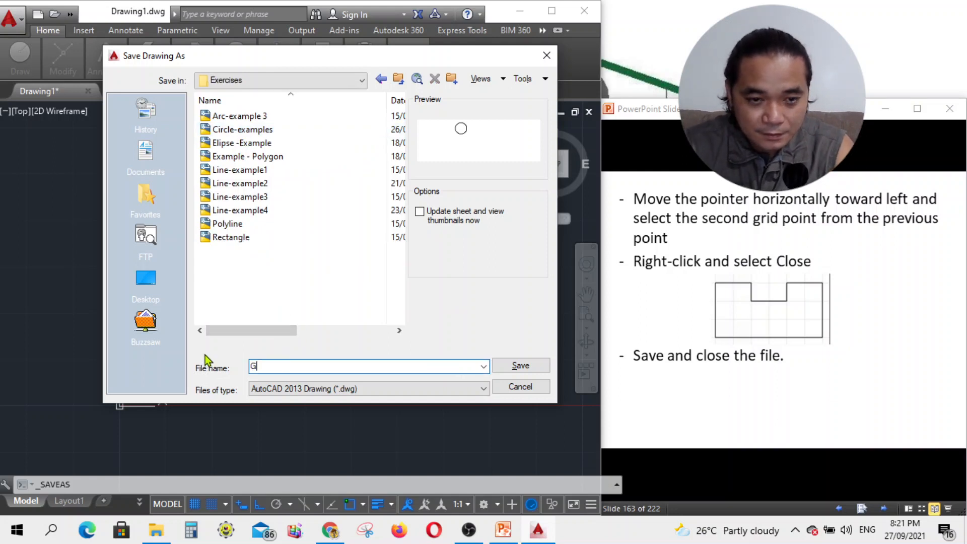
type("rid")
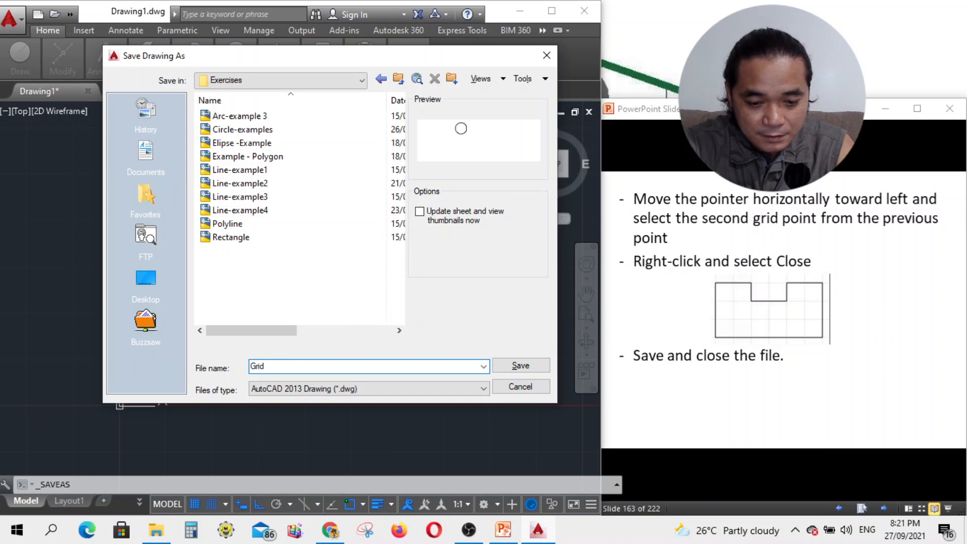
type(" and Snap")
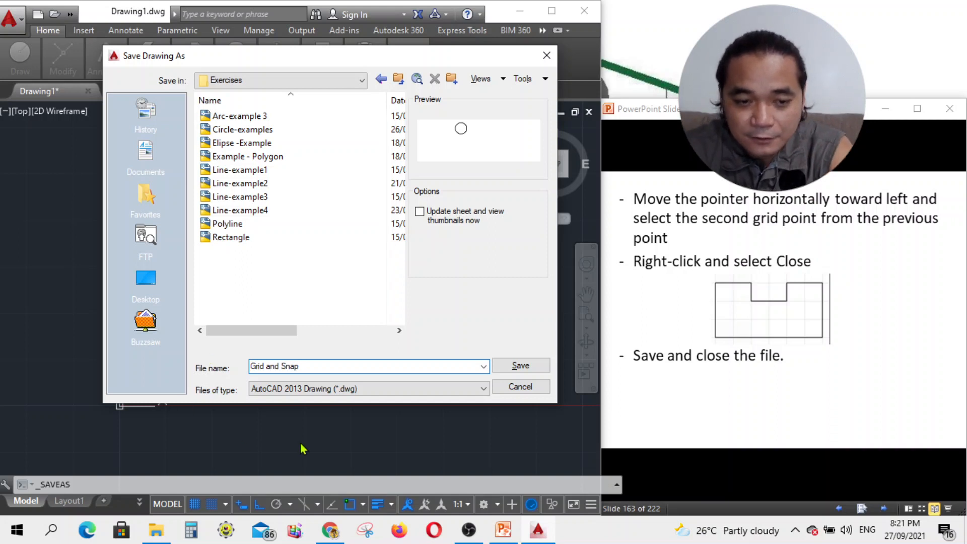
left_click(312, 392)
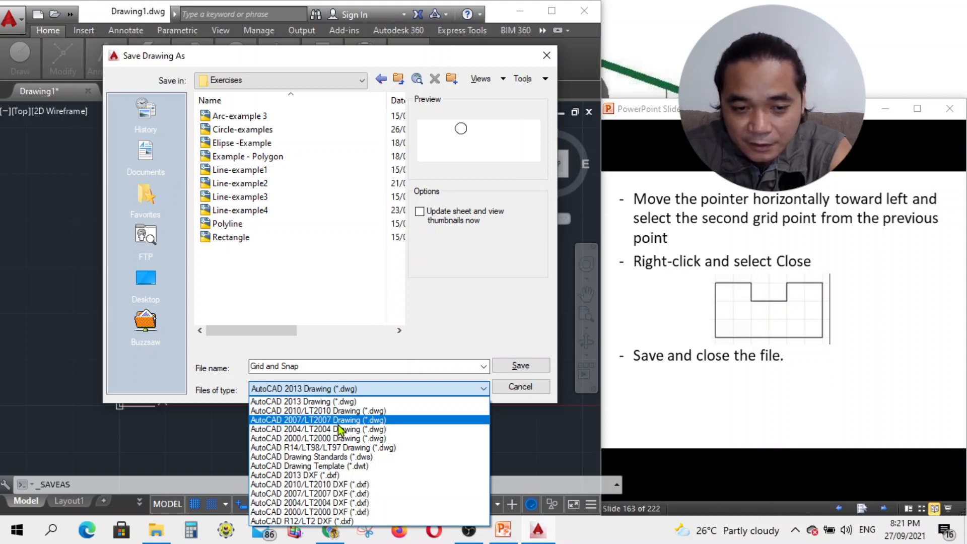
left_click(141, 424)
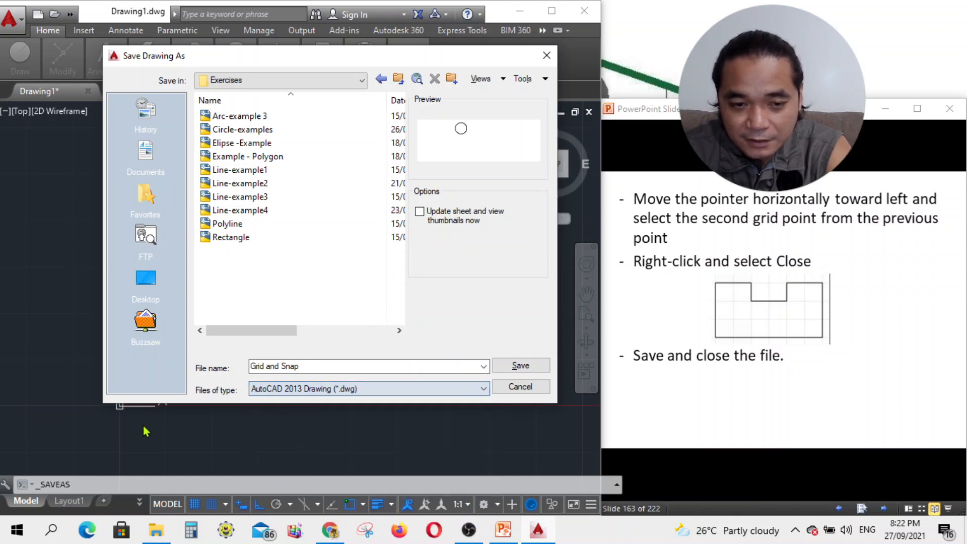
left_click(527, 370)
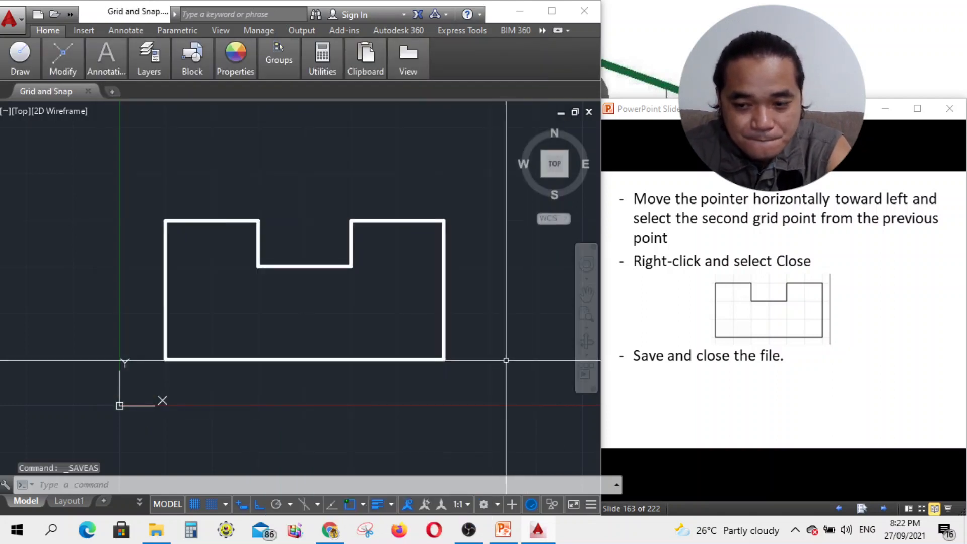
left_click(476, 535)
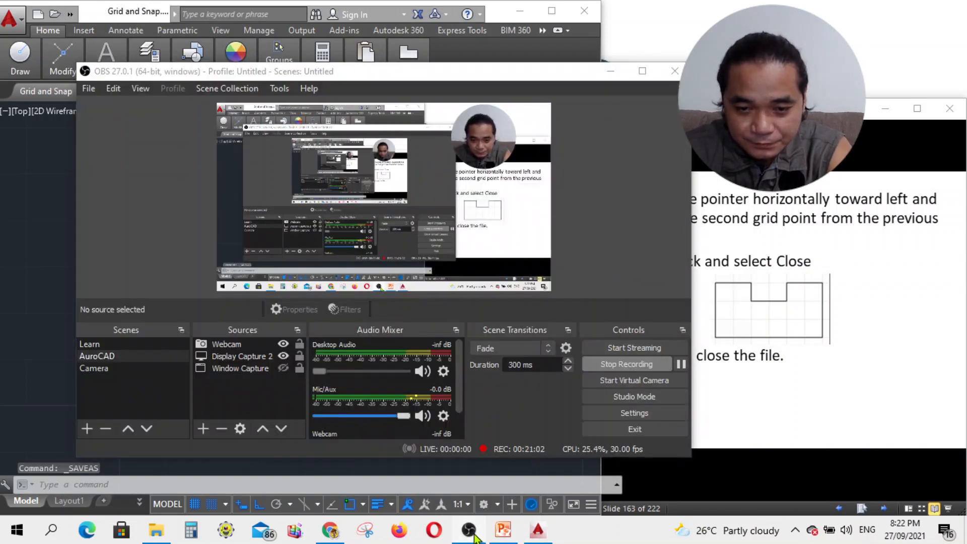
left_click(476, 537)
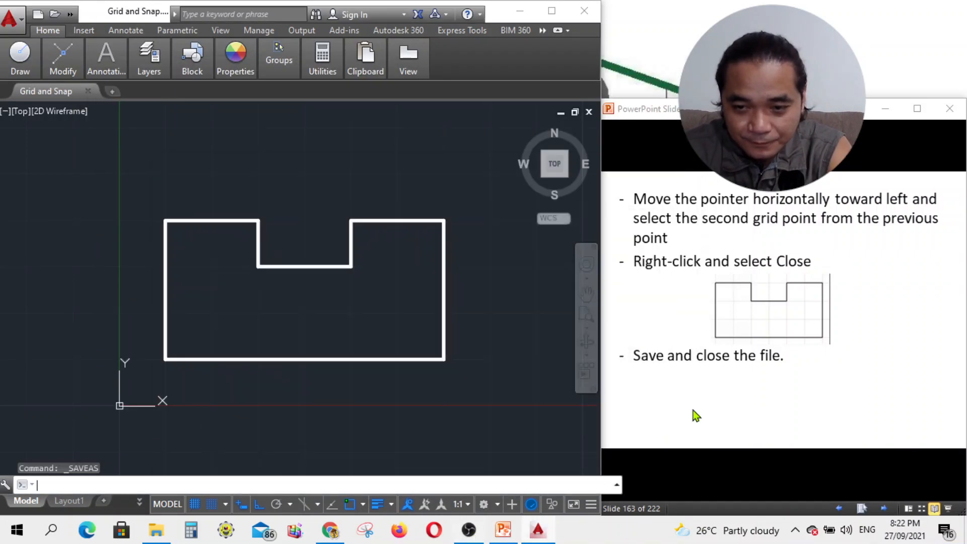
left_click(878, 471)
left_click(883, 507)
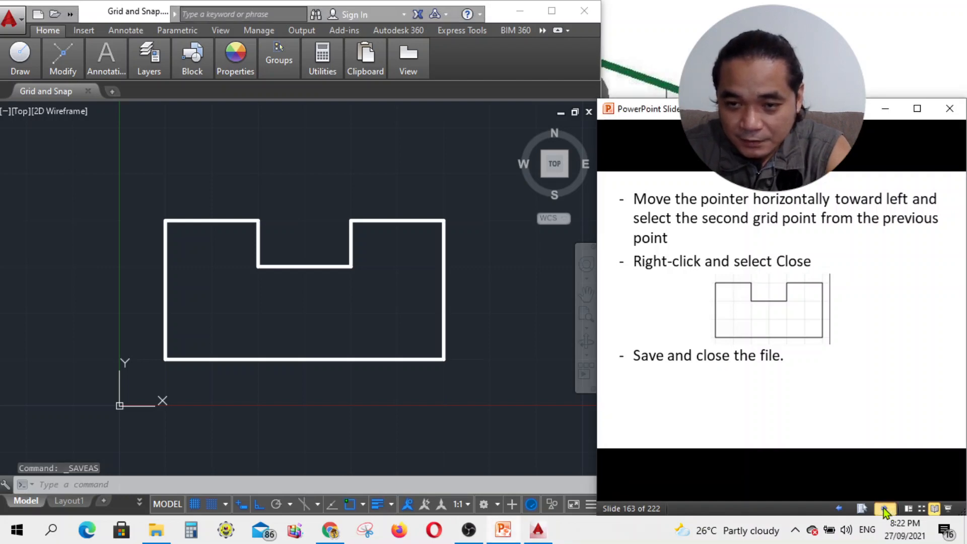
left_click(841, 512)
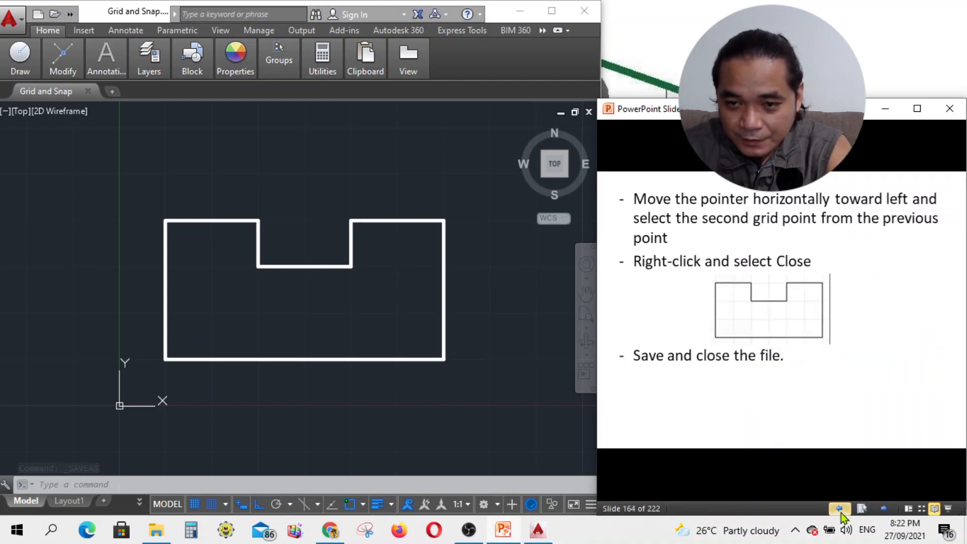